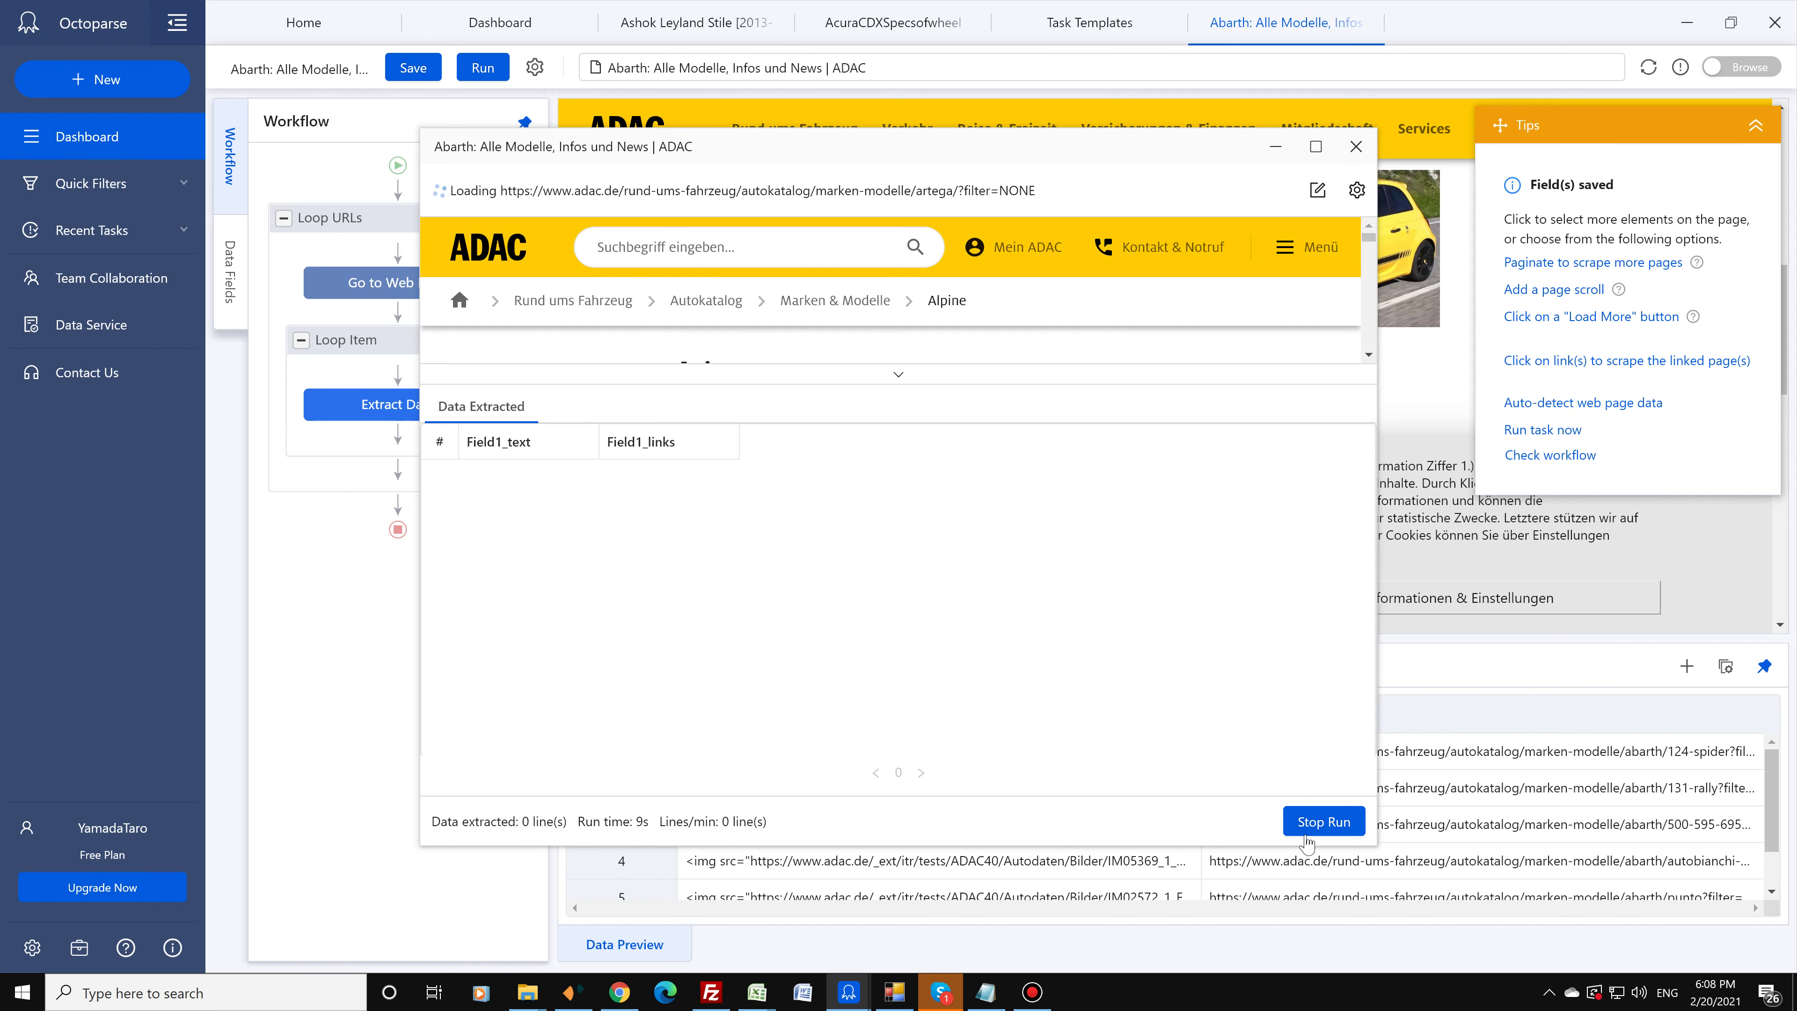
# Step: Stop the current task run, dismiss its summary and exit the run window
pyautogui.click(1321, 821)
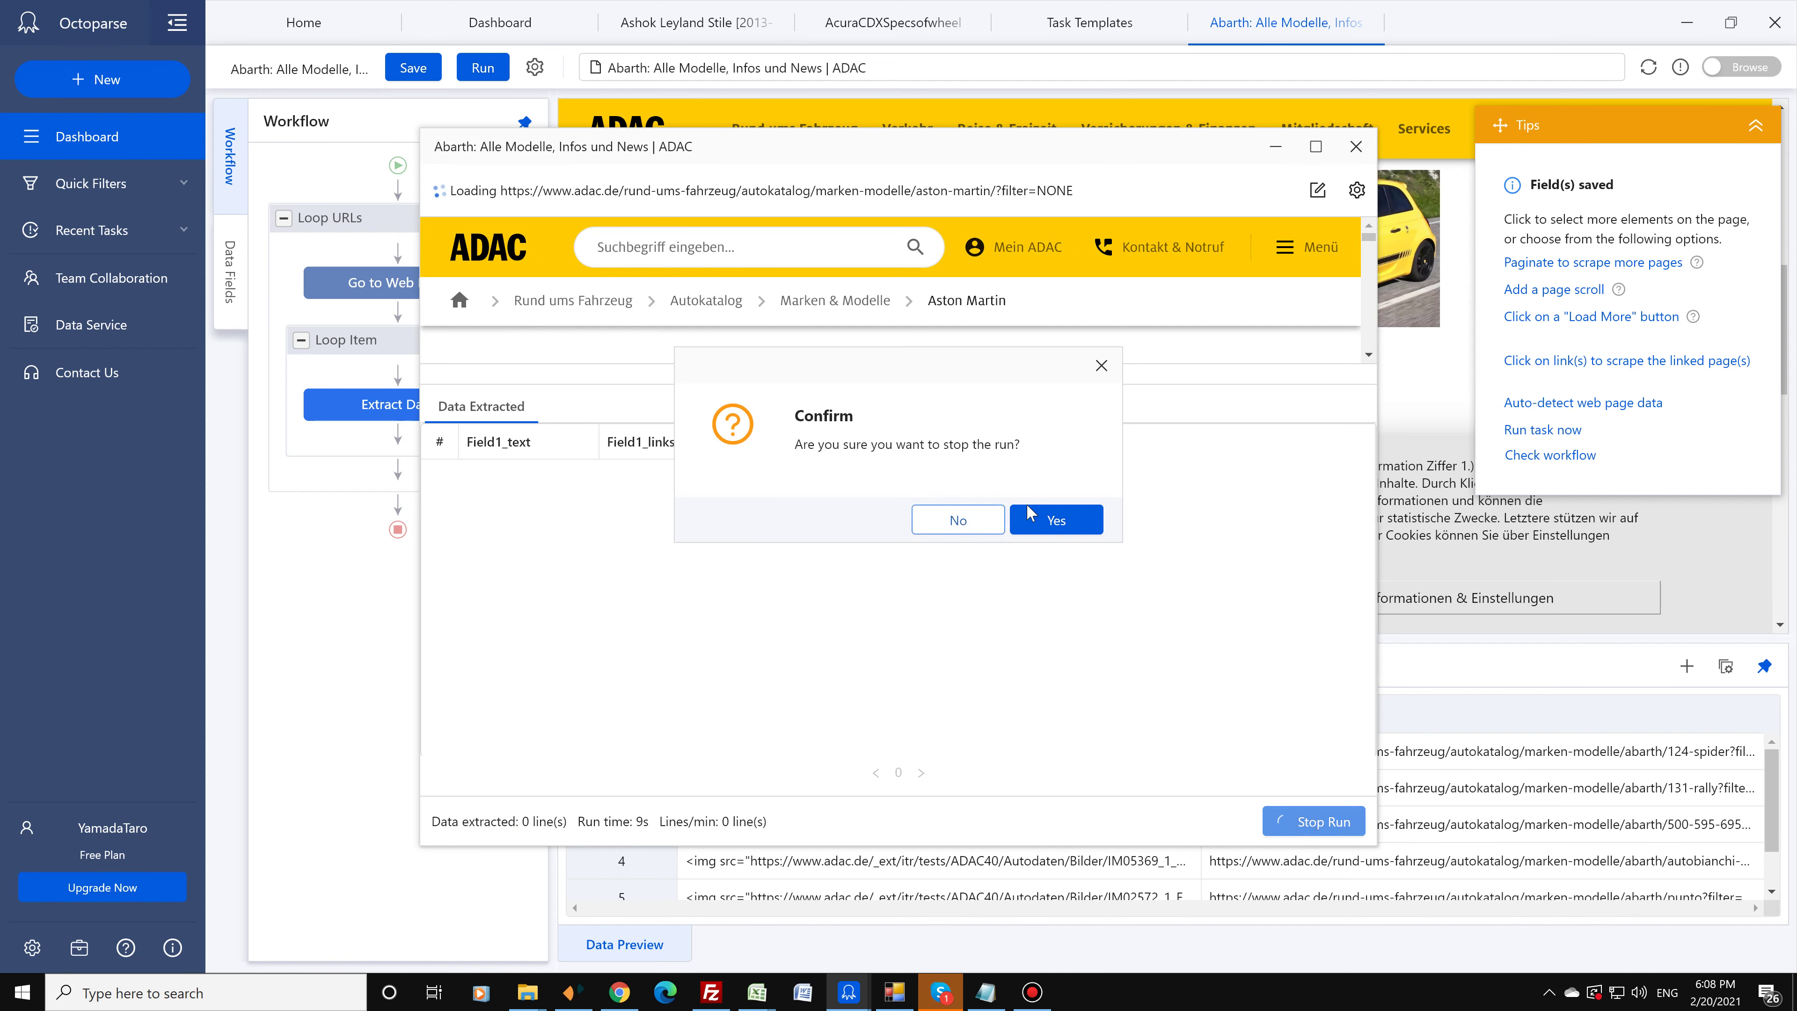
pyautogui.click(1041, 520)
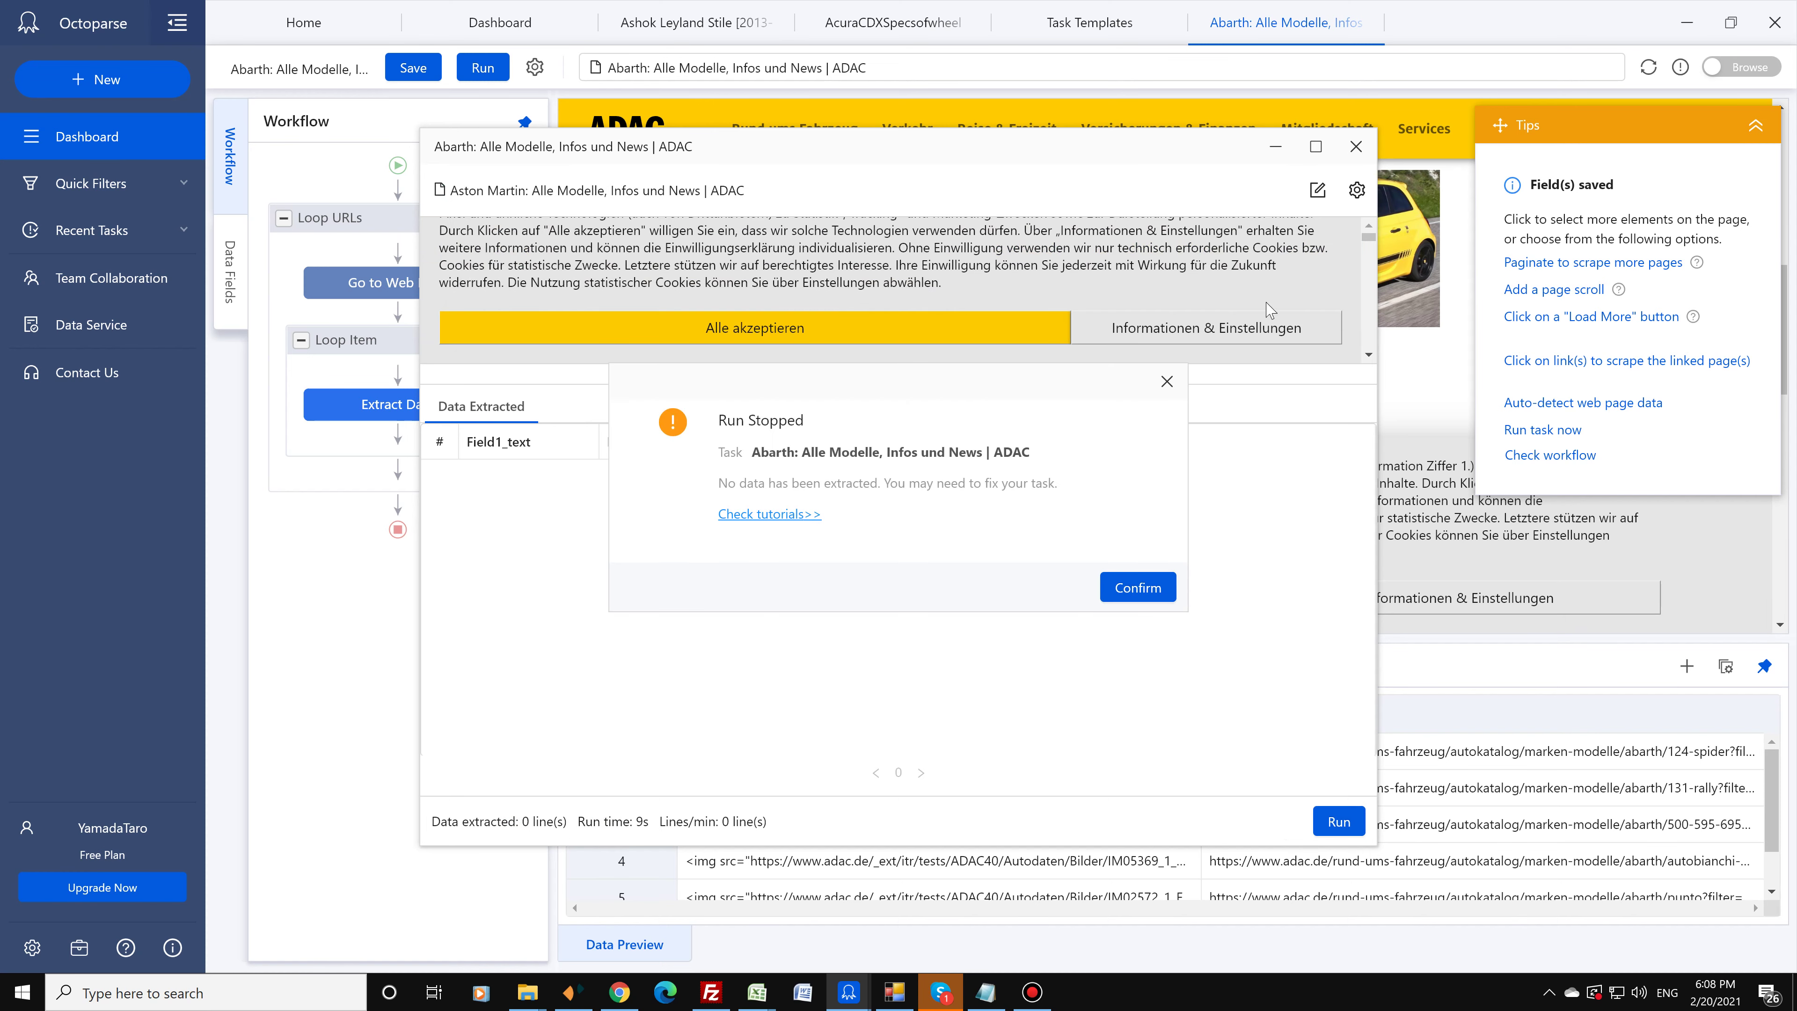
pyautogui.click(1140, 590)
pyautogui.click(1356, 148)
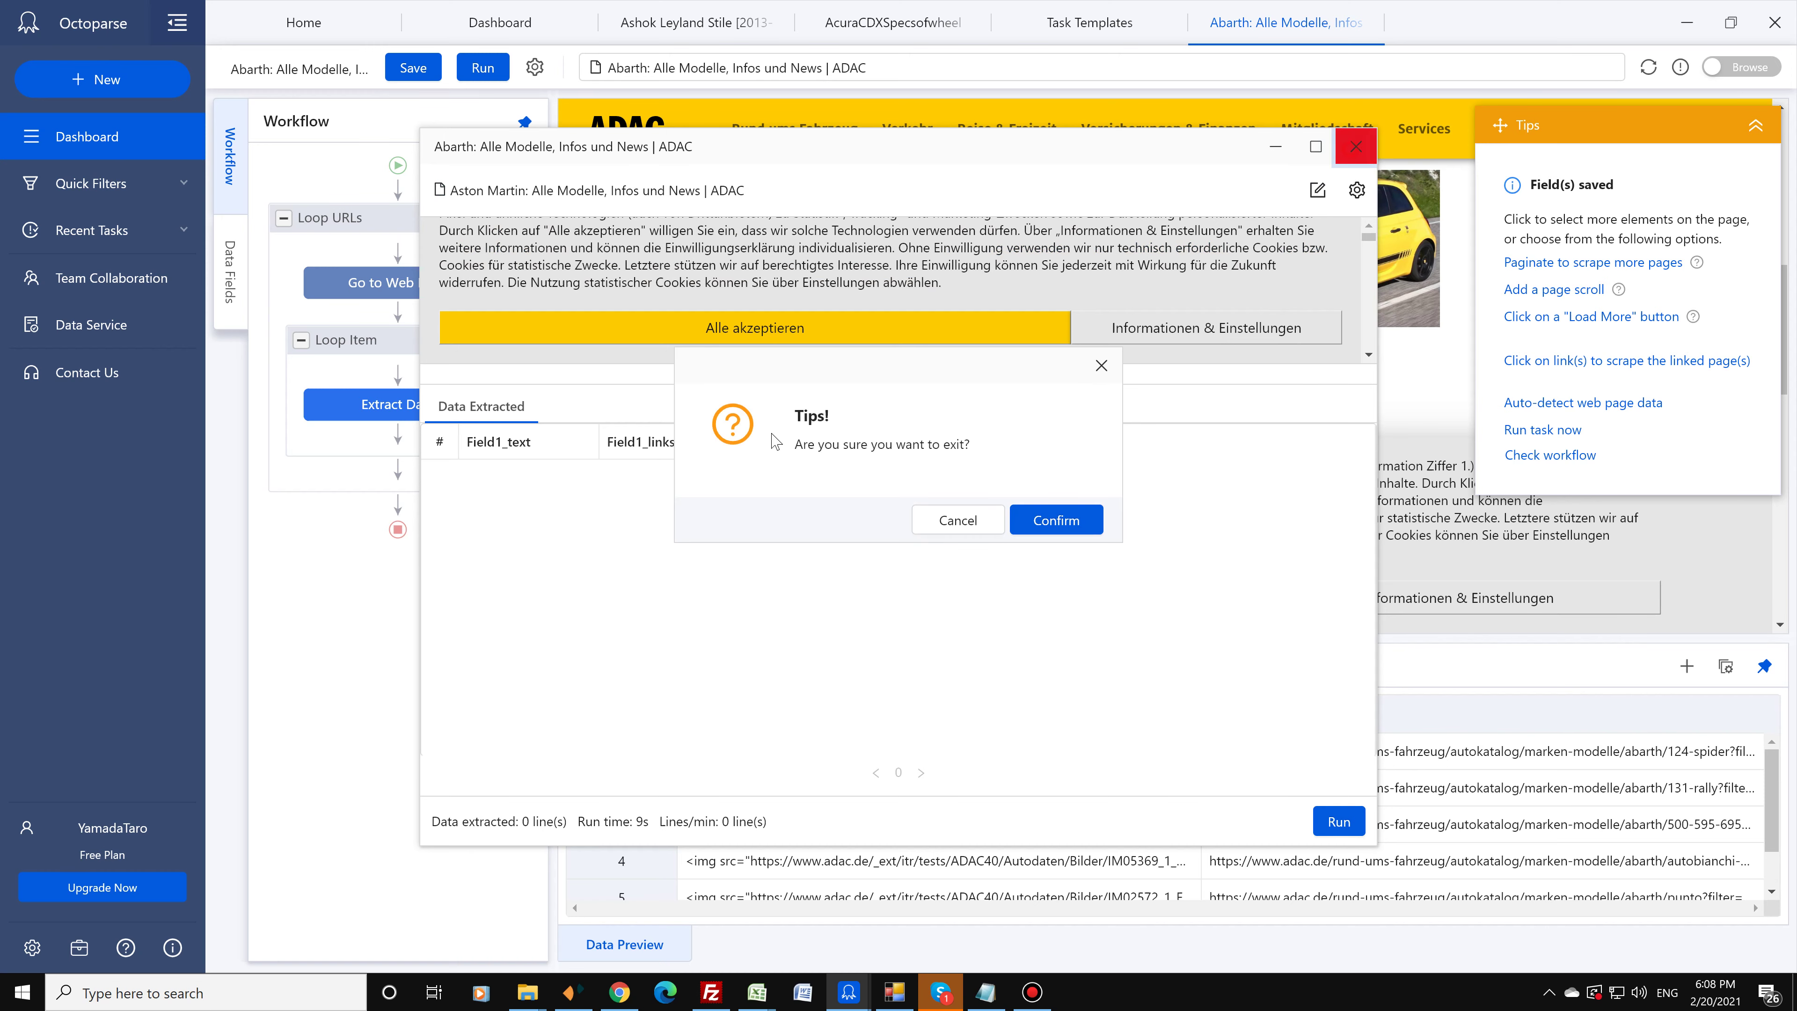
pyautogui.click(1020, 521)
# Step: Delete the Extract Data action from inside Loop Item in the workflow
pyautogui.click(479, 404)
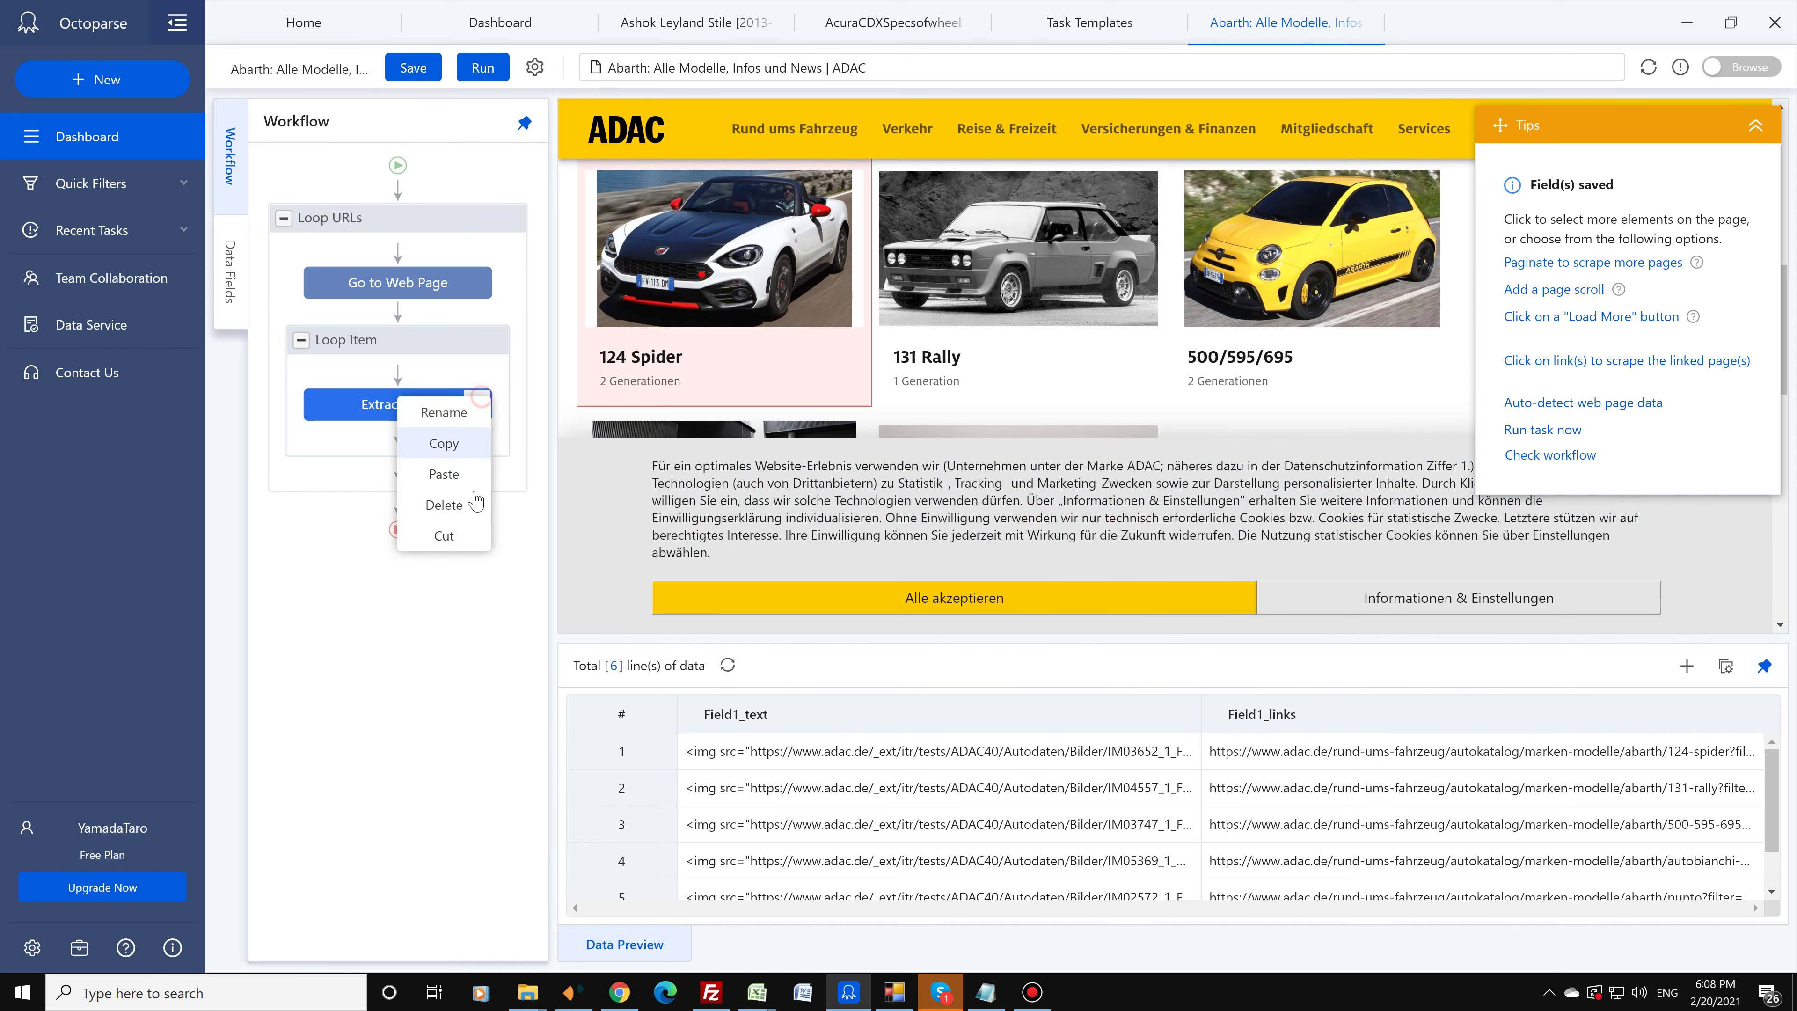
pyautogui.click(464, 518)
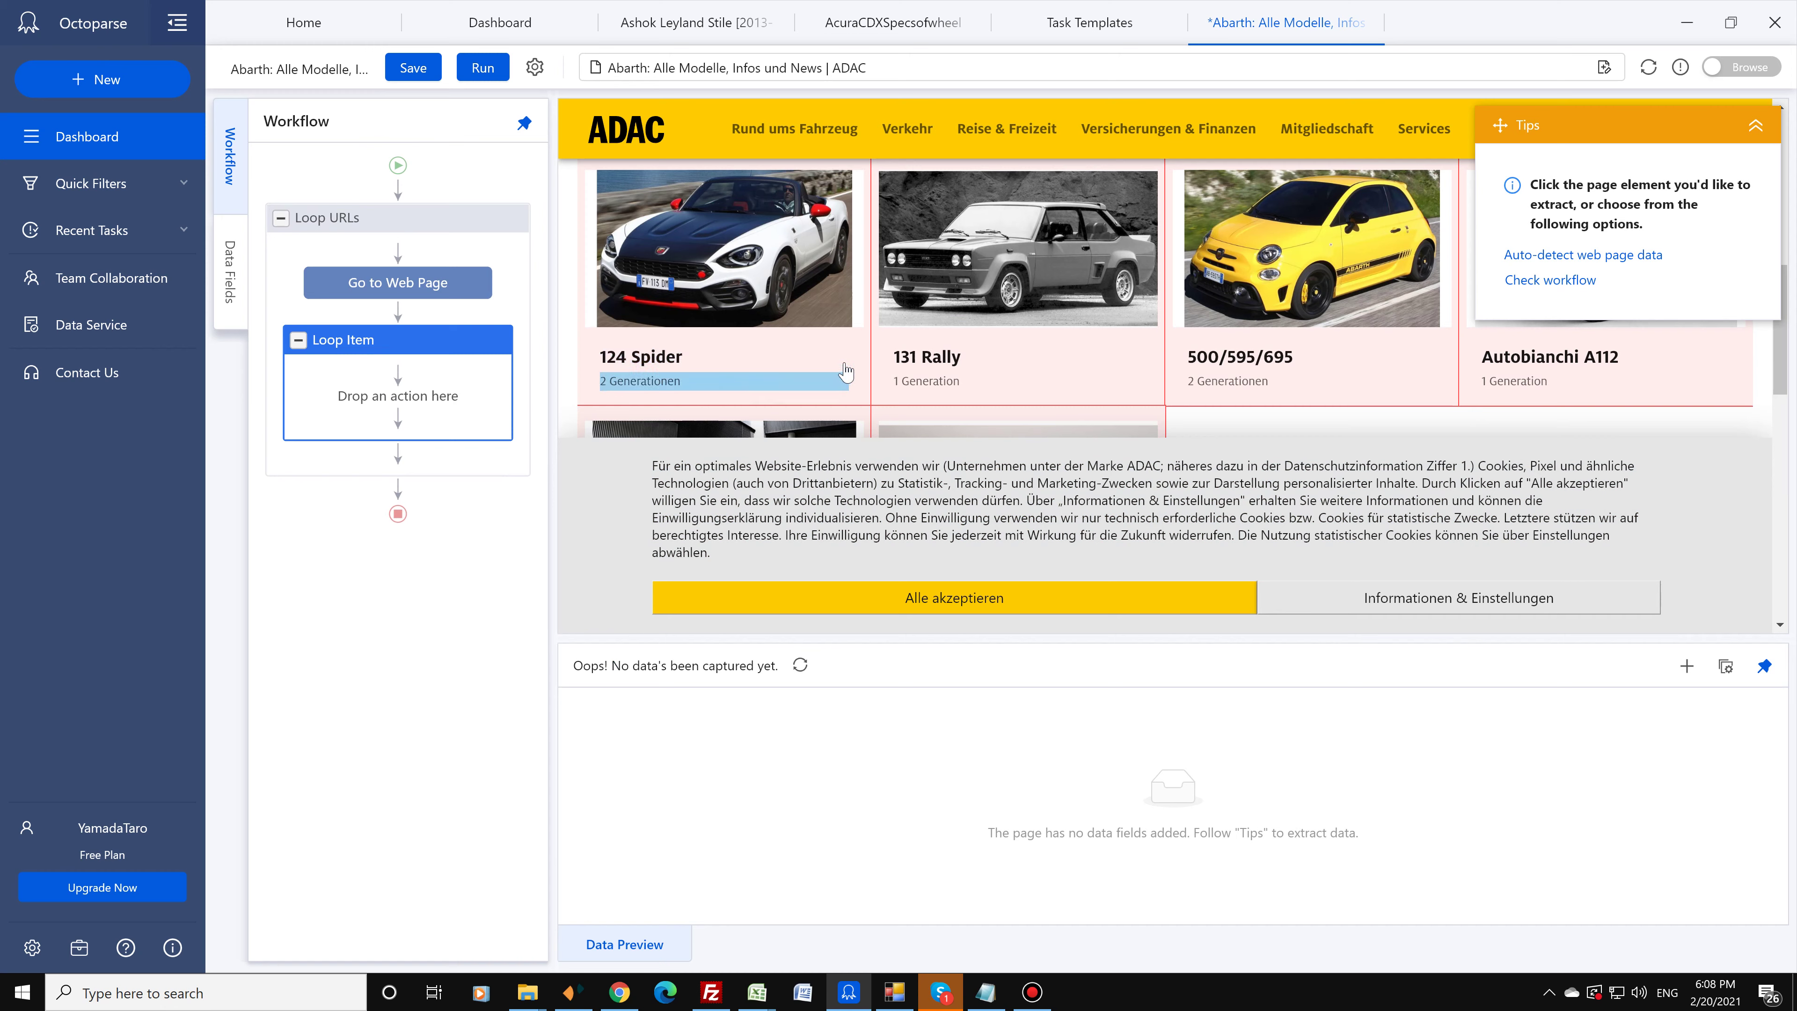
# Step: Select all the car model cards as similar elements, starting with 124 Spider and 131 Rally, and extract their text
pyautogui.click(856, 346)
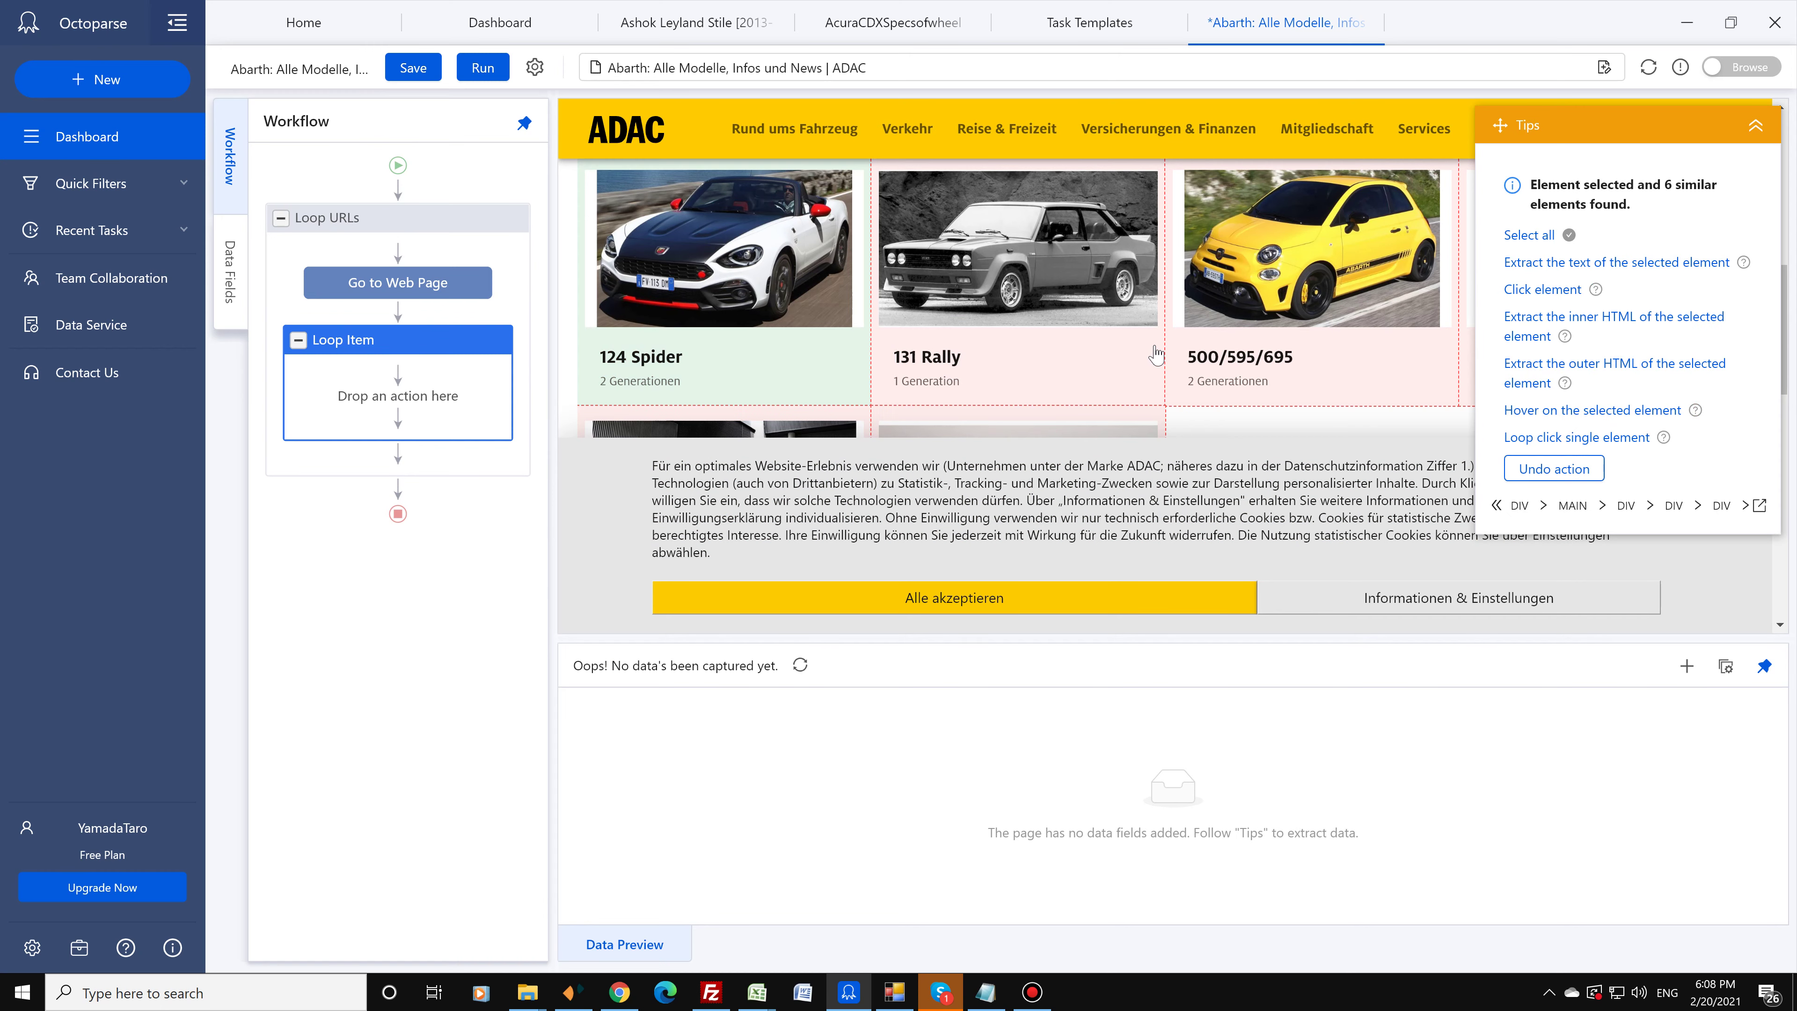
pyautogui.press('Escape')
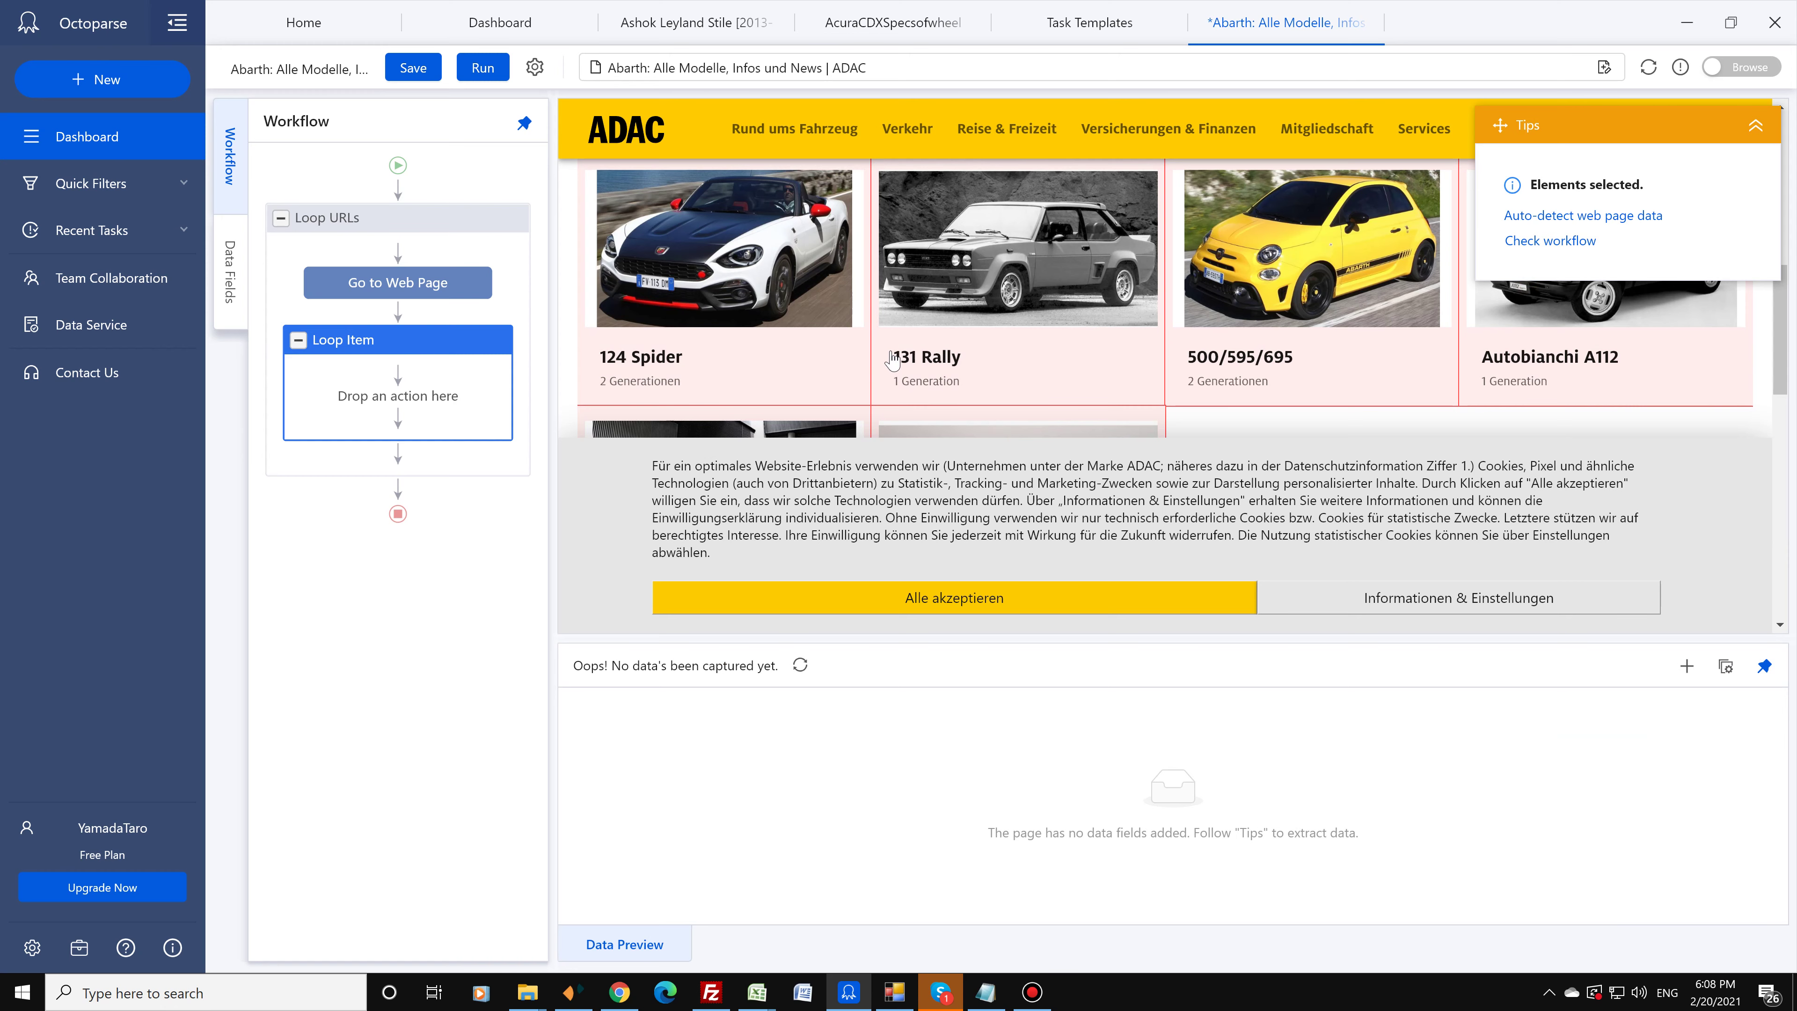
pyautogui.click(864, 352)
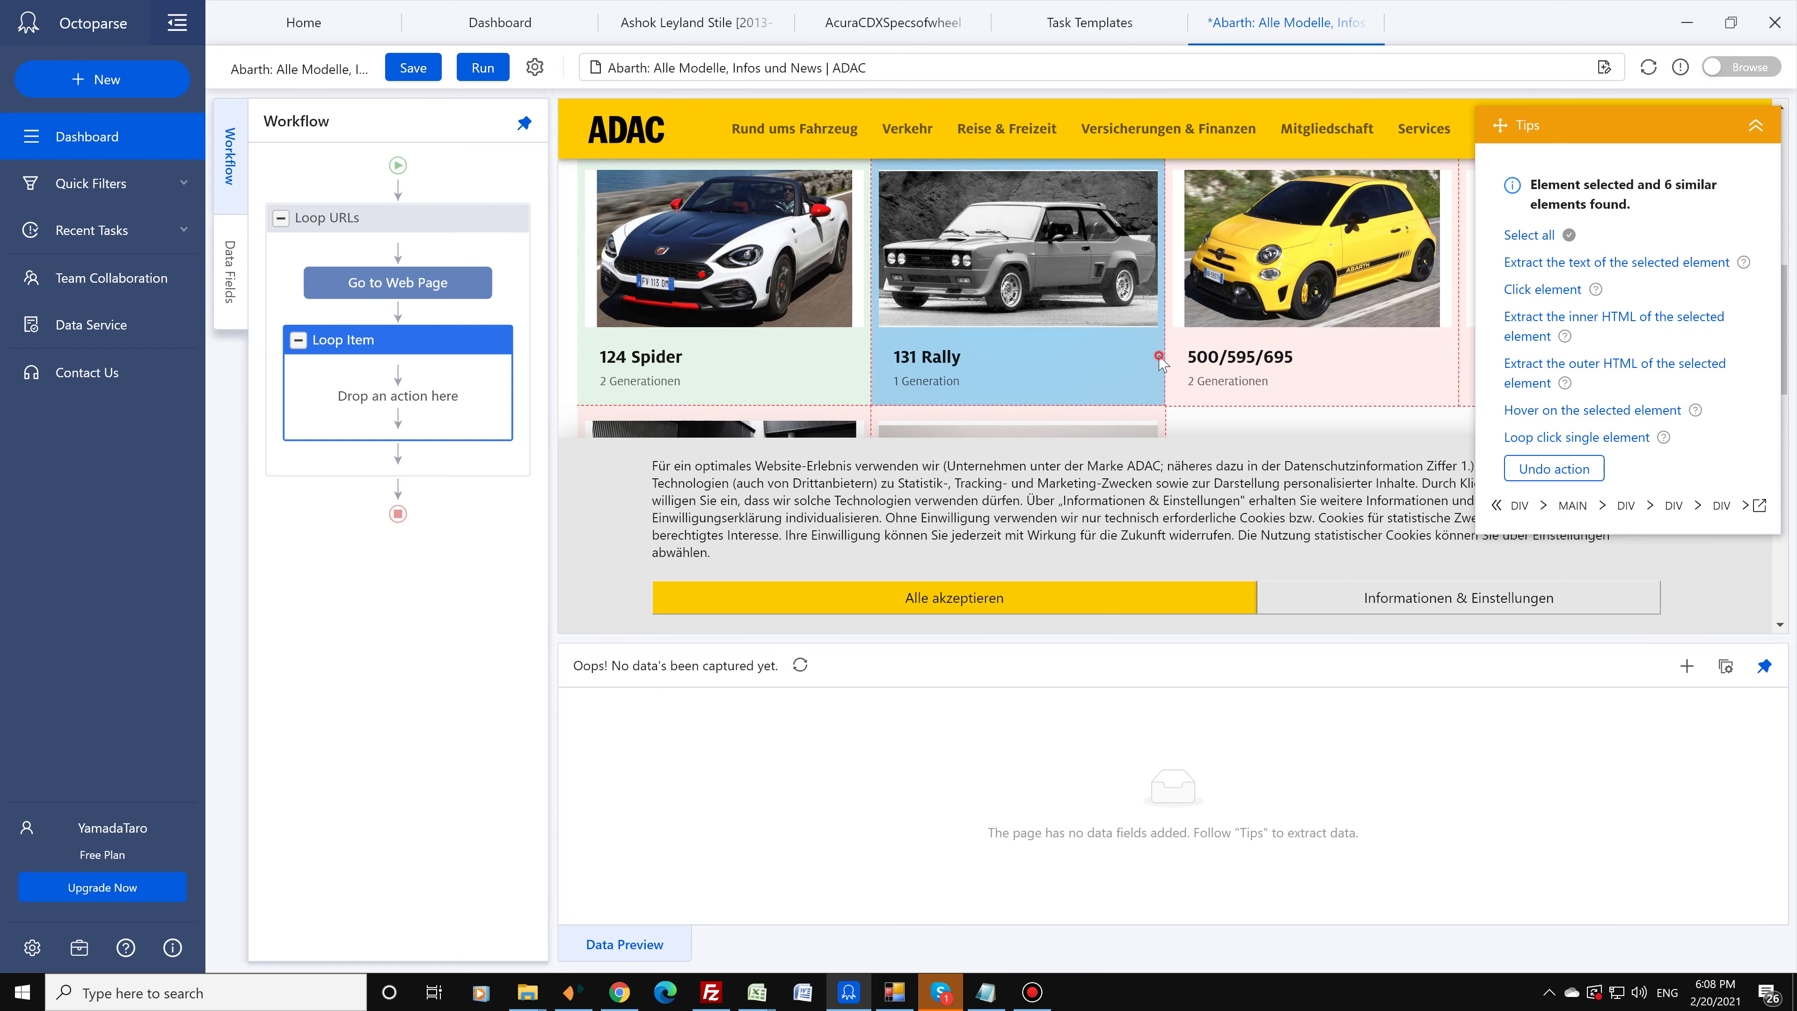
pyautogui.click(1409, 392)
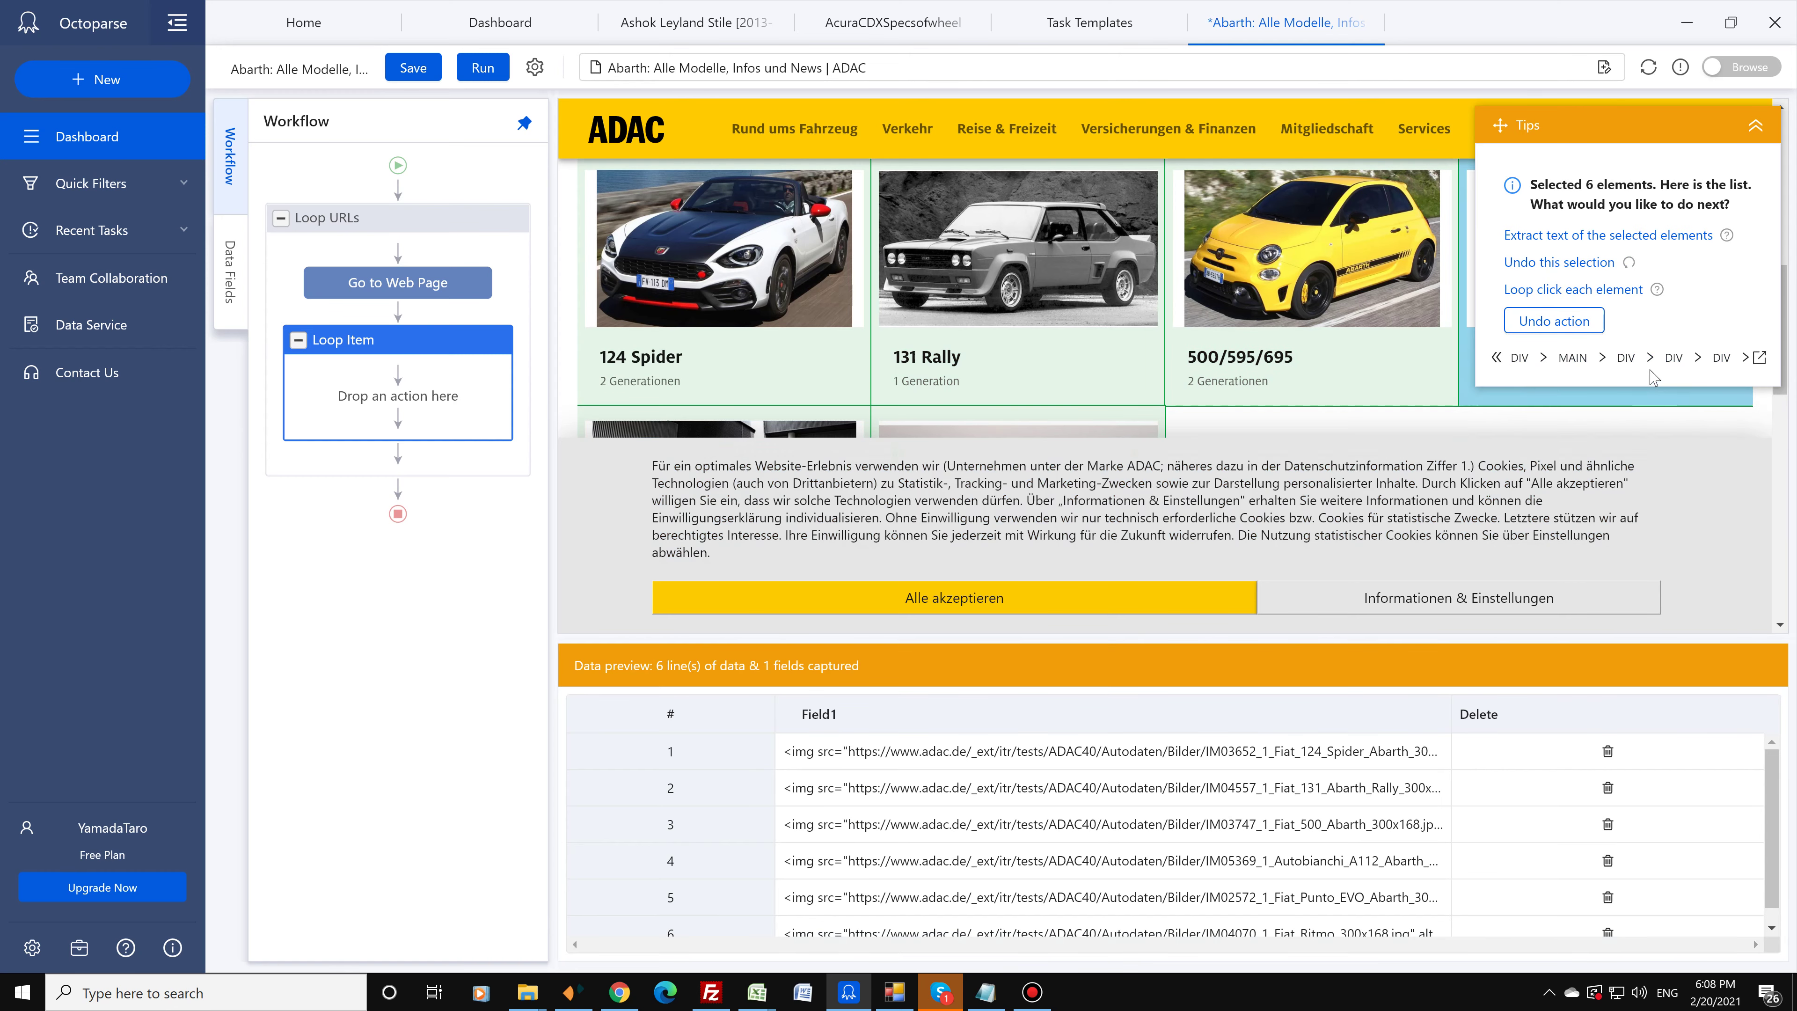
pyautogui.click(1601, 236)
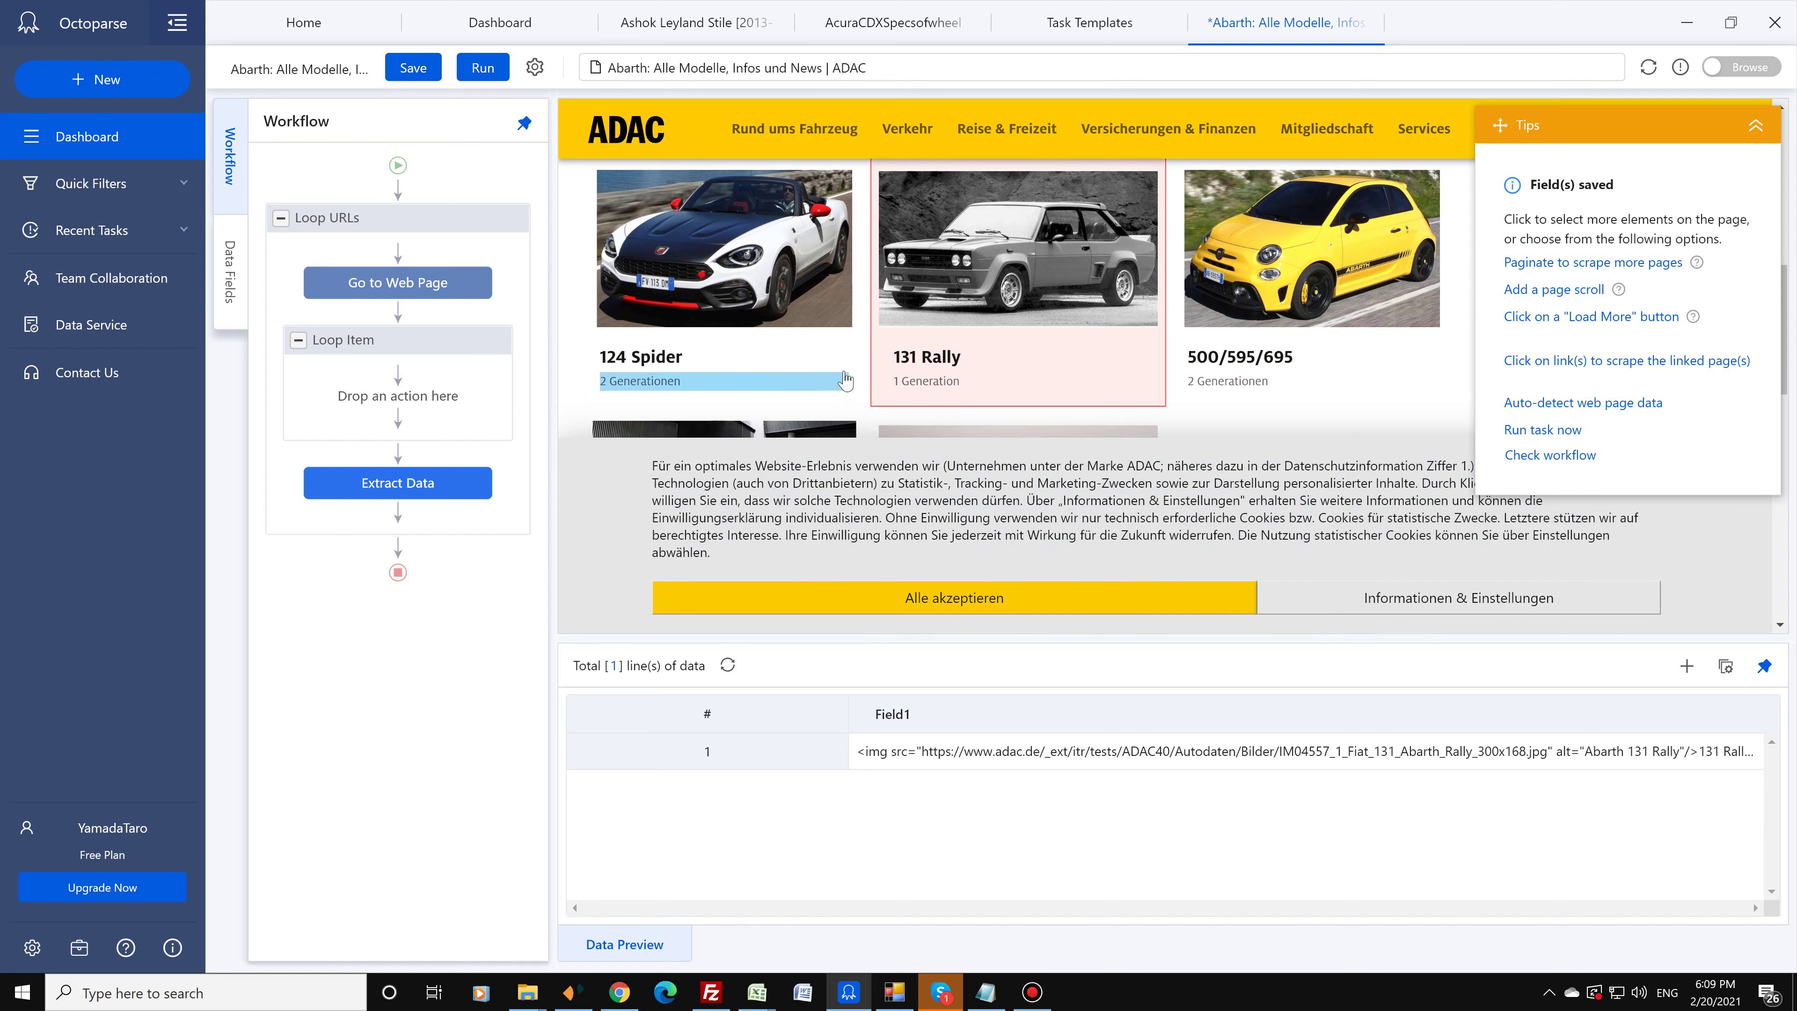
# Step: Select the links of all the car model cards and extract both the text and URL of each link
pyautogui.click(853, 374)
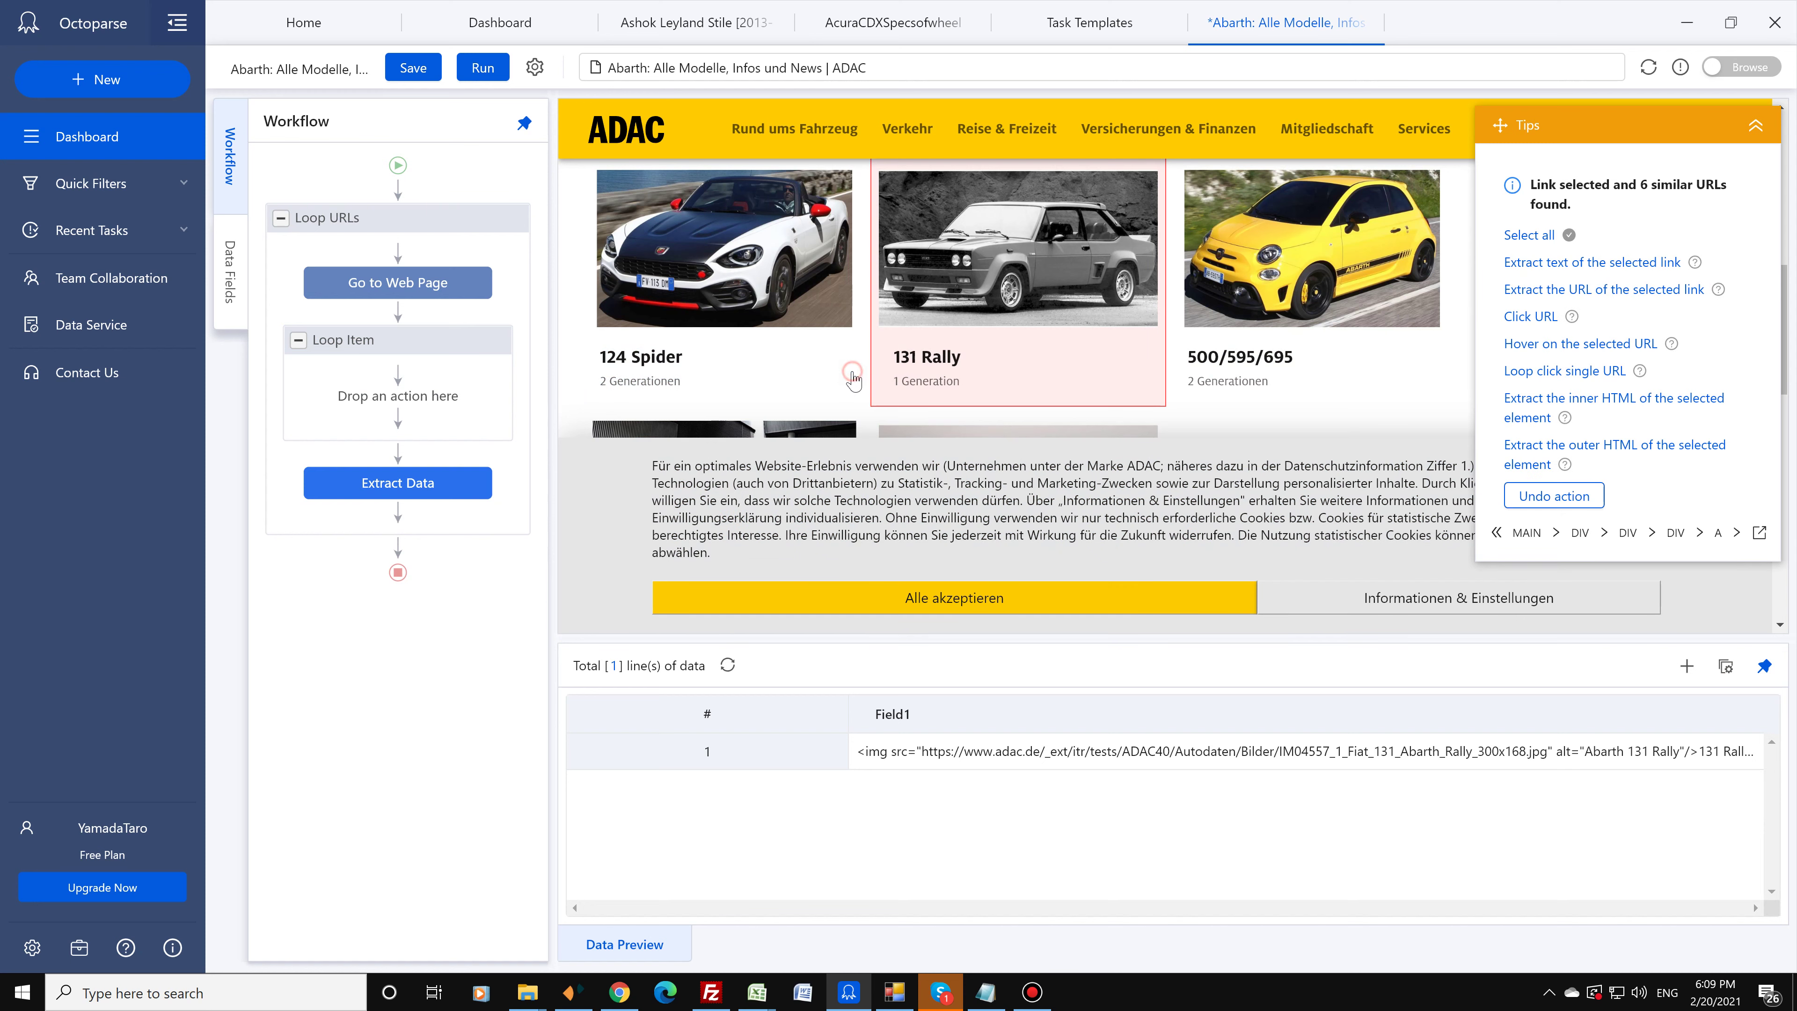
pyautogui.click(1153, 371)
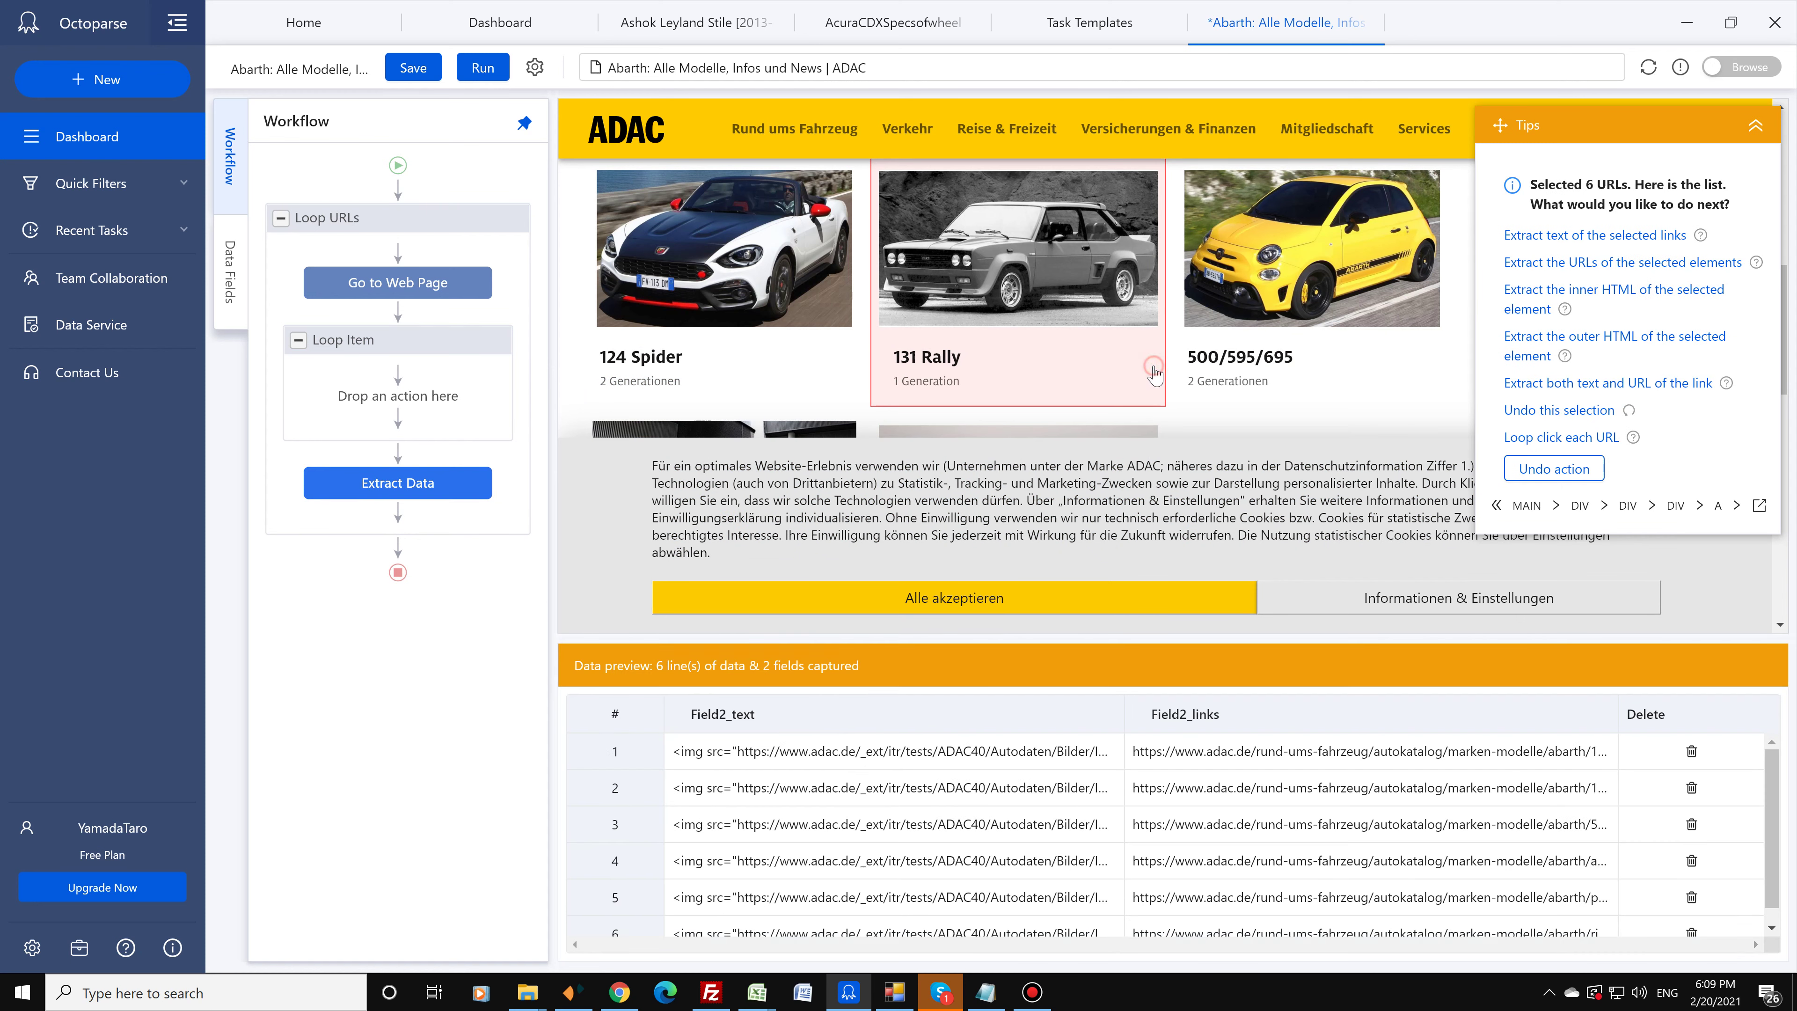
pyautogui.click(1601, 384)
# Step: Add the text of all the model names and the image URLs of all the models to the extracted fields
pyautogui.click(821, 359)
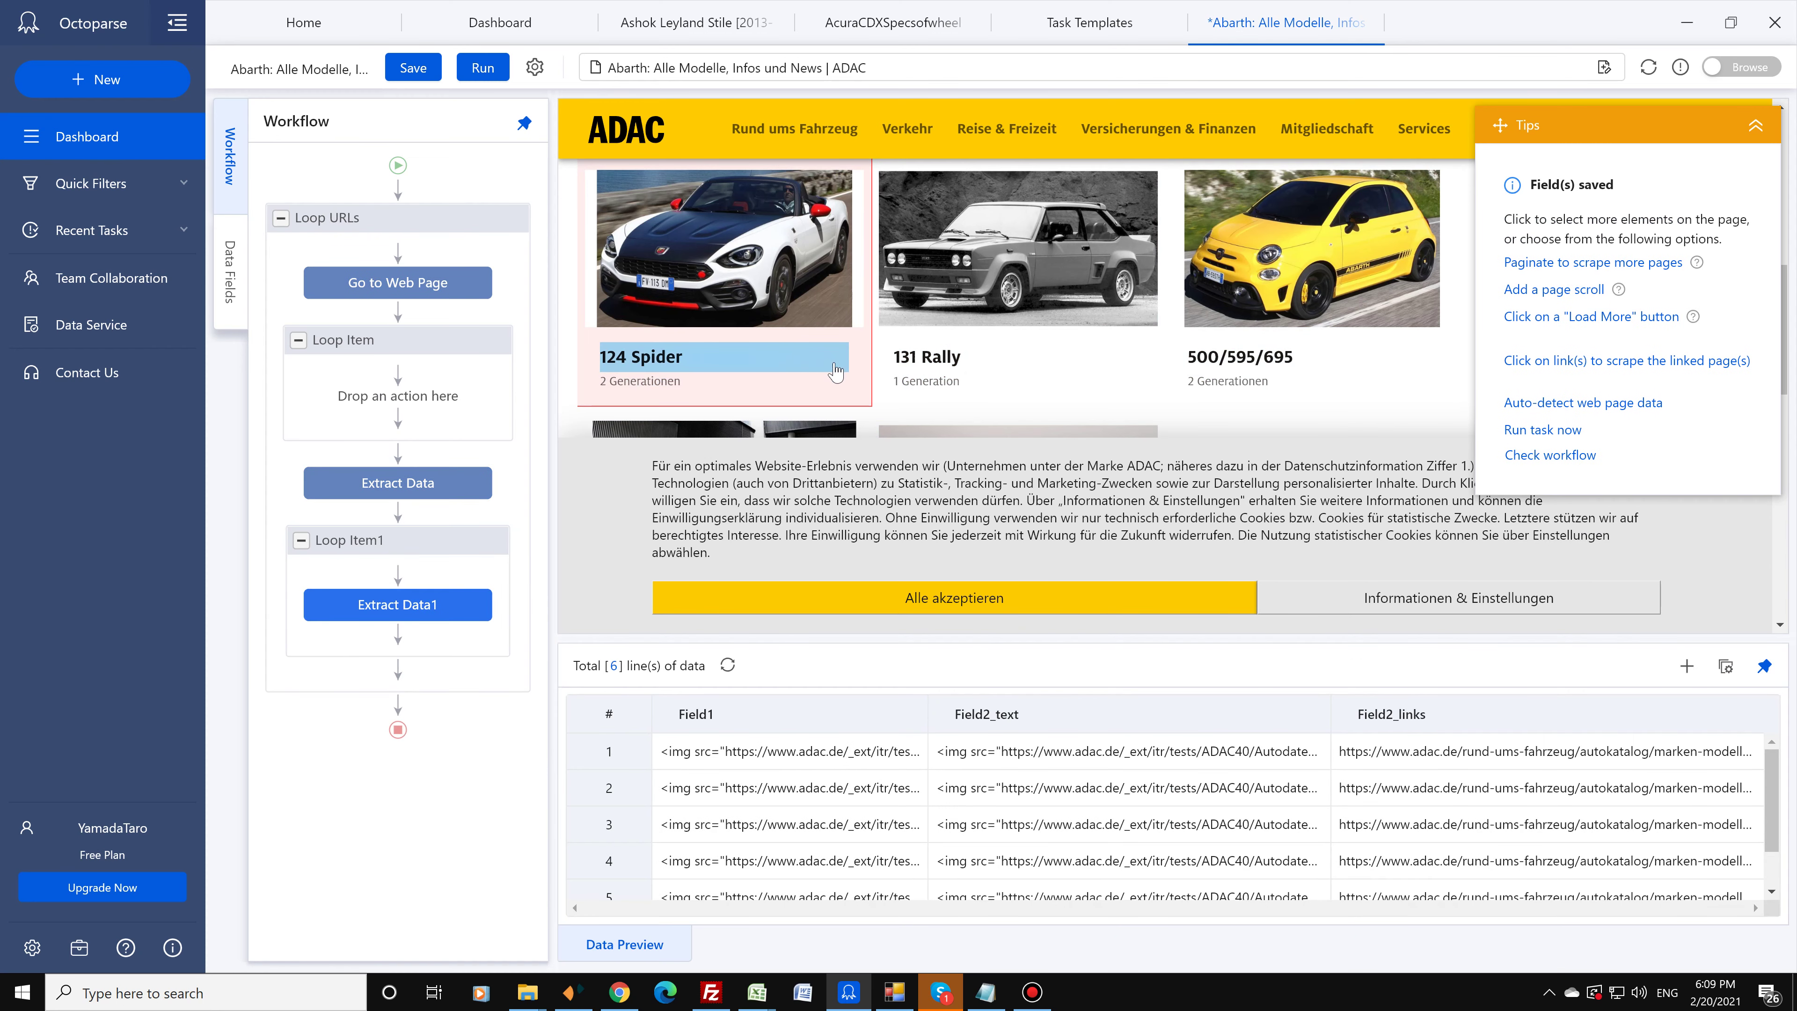
pyautogui.click(1015, 359)
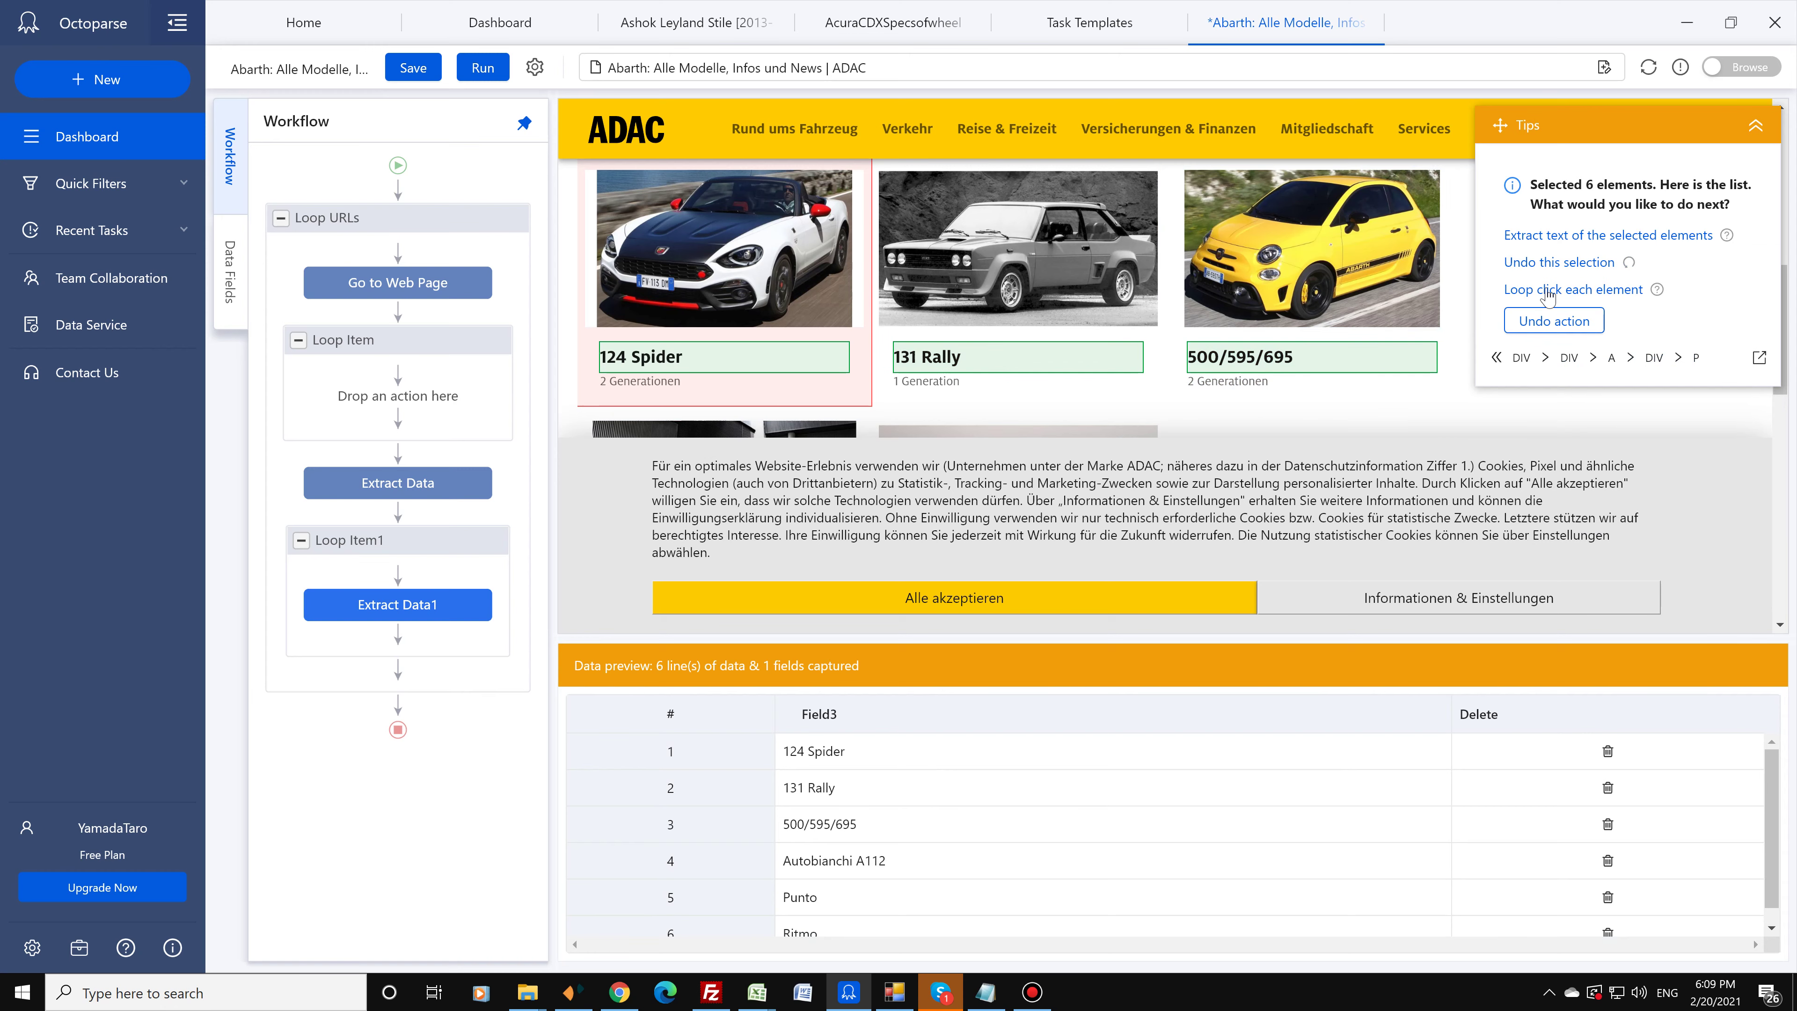
pyautogui.click(1551, 236)
pyautogui.click(827, 312)
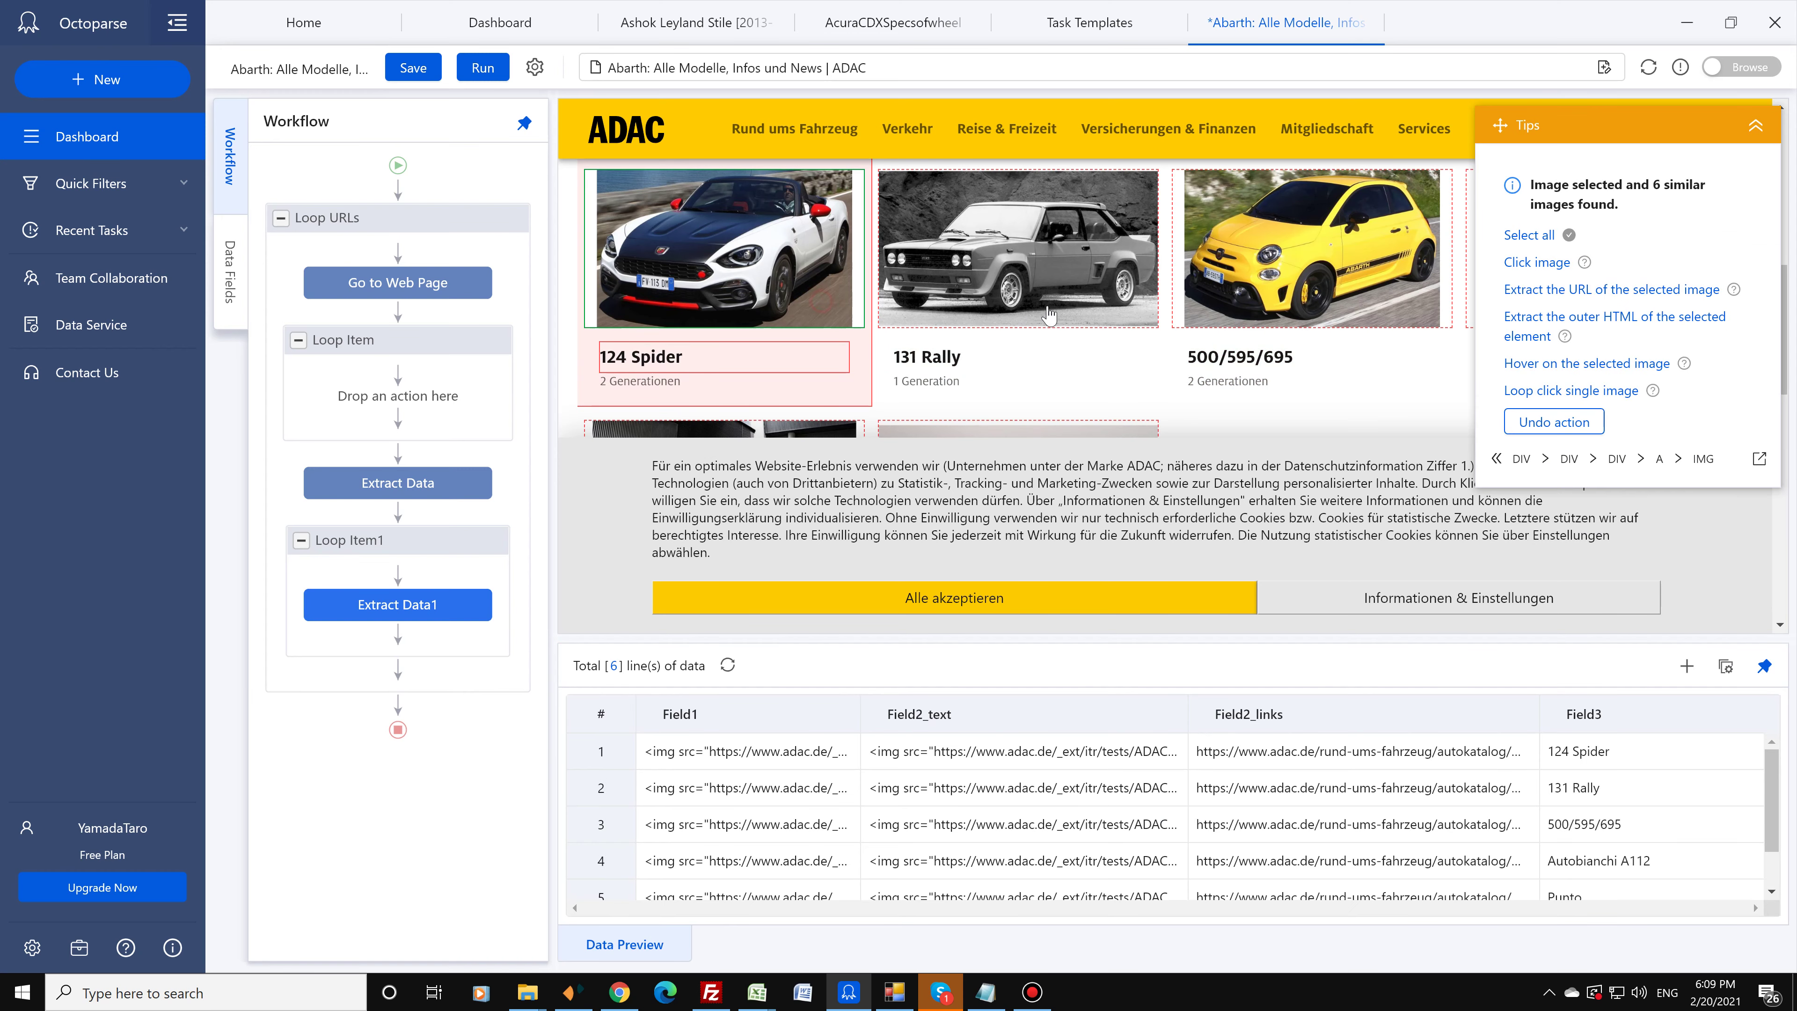
pyautogui.click(1527, 235)
pyautogui.click(1566, 236)
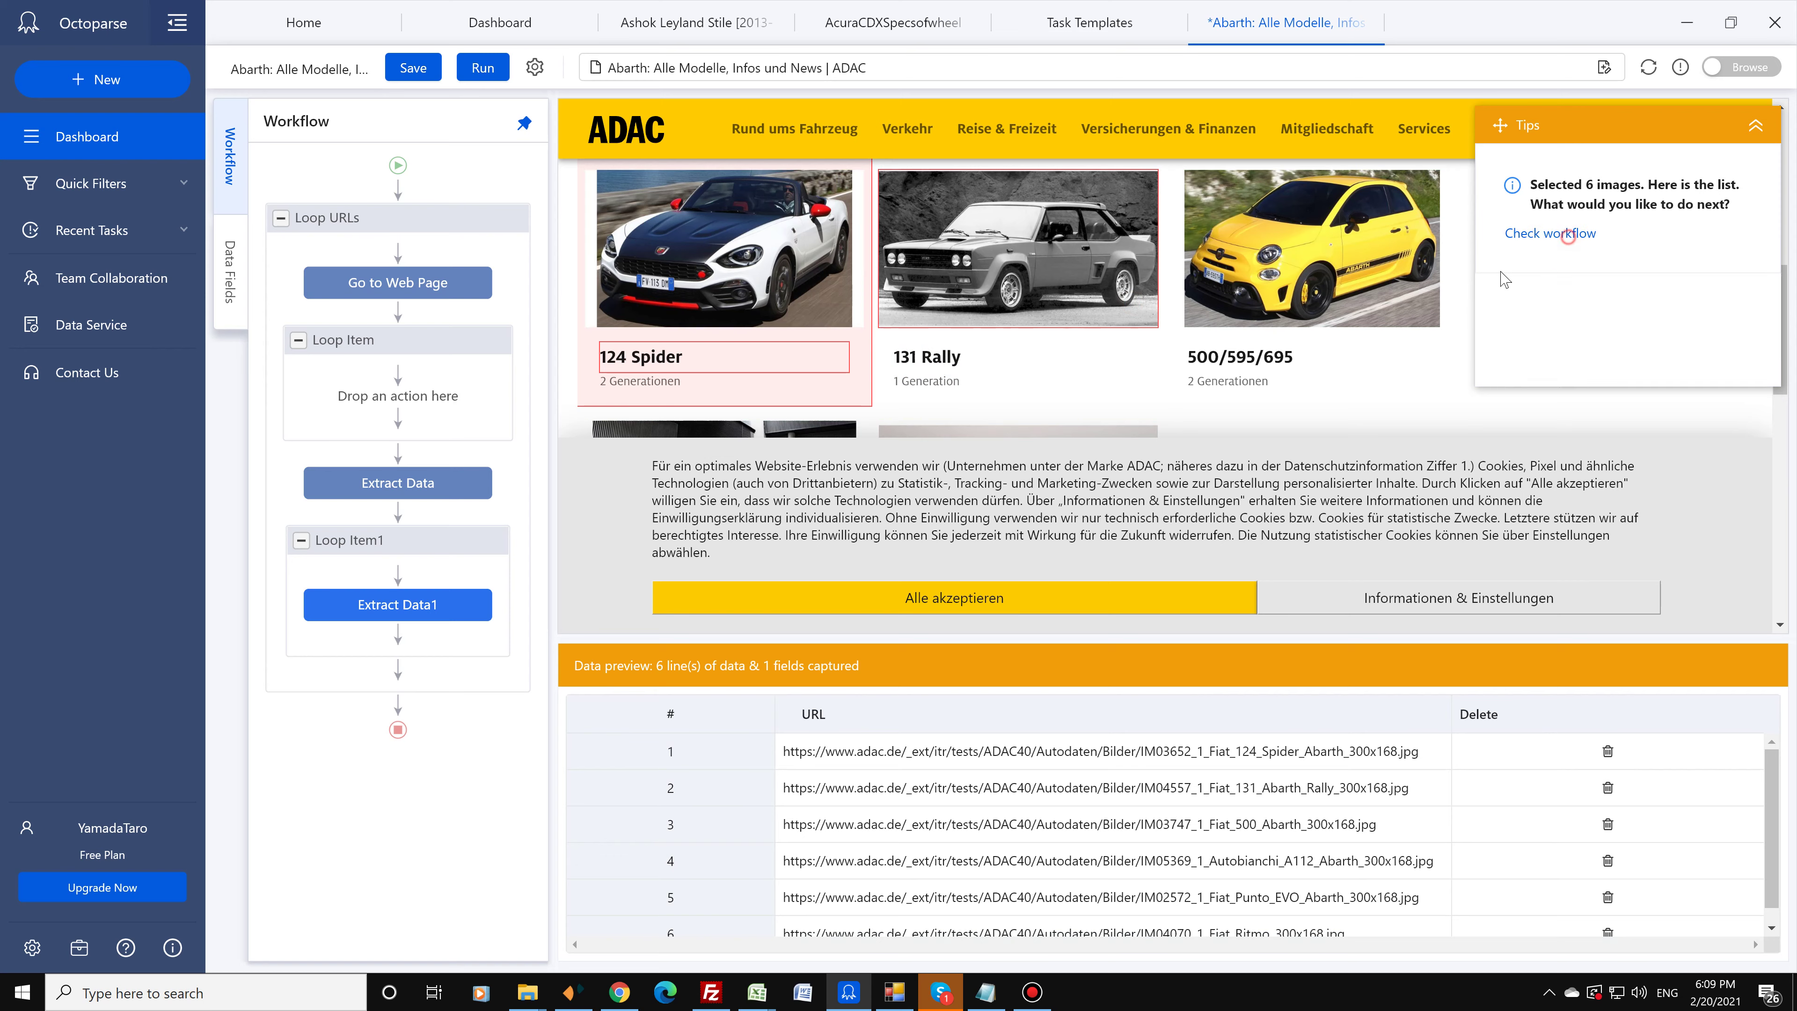
# Step: Save the task and start a run of it
pyautogui.click(413, 68)
pyautogui.click(483, 68)
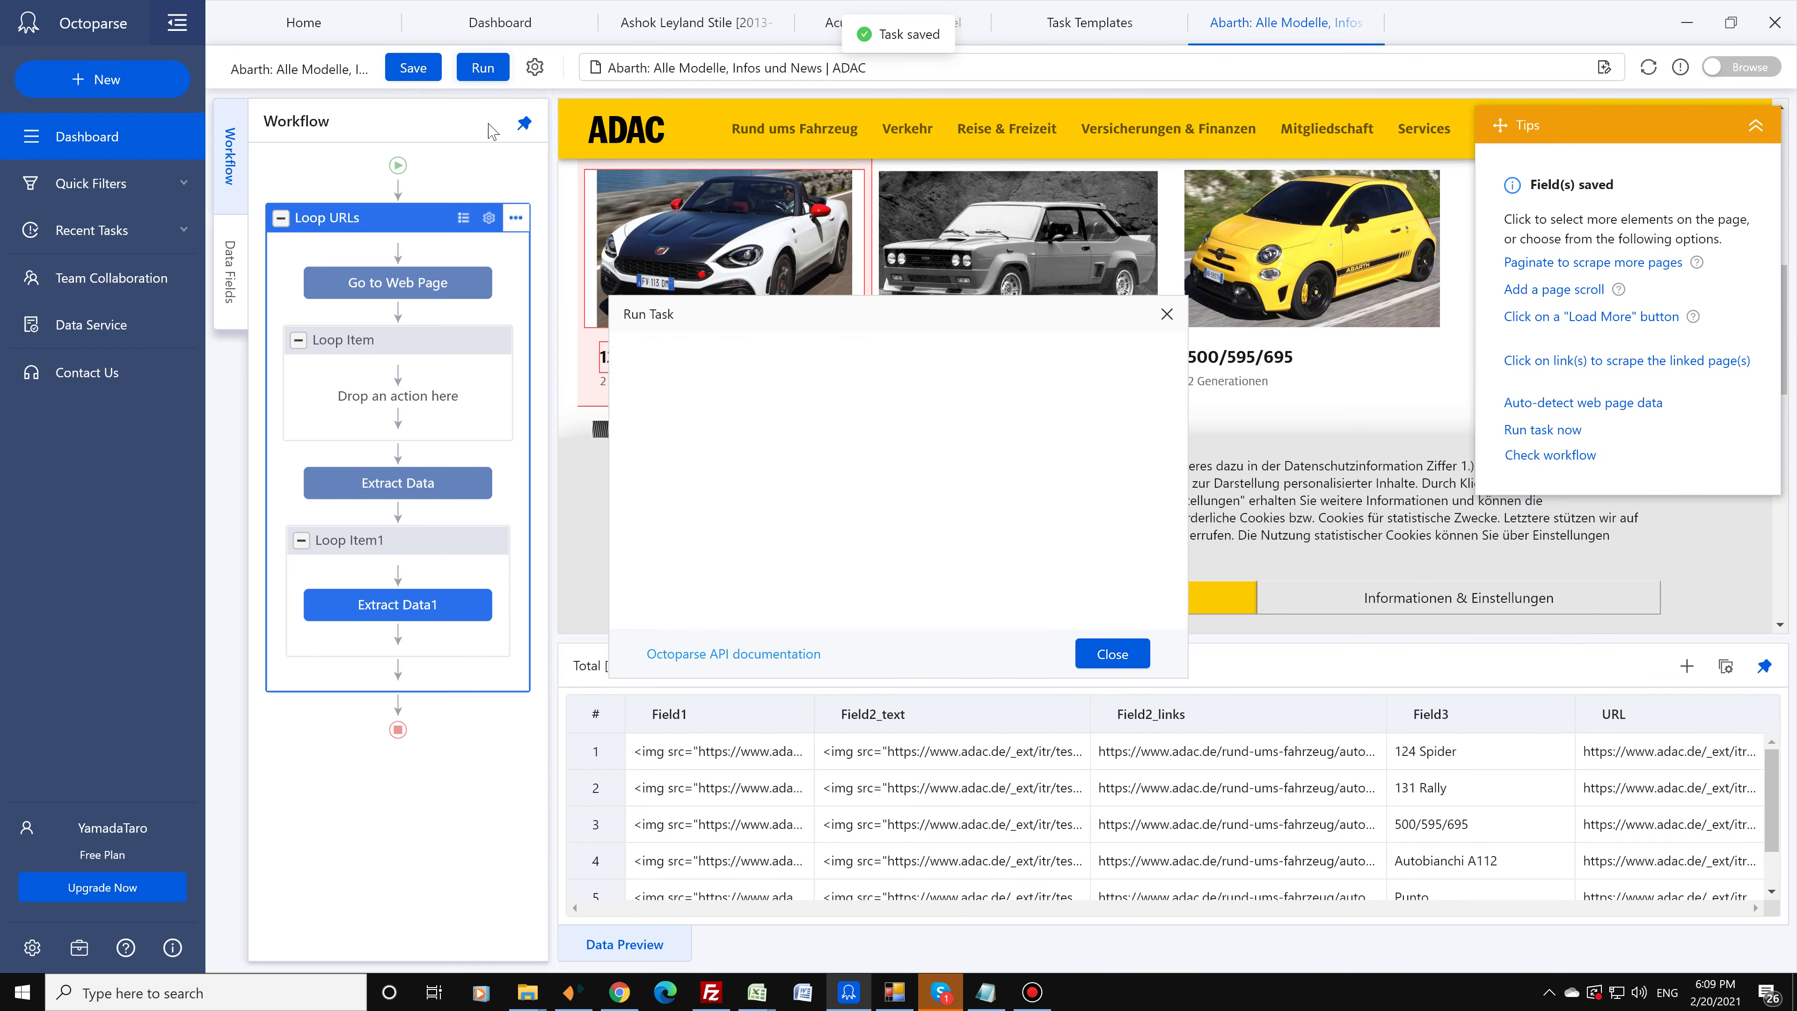
pyautogui.click(764, 375)
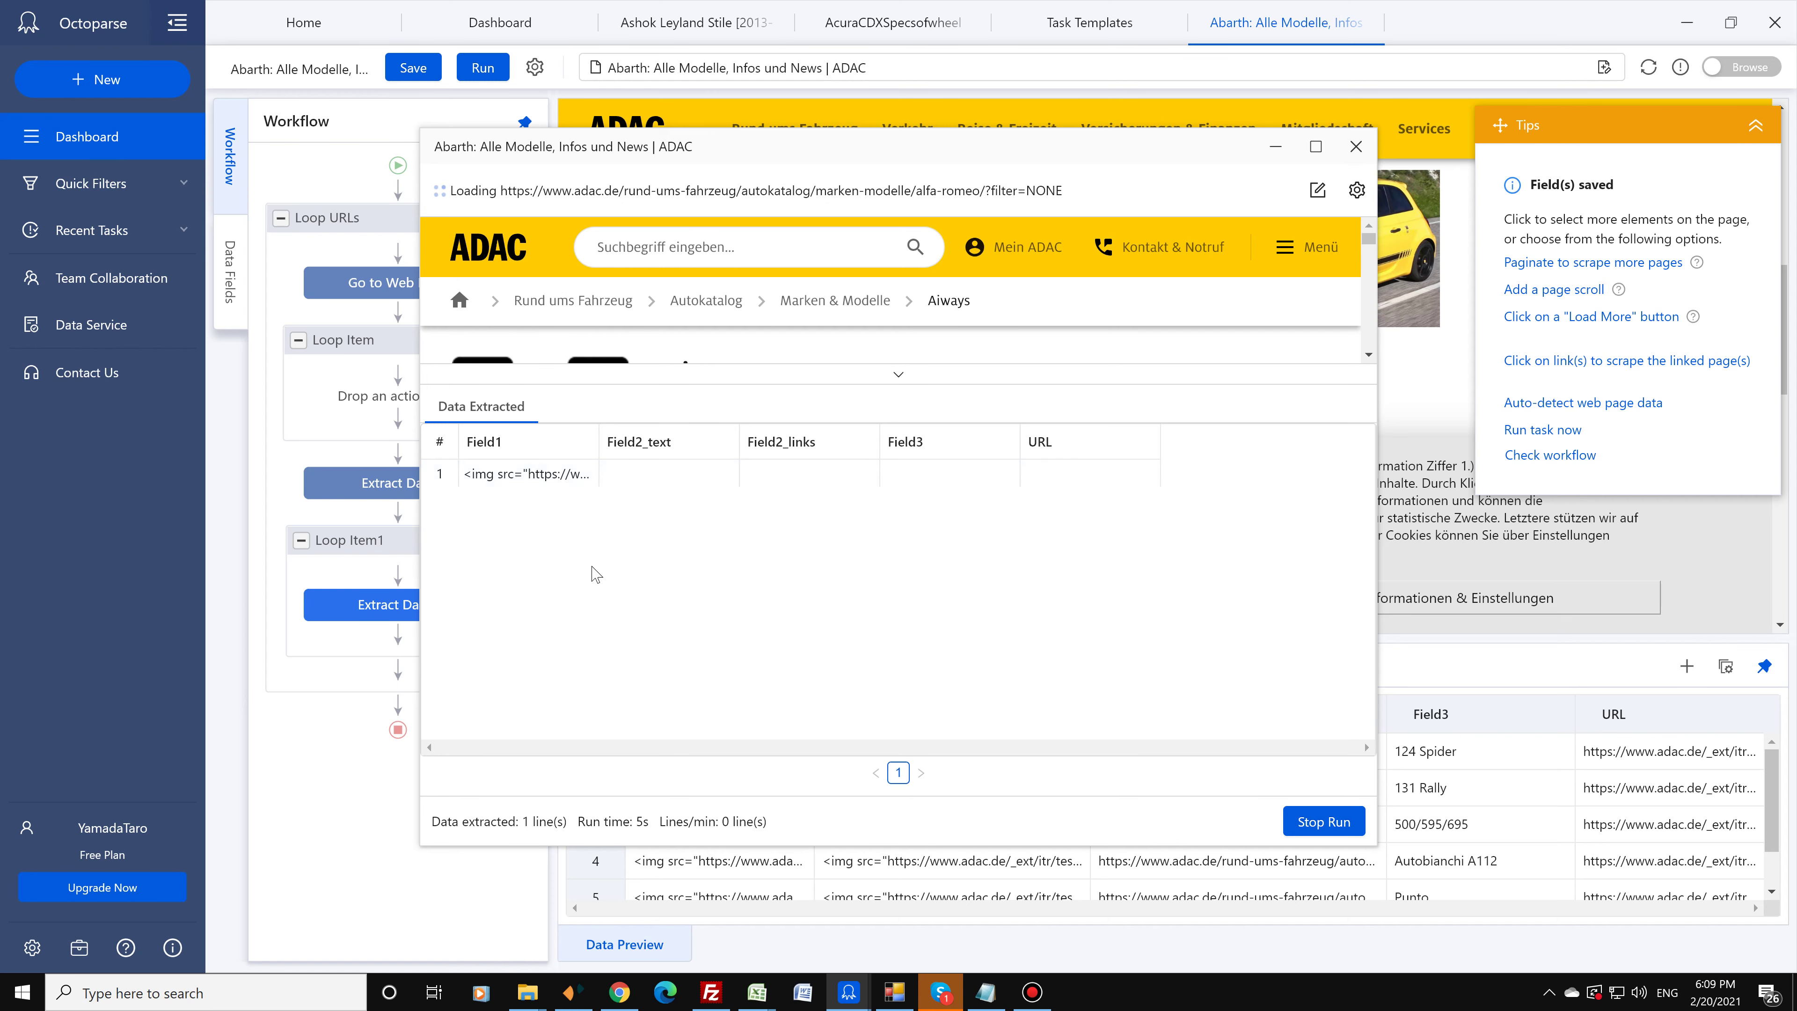
# Step: Widen the Field1 column in the run results to read the extracted rows, and stop the run
pyautogui.doubleClick(598, 442)
pyautogui.moveTo(1087, 445); pyautogui.dragTo(1277, 536)
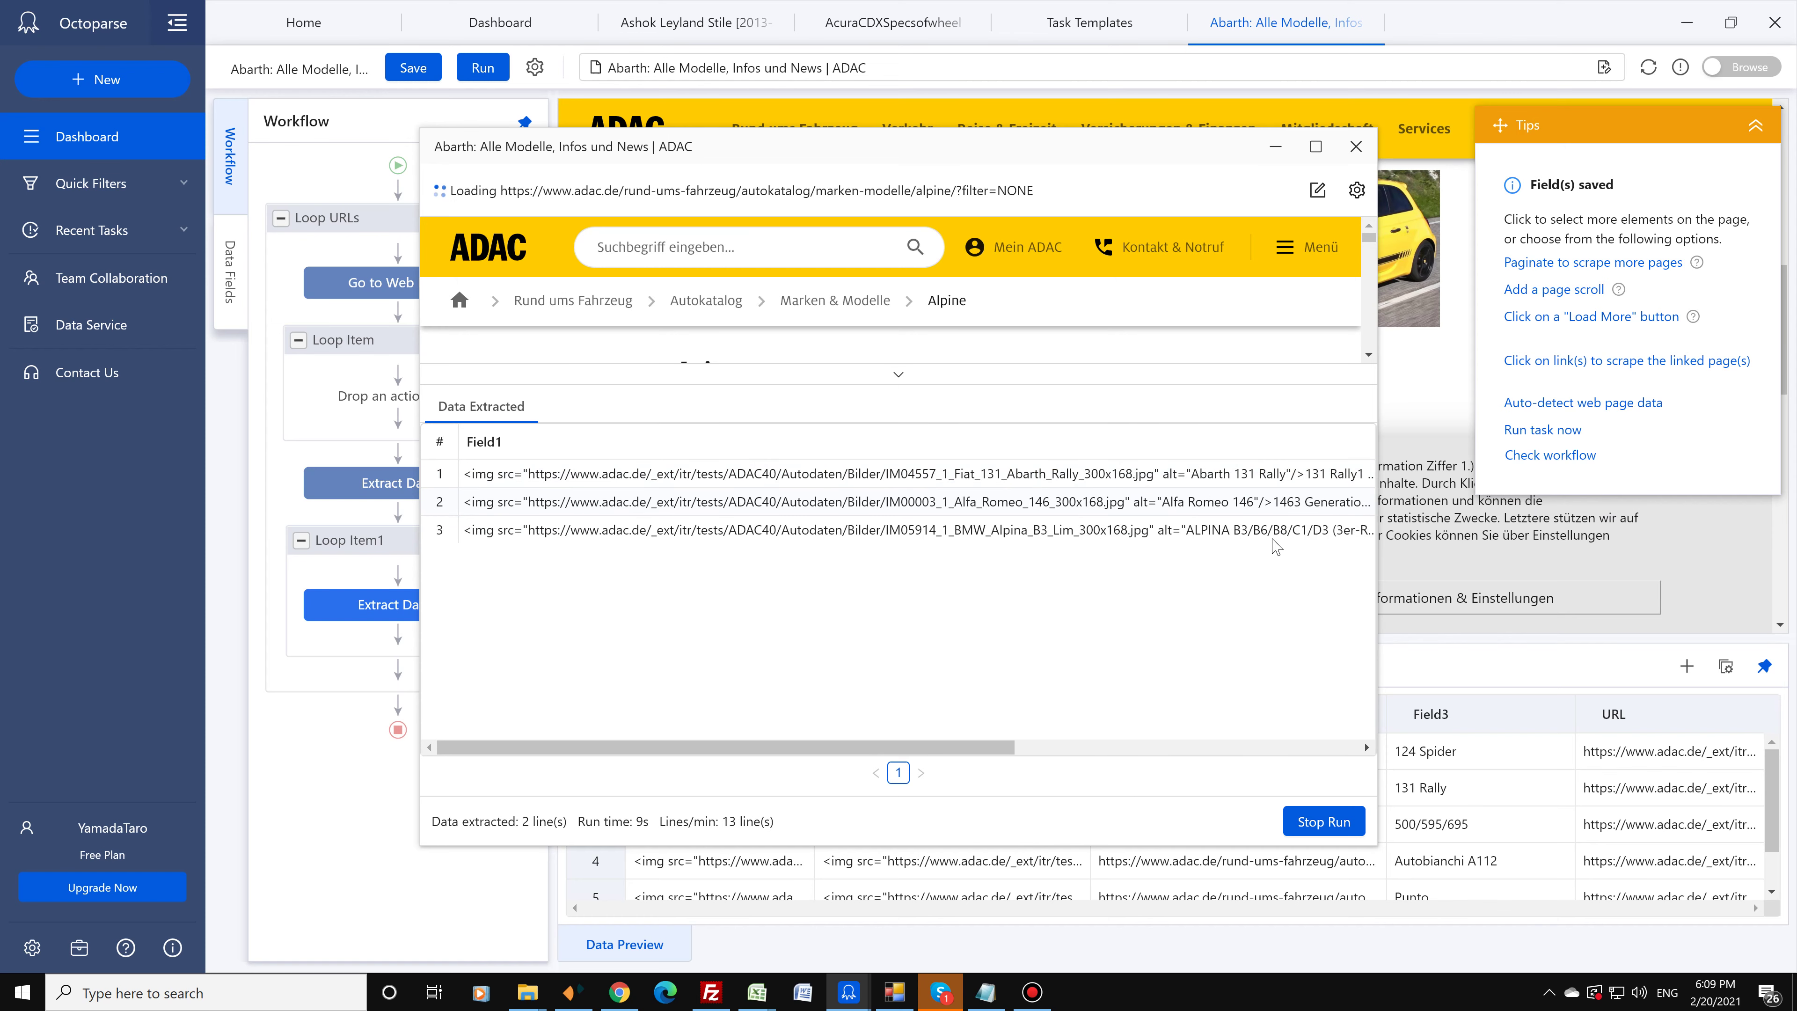
pyautogui.click(1324, 822)
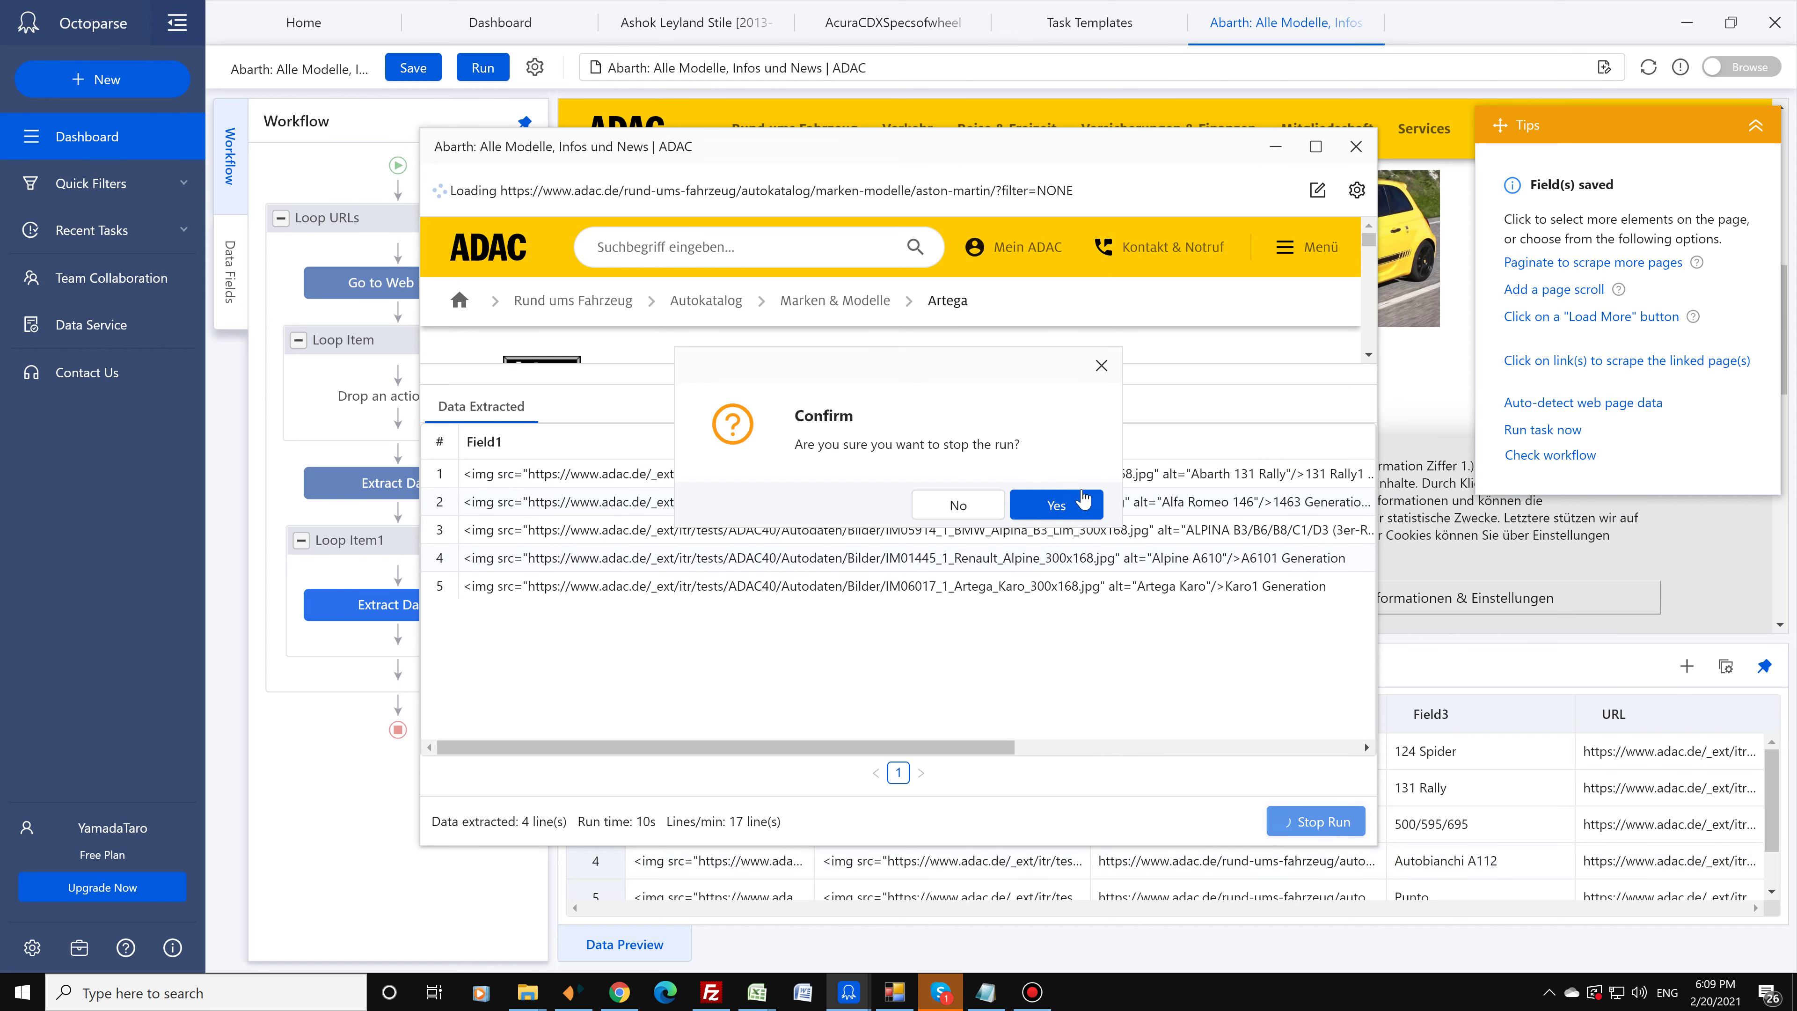
pyautogui.click(1065, 504)
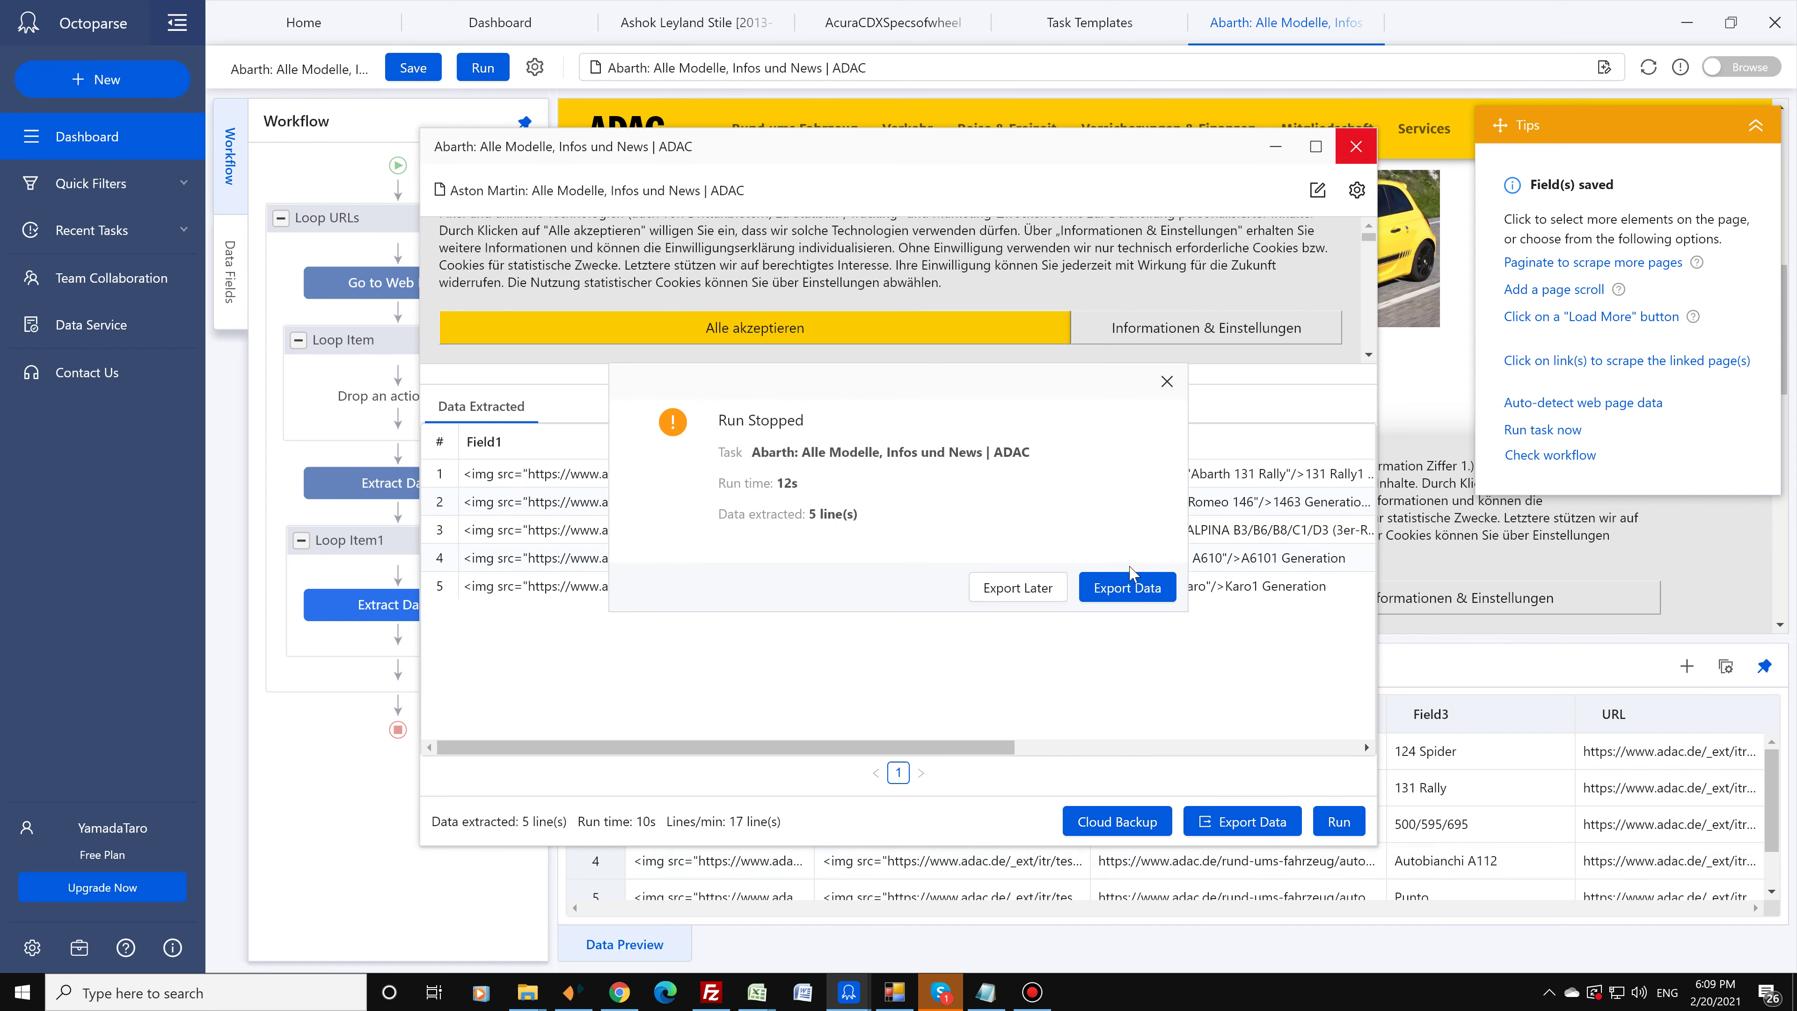
pyautogui.click(997, 444)
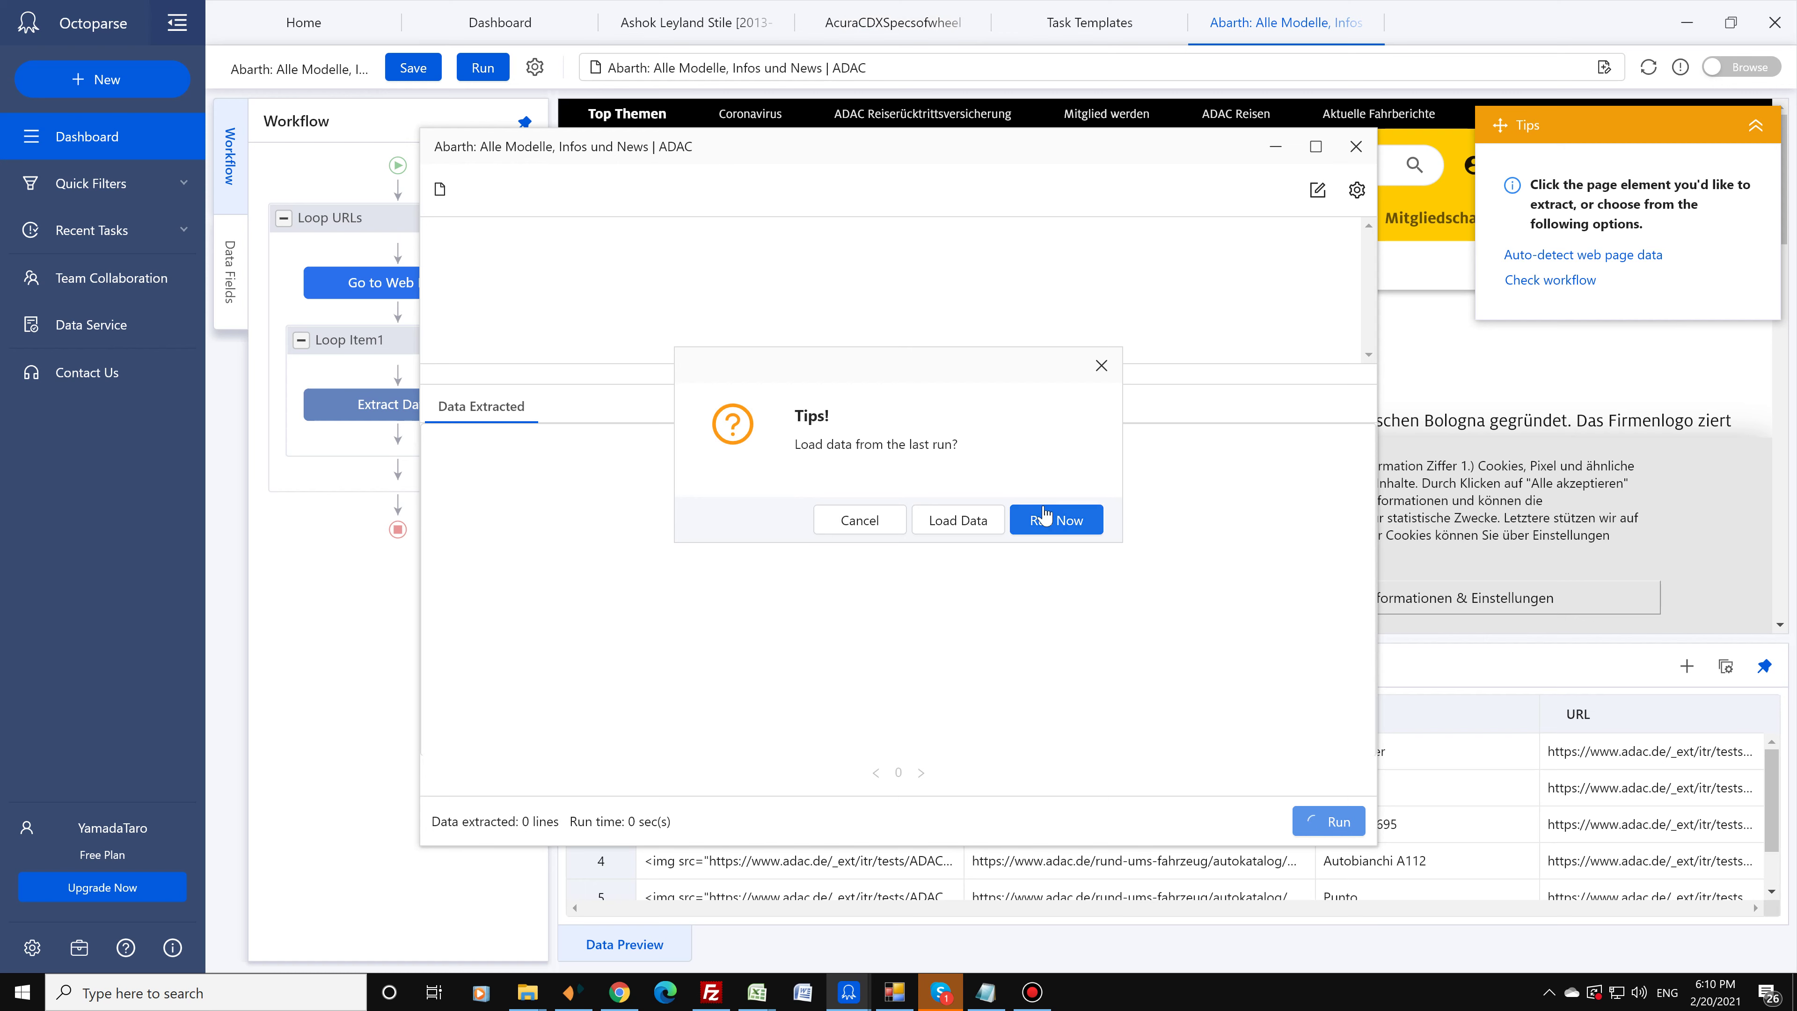
# Step: Run the task anew instead of loading the last run's data, stop it and exit the run window
pyautogui.click(1049, 507)
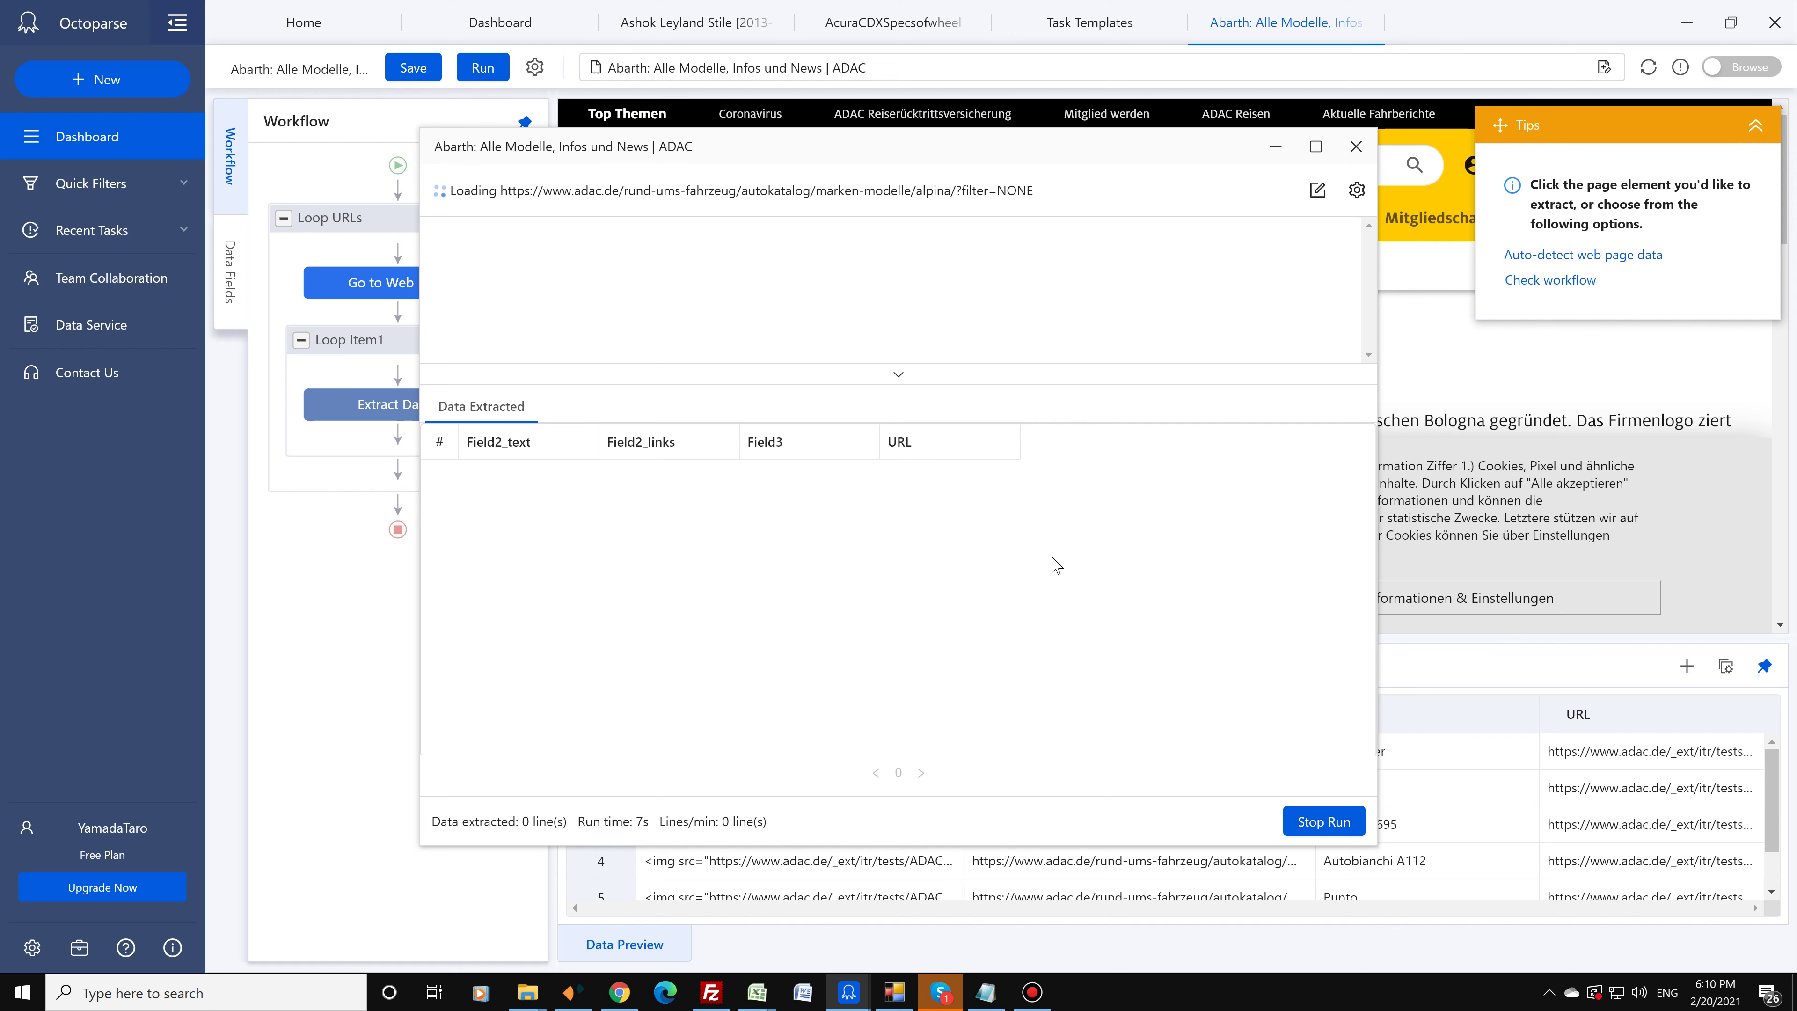
pyautogui.click(1324, 821)
pyautogui.click(1038, 520)
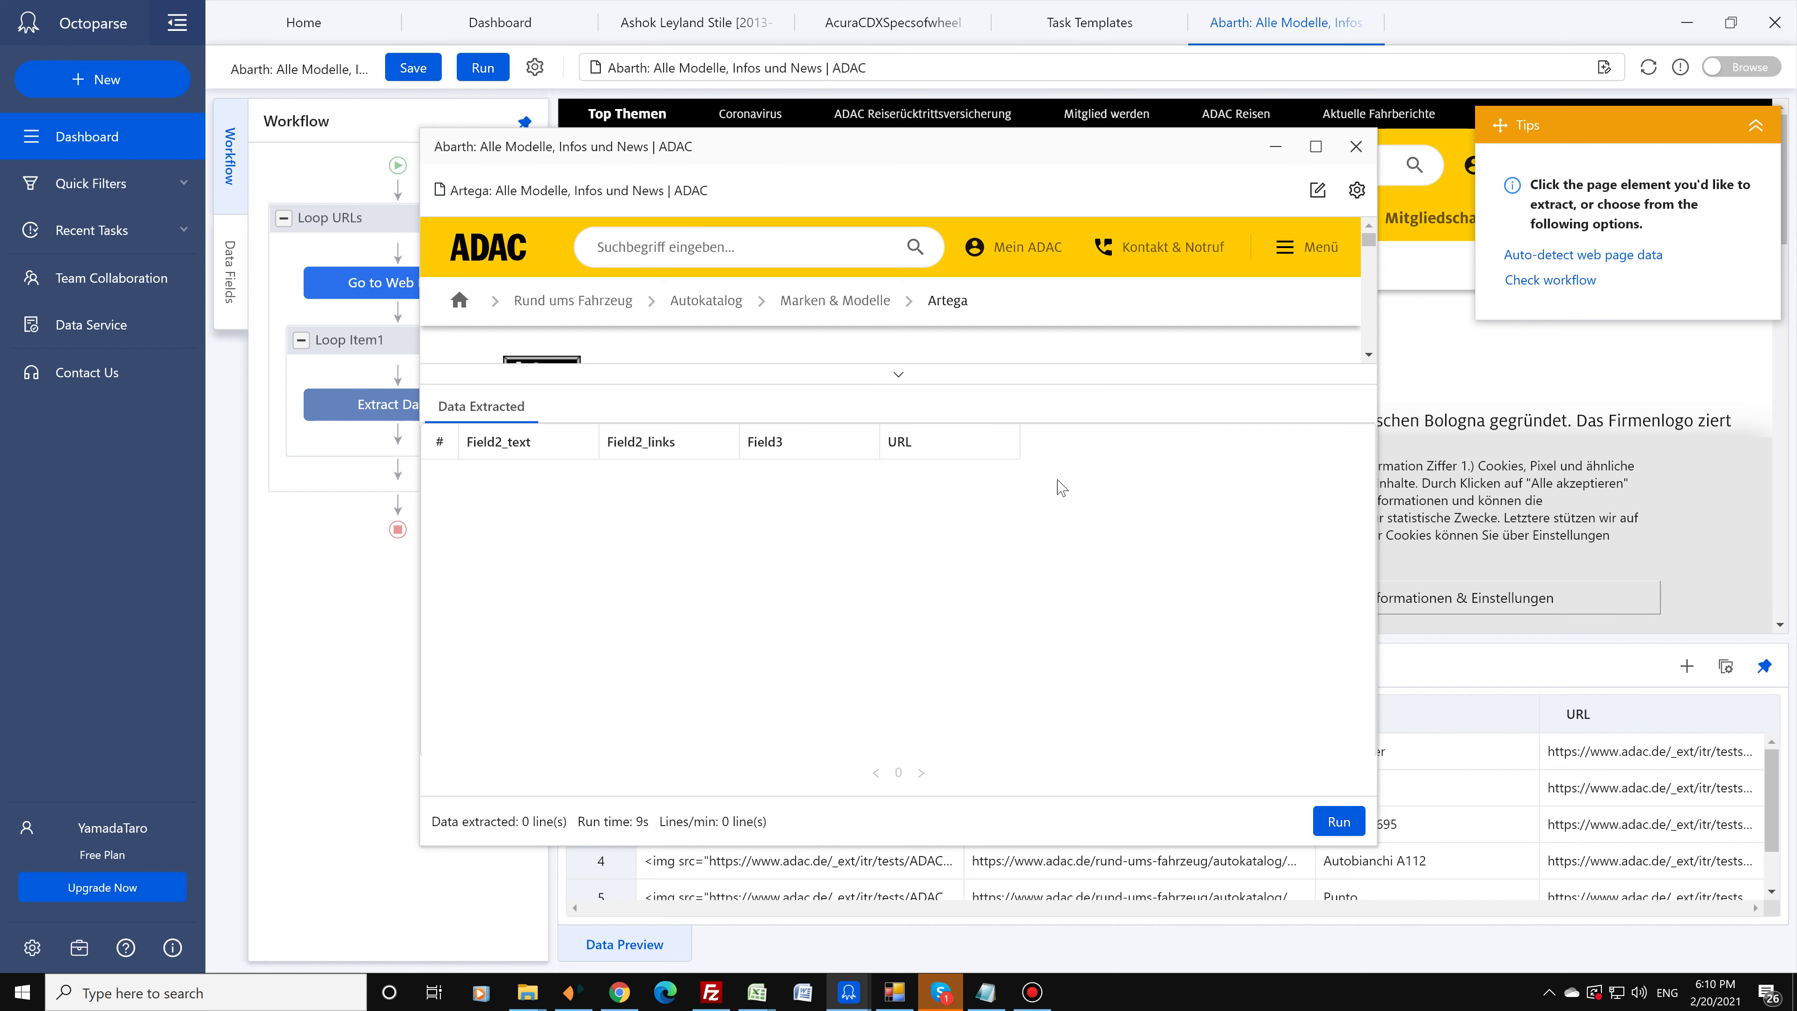
pyautogui.click(1138, 587)
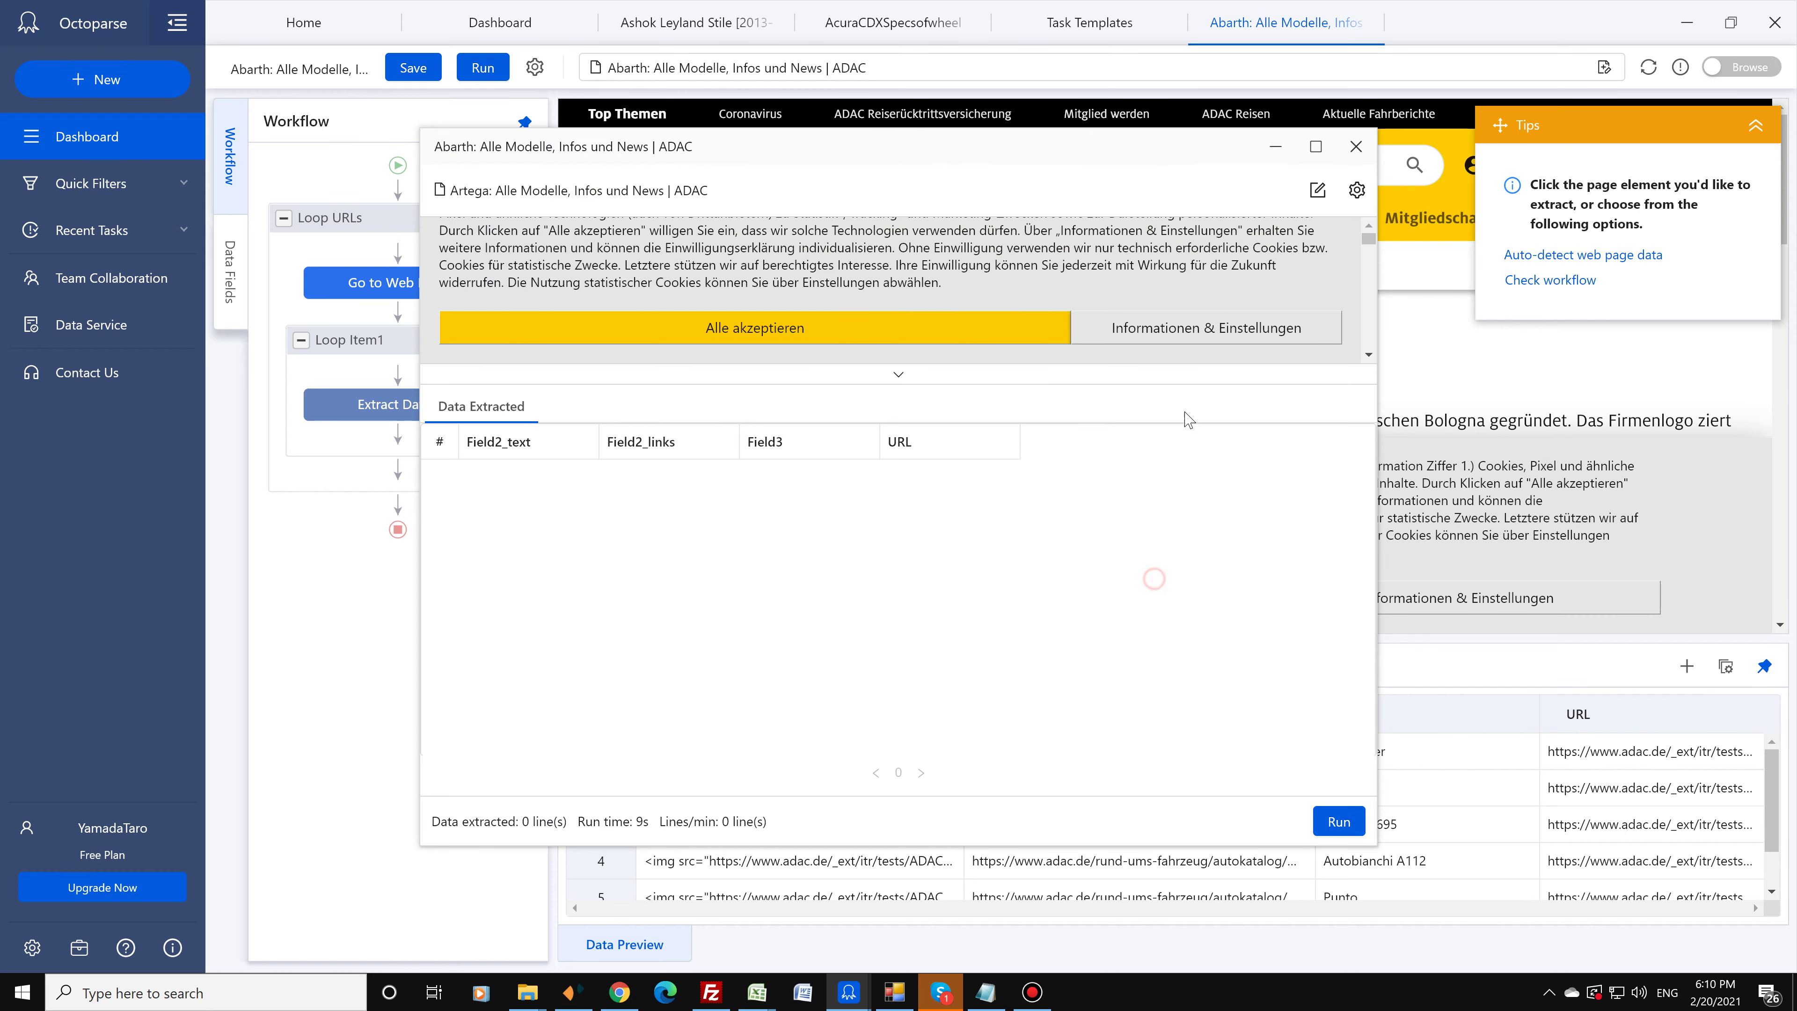
pyautogui.click(1356, 146)
pyautogui.click(1090, 525)
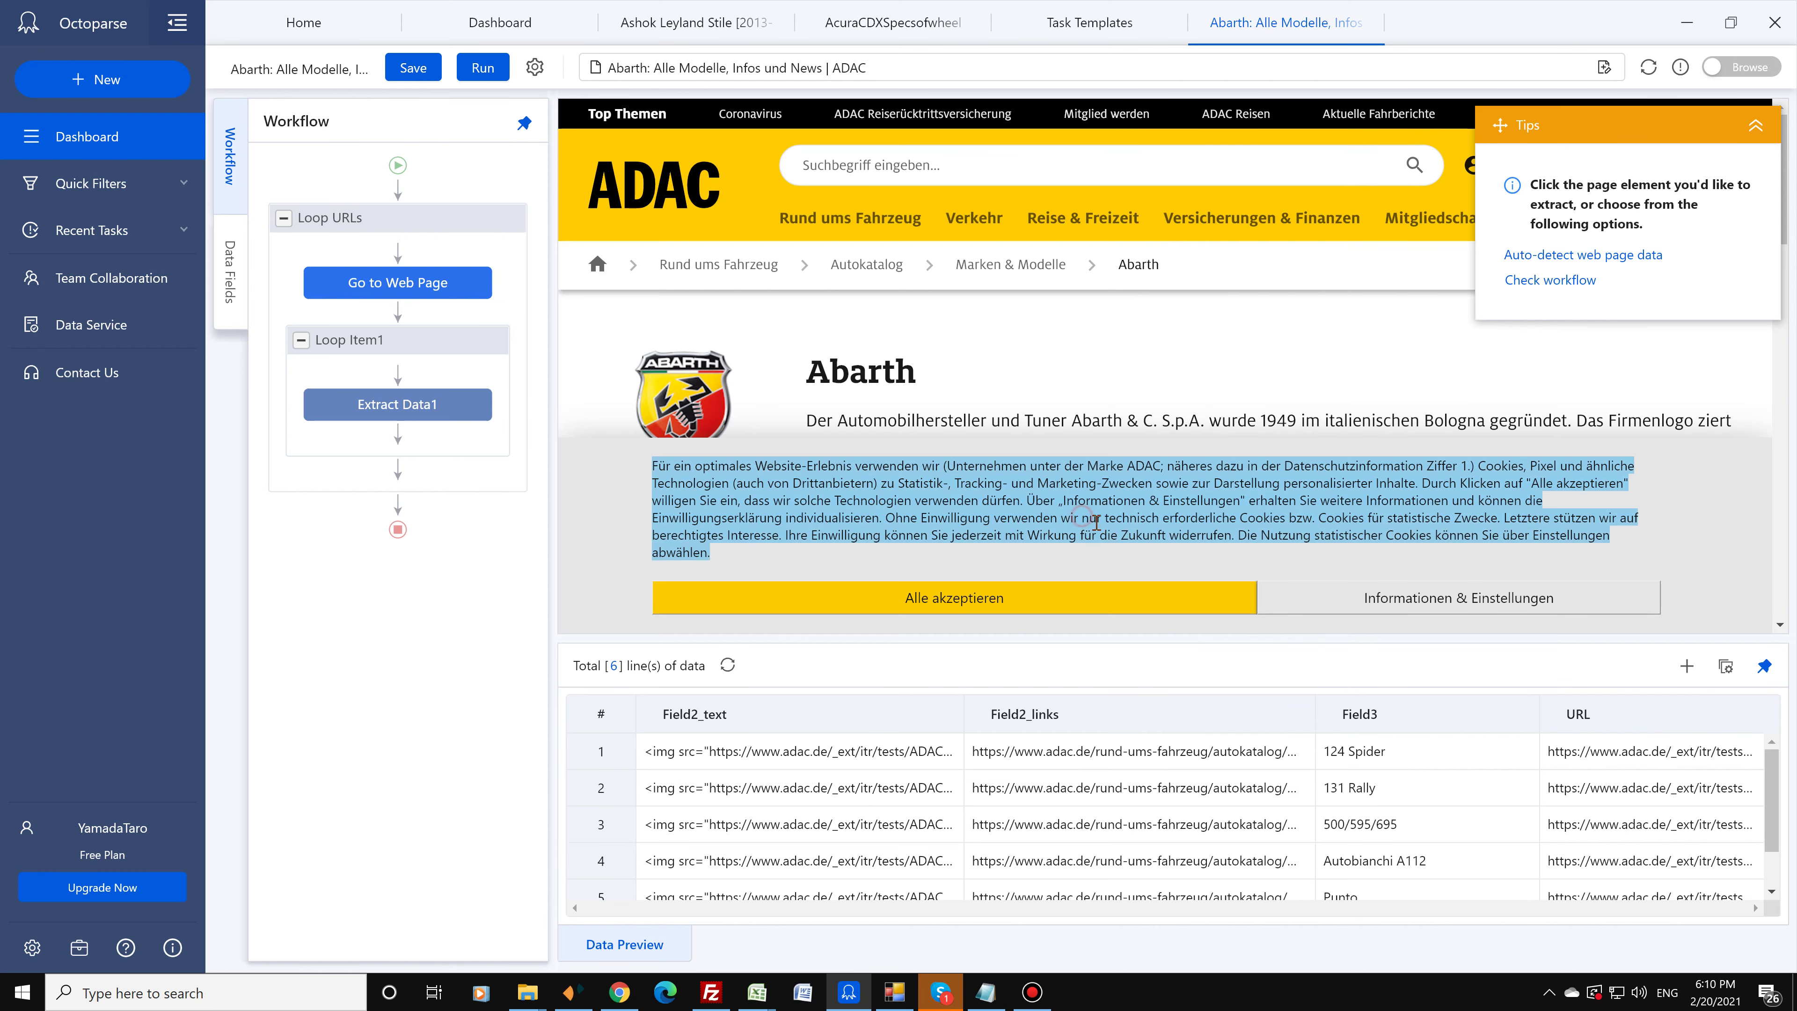
# Step: Delete Loop Item1 together with its data extraction from the workflow
pyautogui.click(508, 425)
pyautogui.press('Delete')
# Step: Select all the model names under Baureihen, starting with 124 Spider and 131 Rally, and extract their text
pyautogui.scroll(-3, 819, 440)
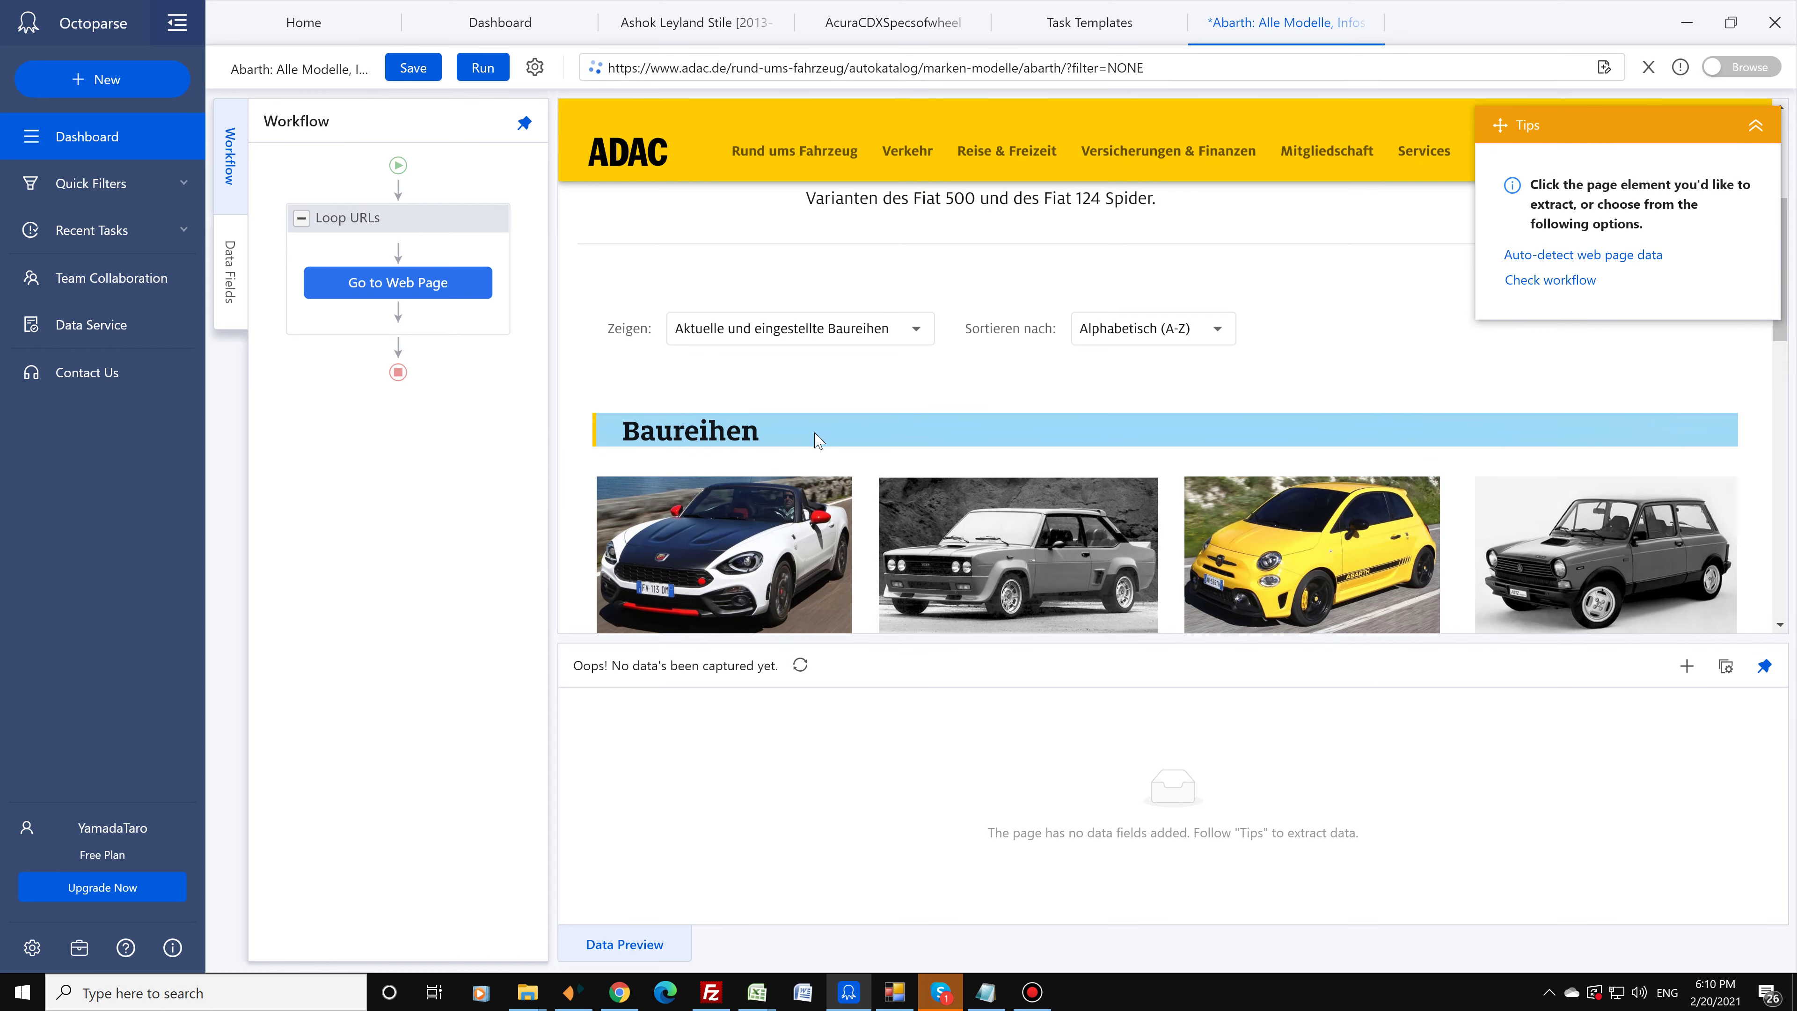
pyautogui.scroll(-3, 819, 441)
pyautogui.click(796, 354)
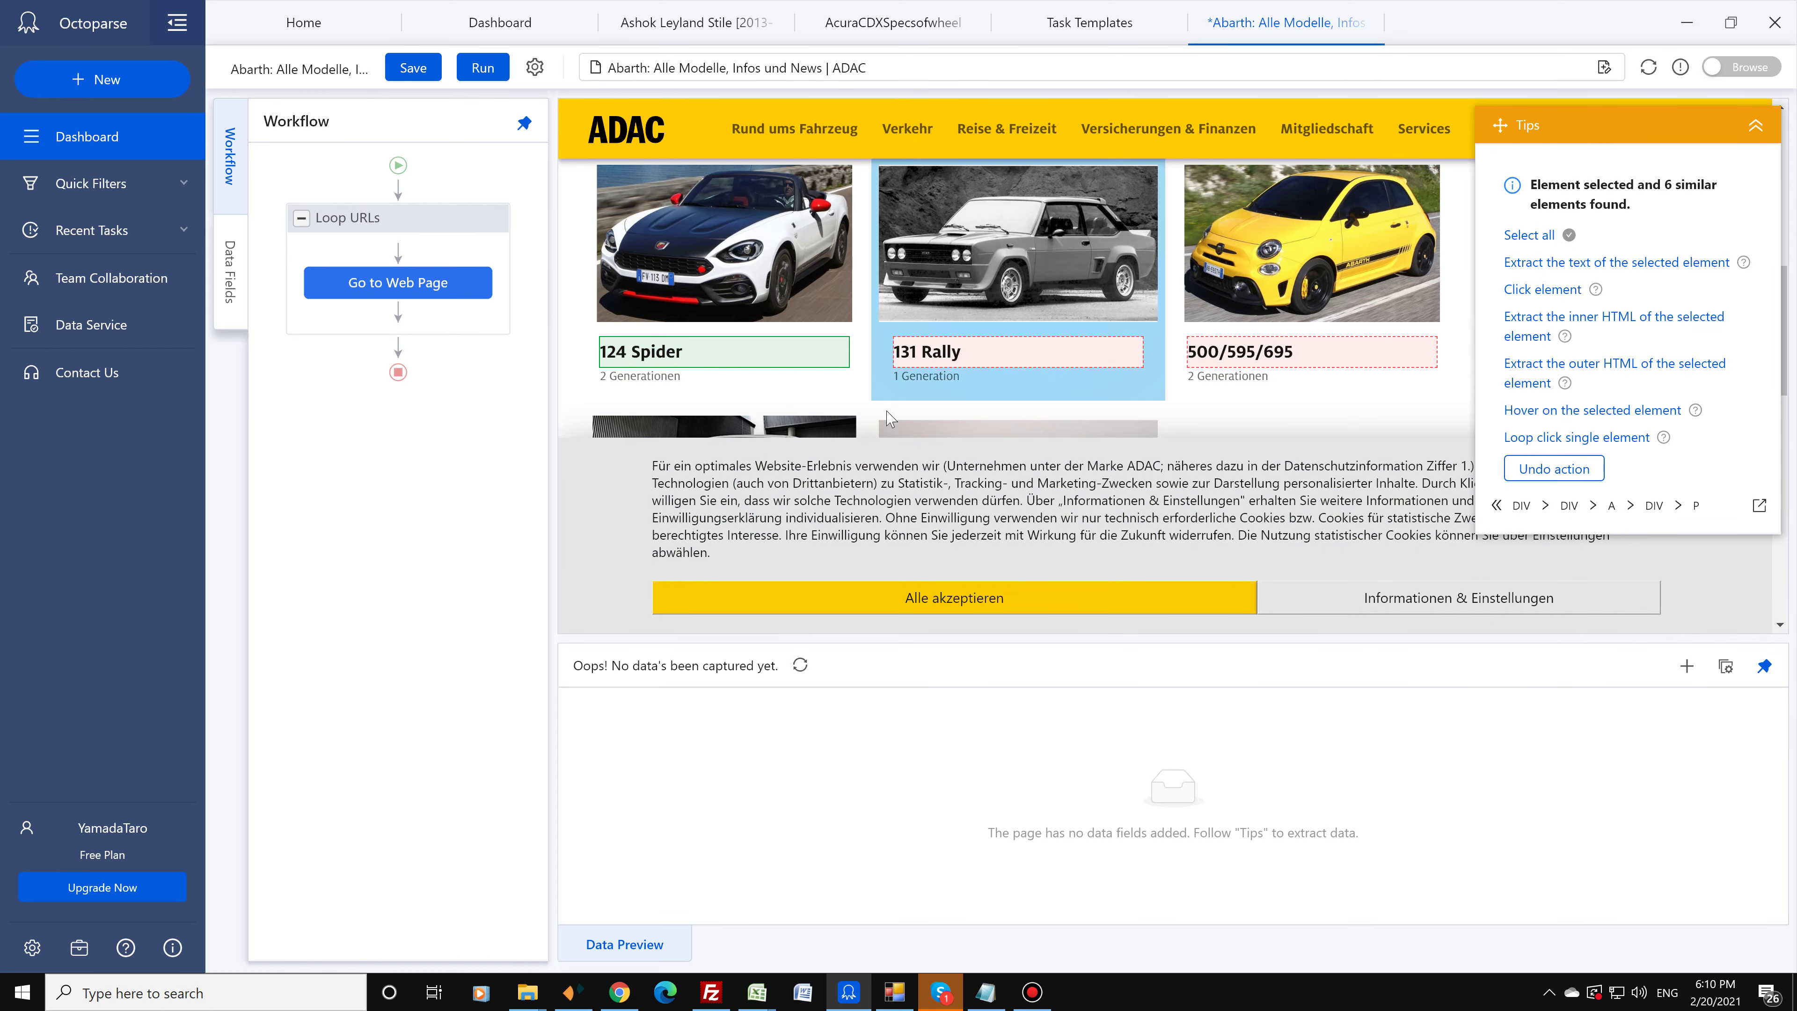
pyautogui.click(1070, 348)
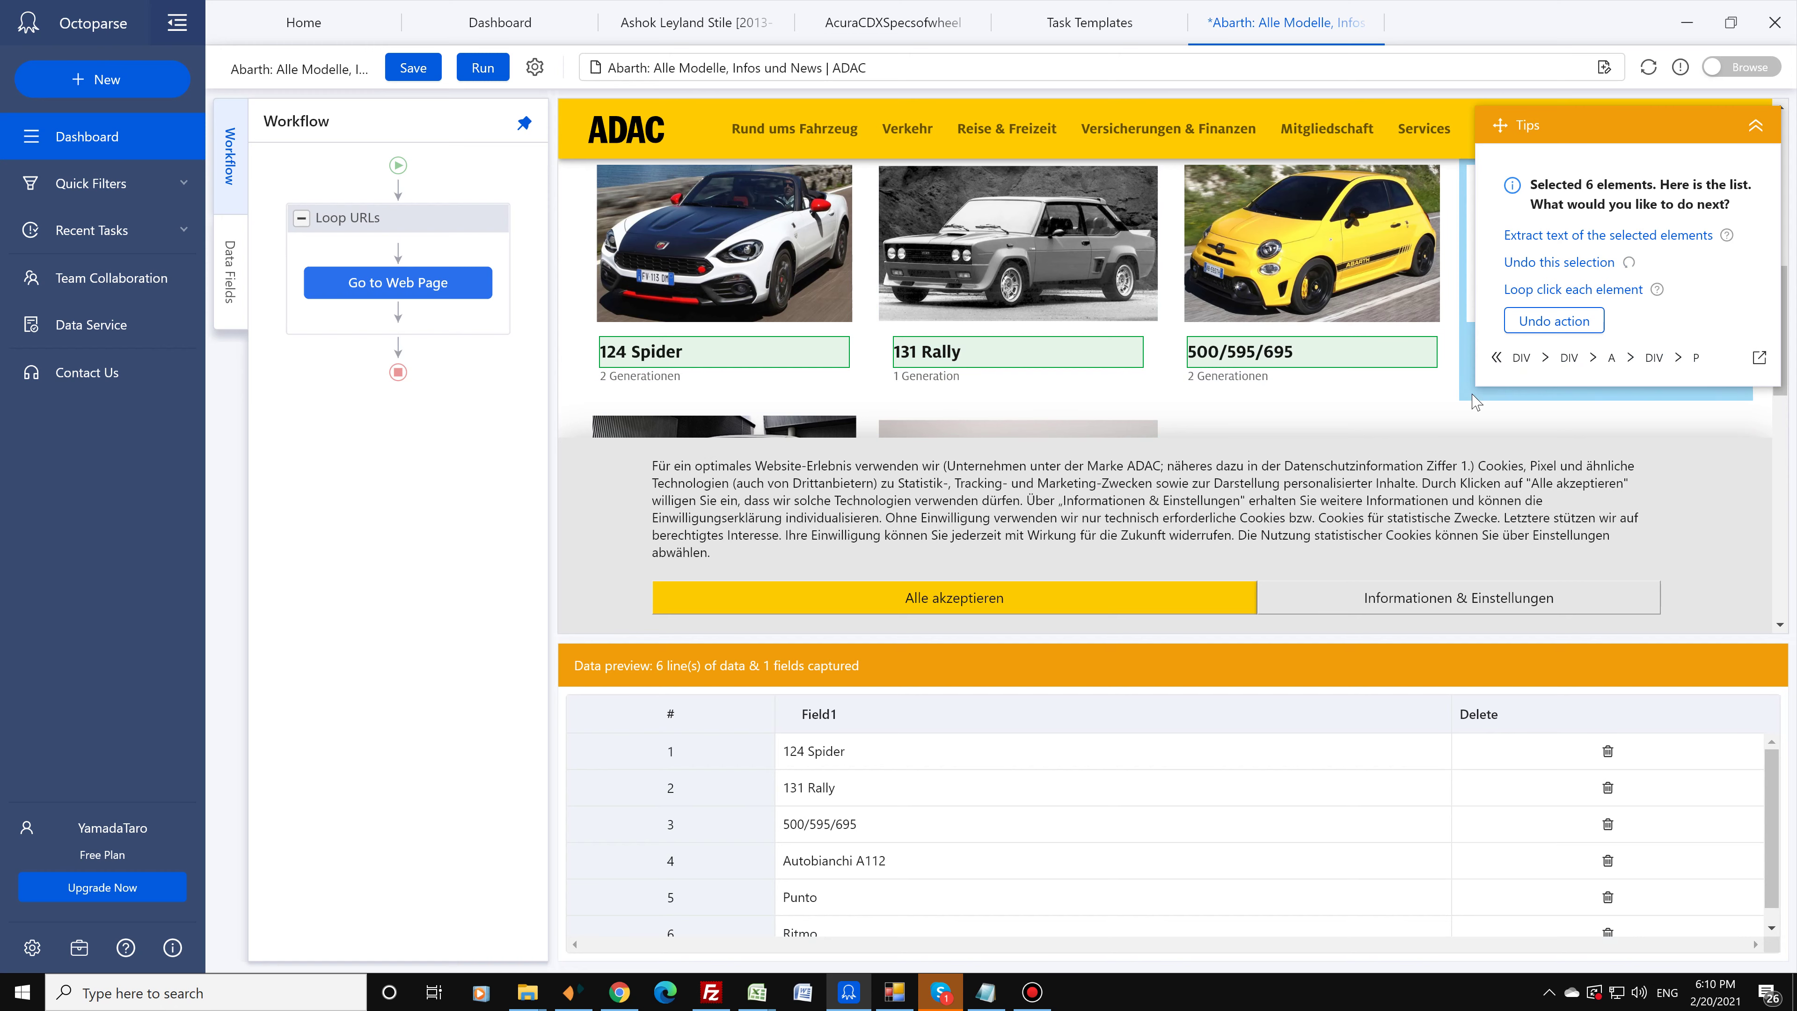
pyautogui.click(1592, 236)
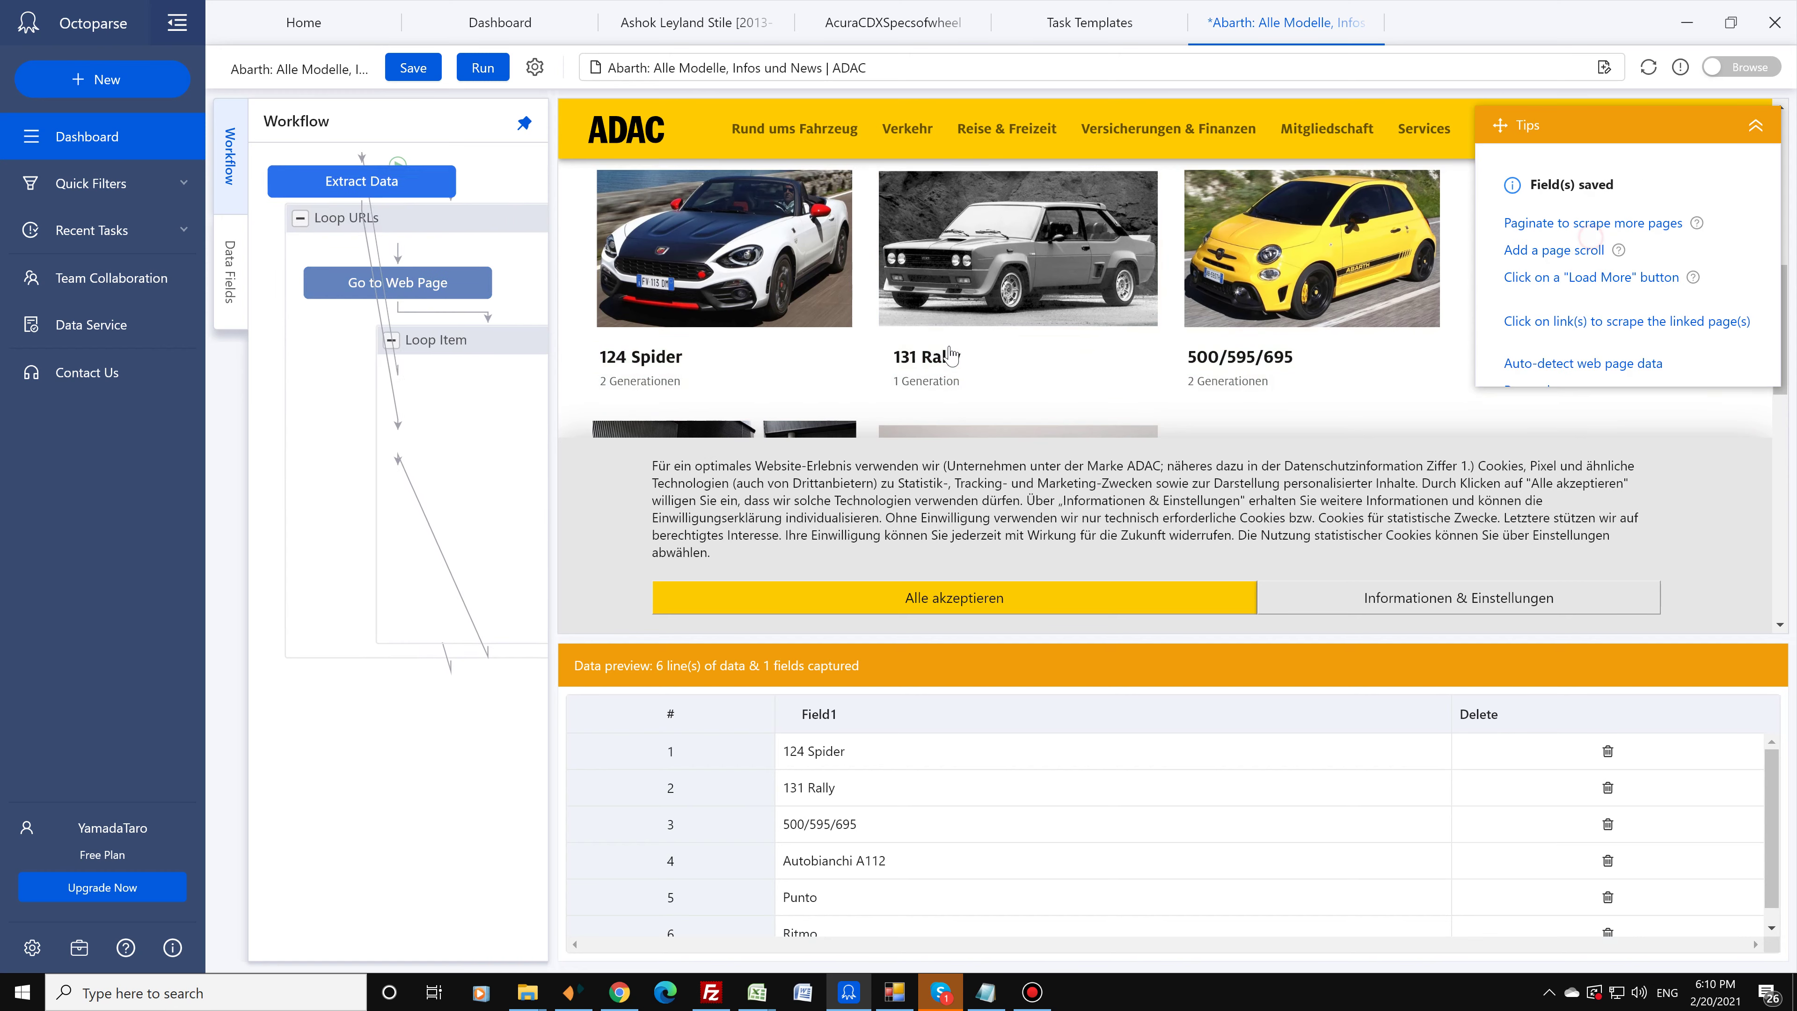
# Step: Extract the image URLs of all the models, and both the text and URL of their card links
pyautogui.click(844, 320)
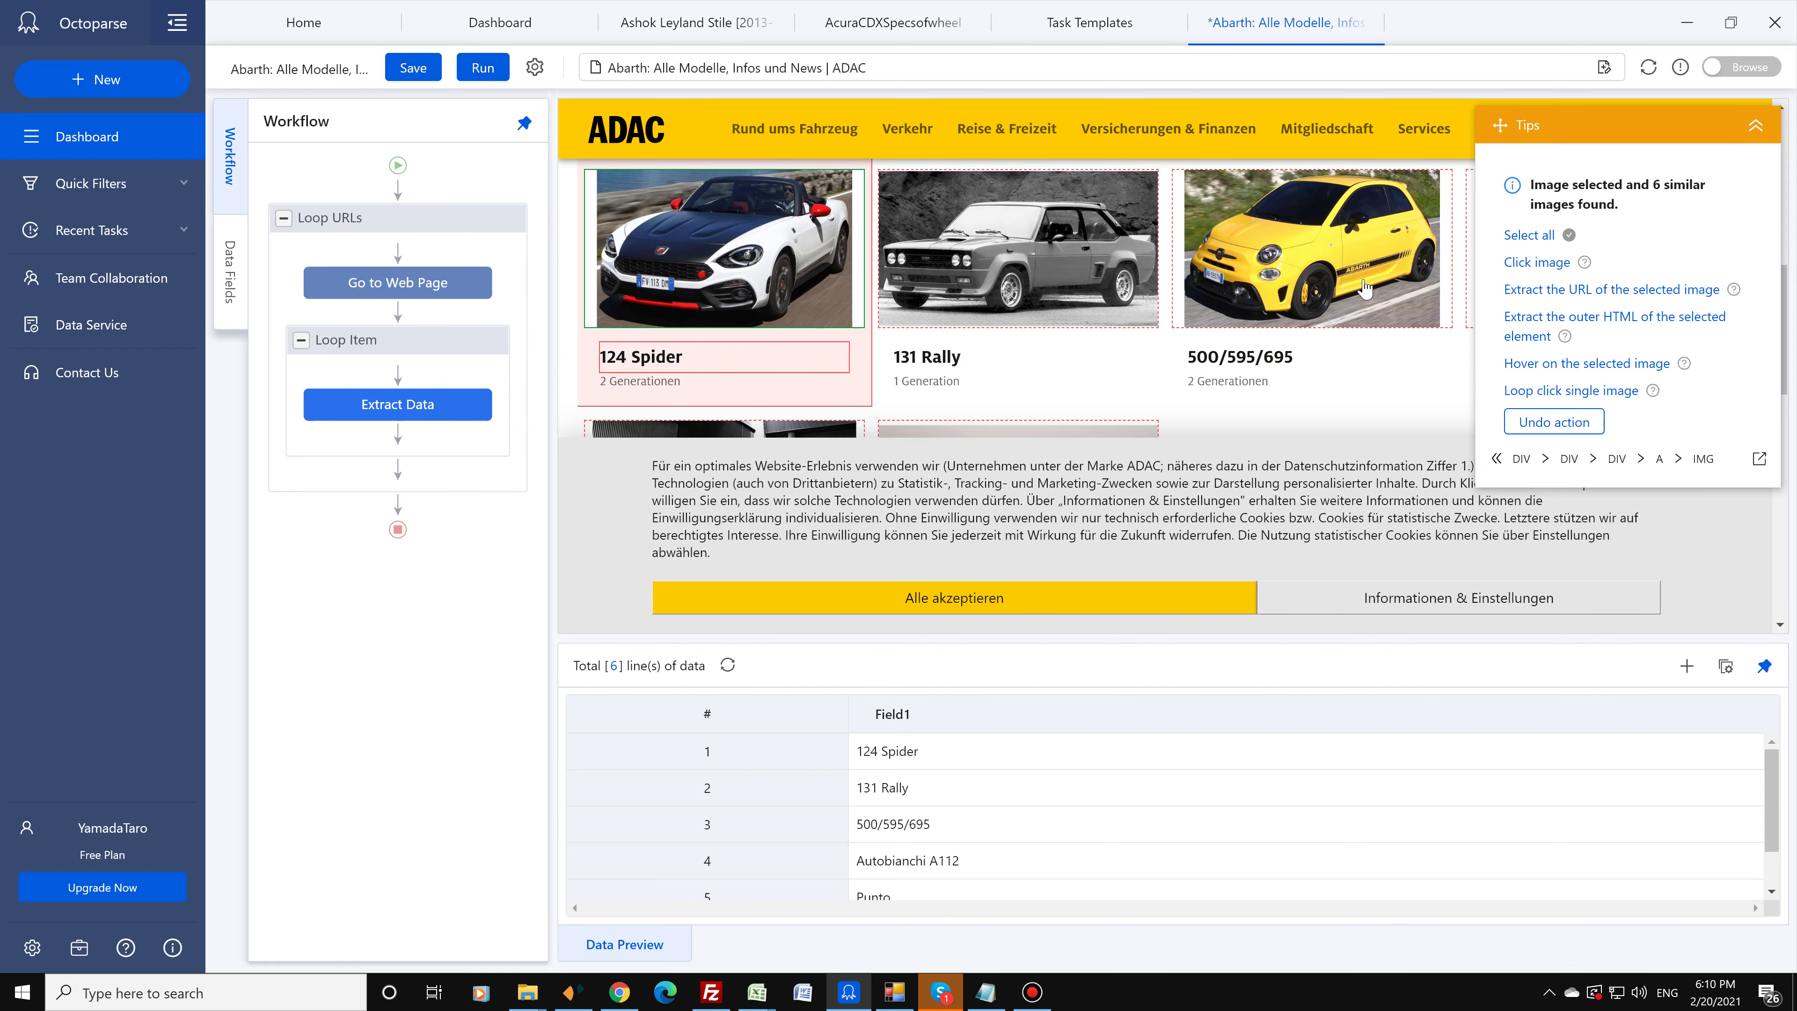
pyautogui.click(1529, 234)
pyautogui.click(1571, 236)
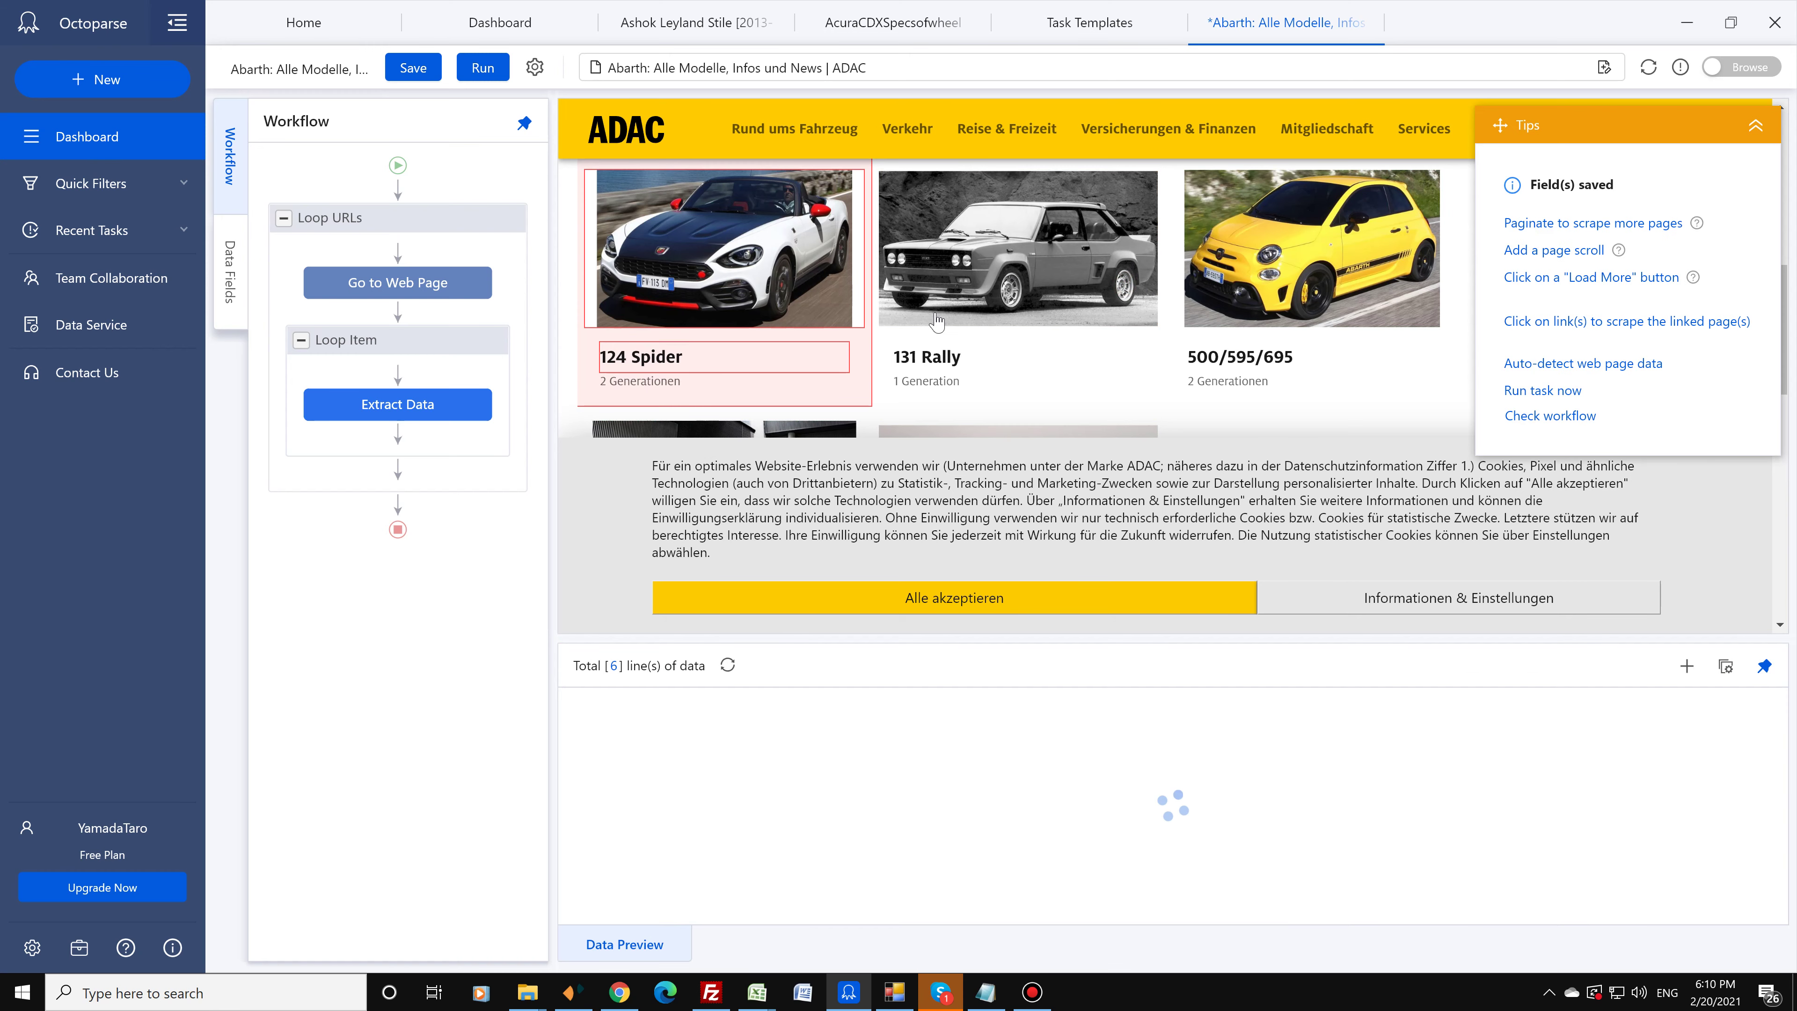
pyautogui.click(860, 358)
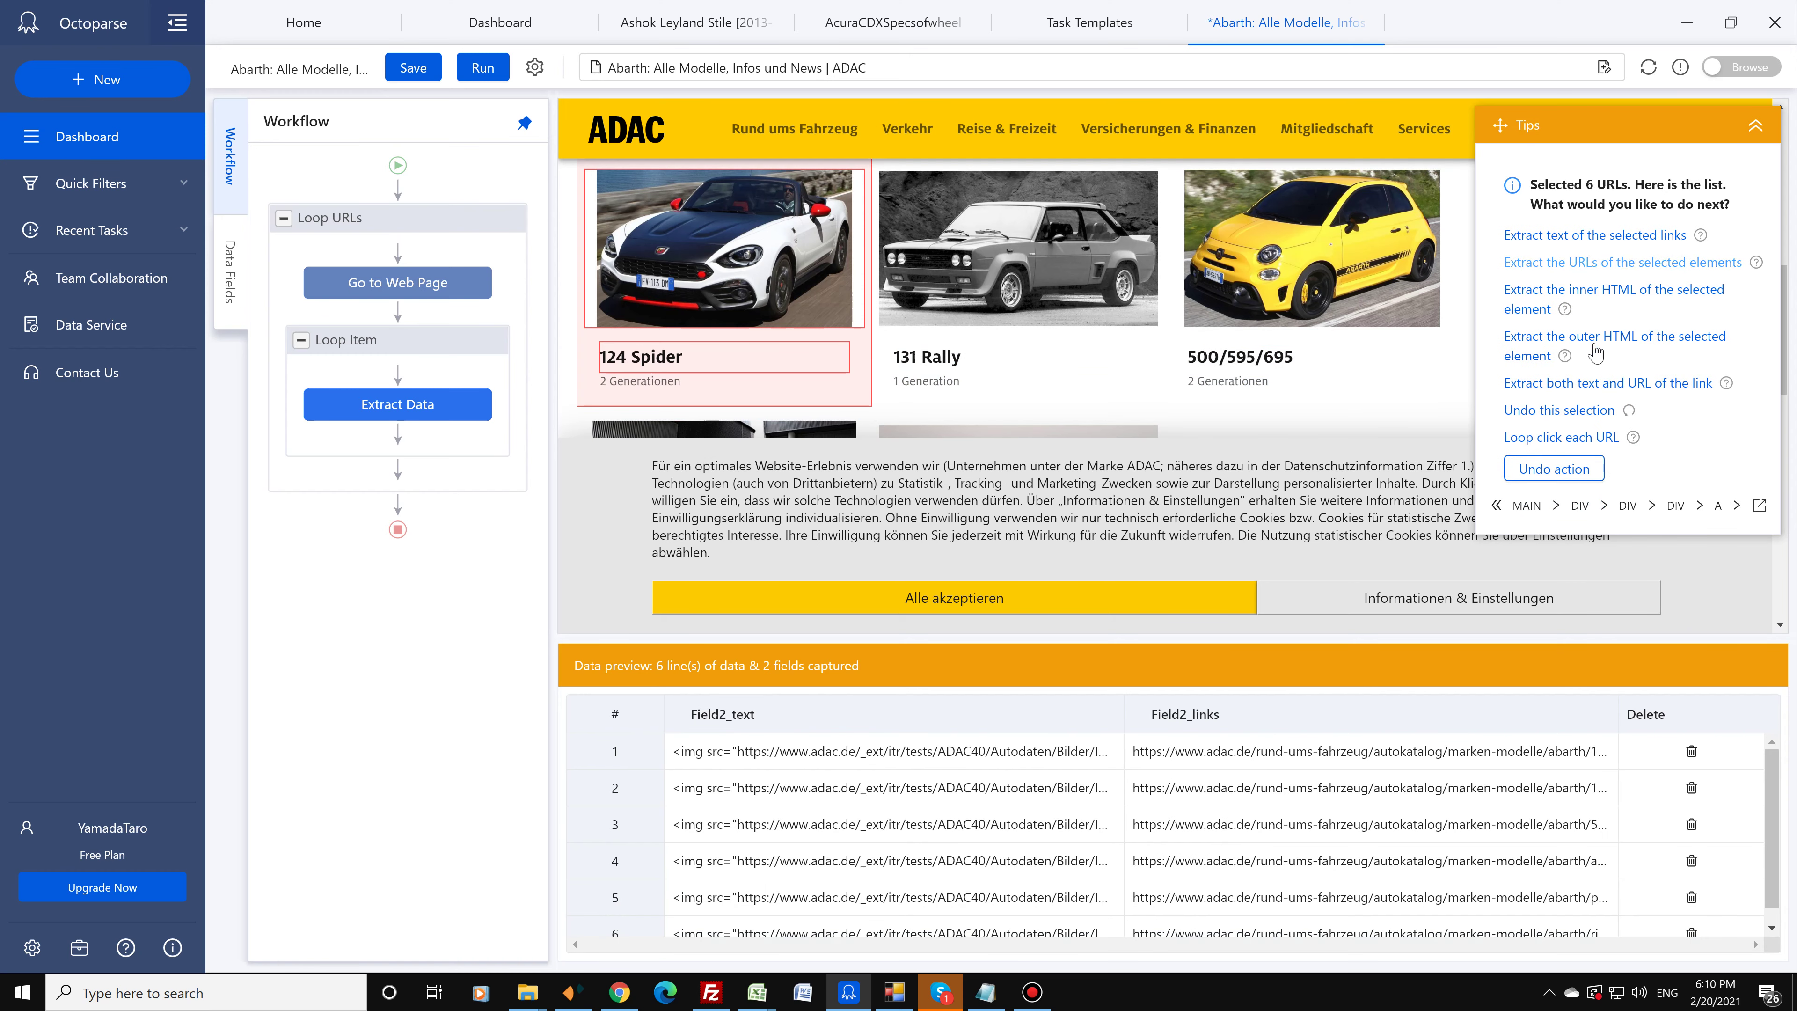
pyautogui.click(1594, 386)
# Step: Start a run of the task with the rebuilt extraction loop, and stop the run
pyautogui.click(483, 67)
pyautogui.click(774, 374)
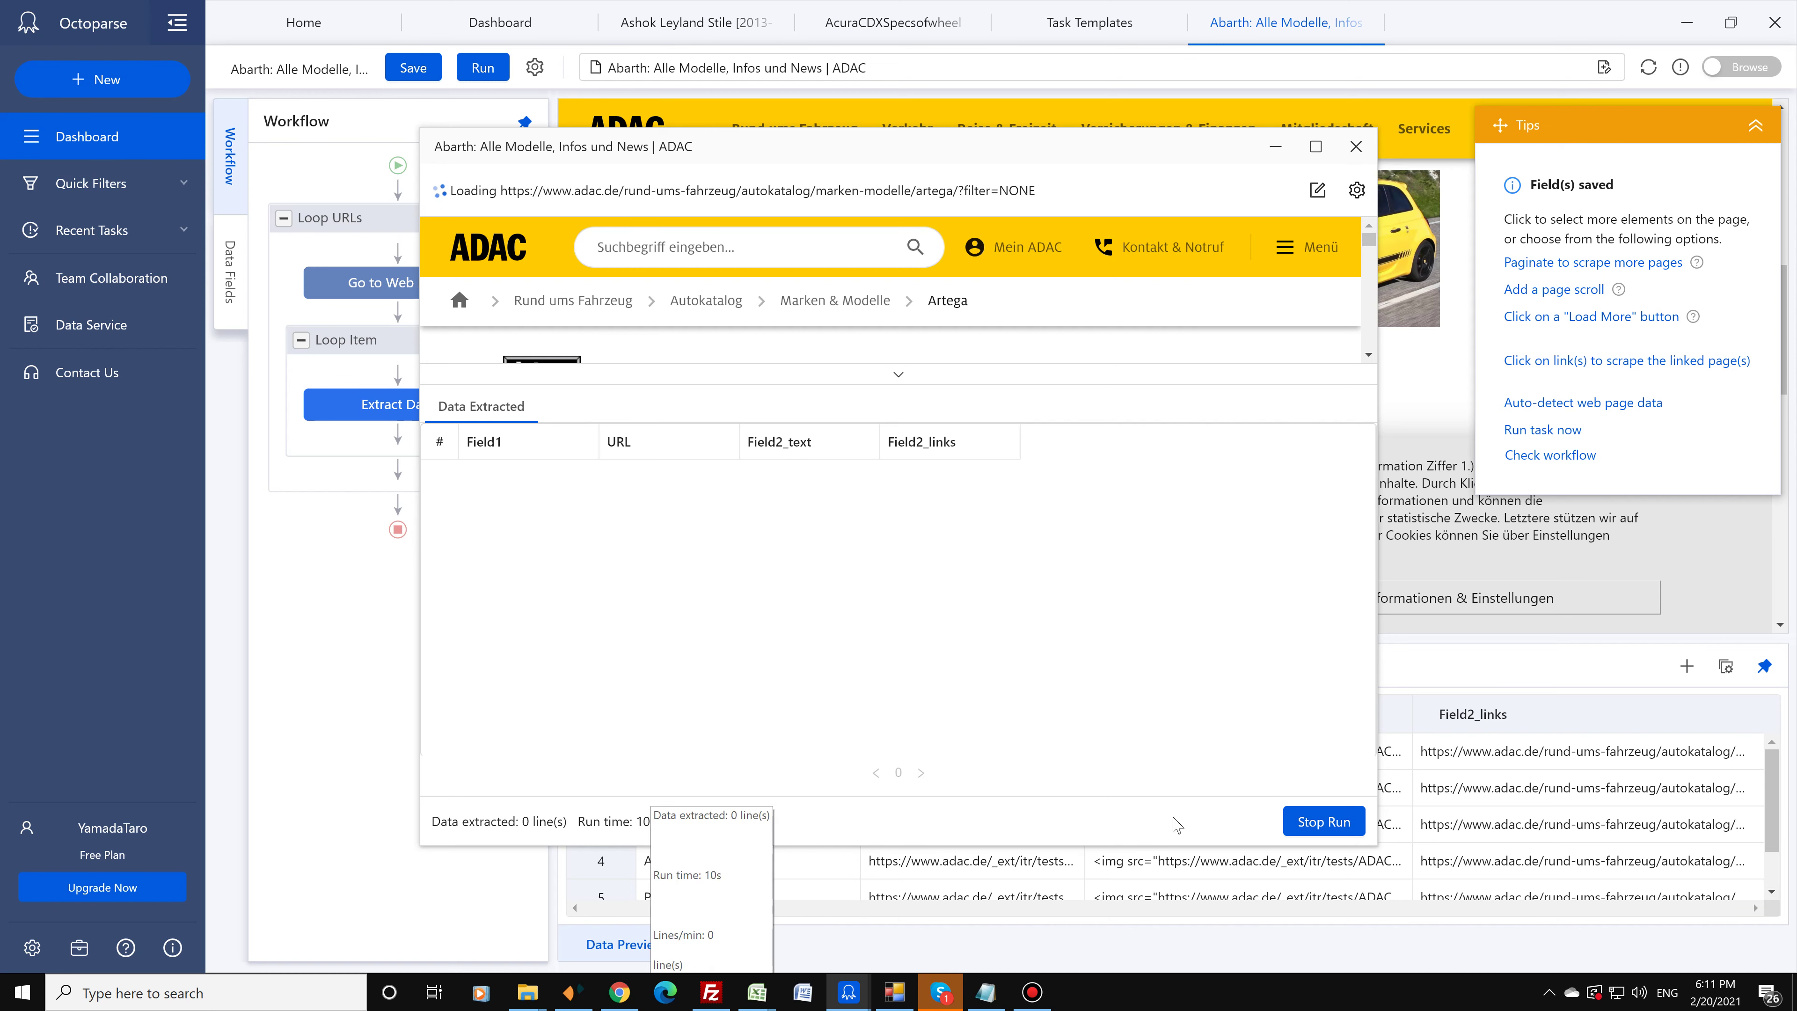
pyautogui.click(1039, 522)
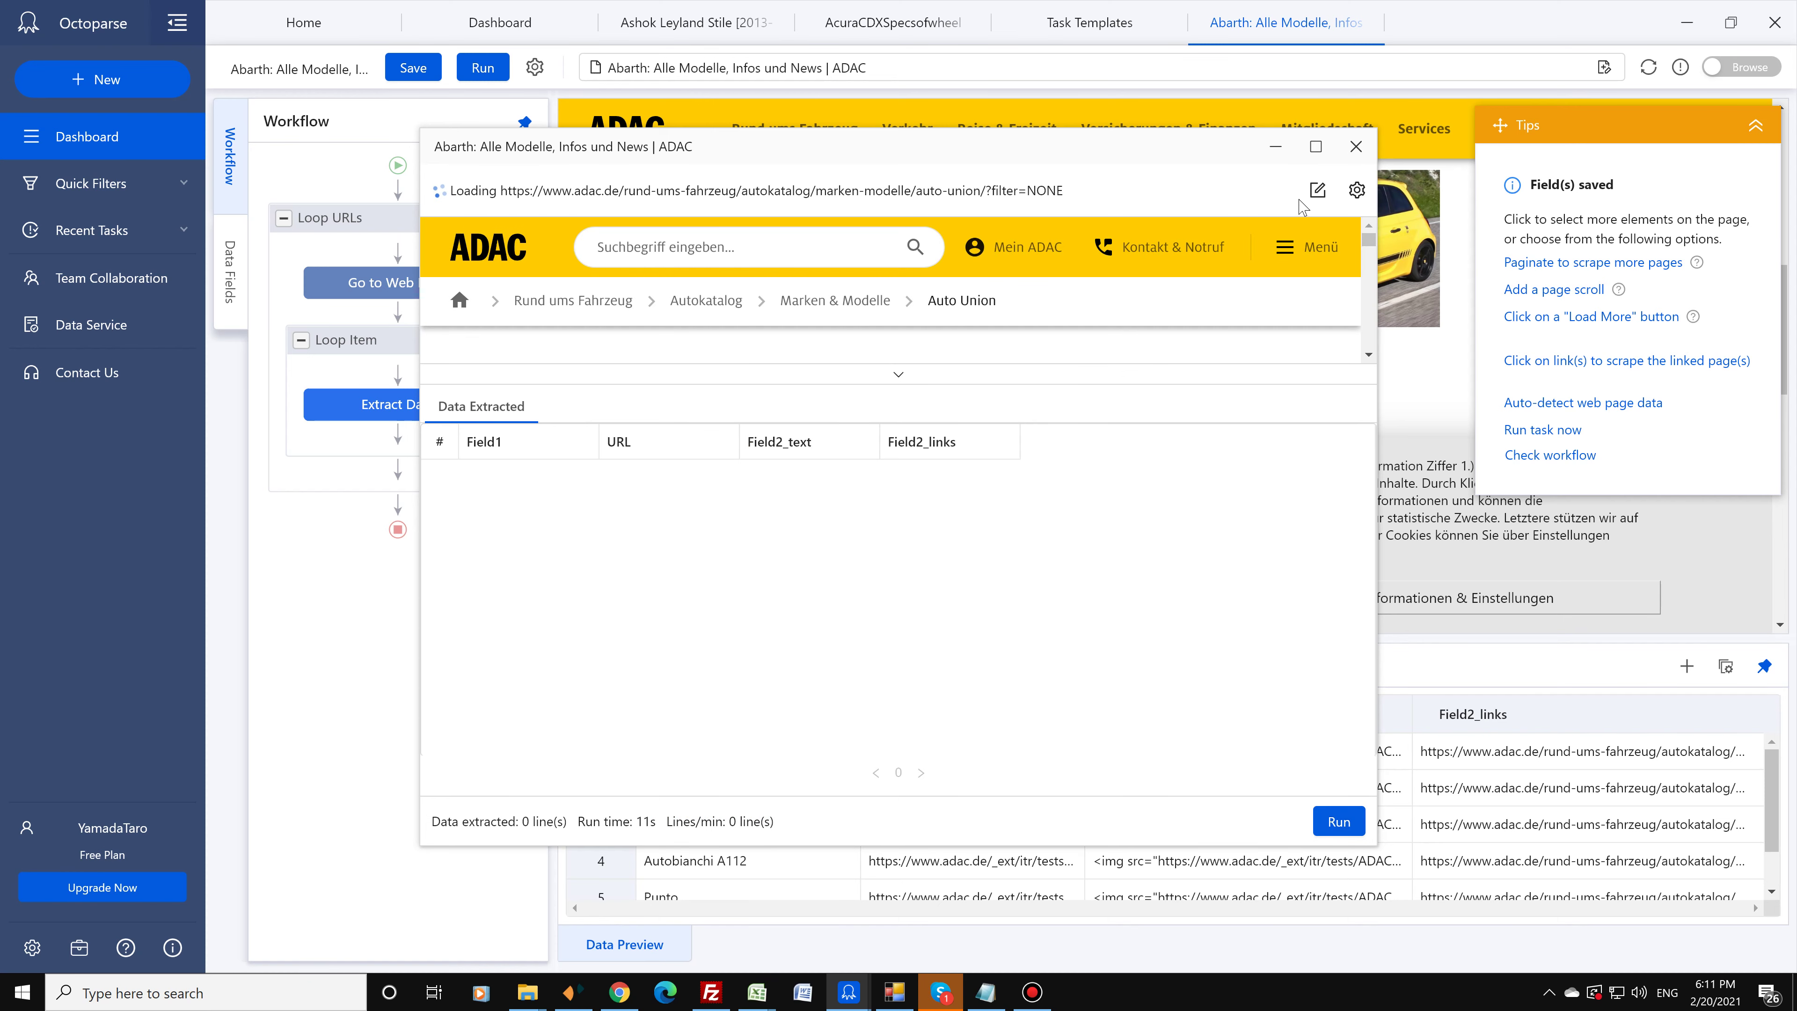
# Step: Dismiss the stopped-run notice and close the run window
pyautogui.click(1164, 580)
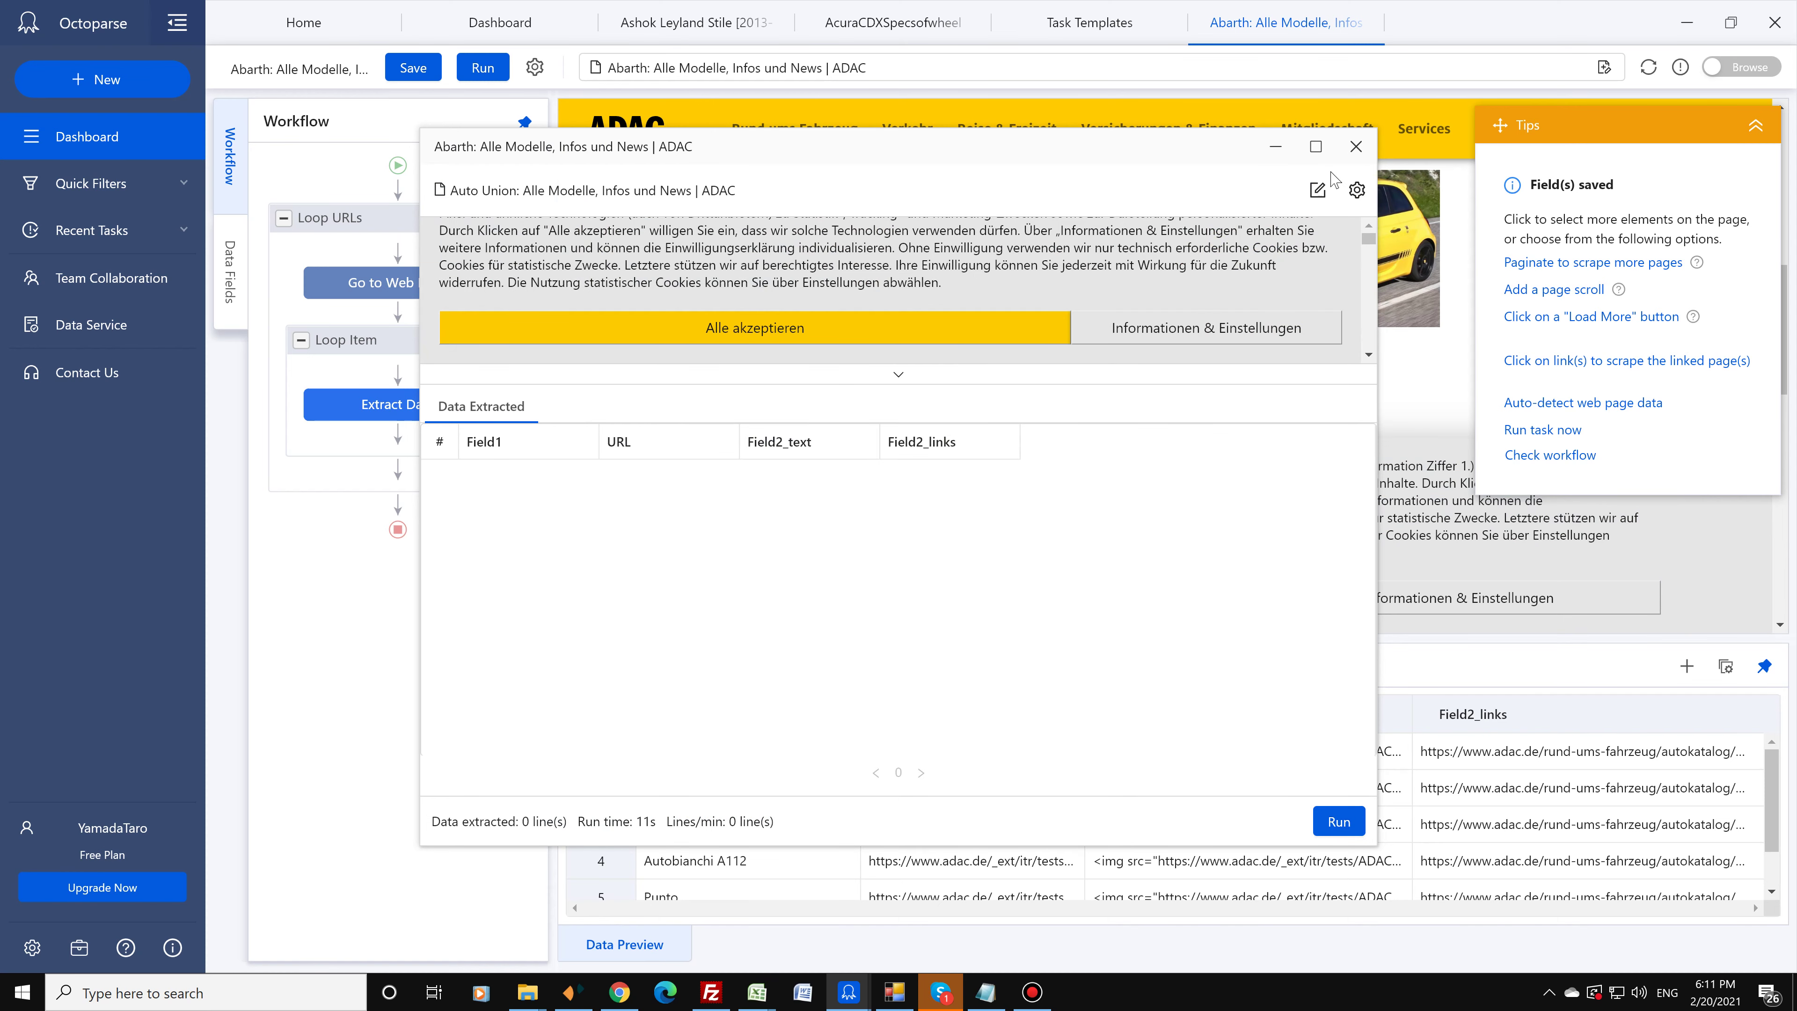
pyautogui.click(1356, 146)
pyautogui.click(1042, 525)
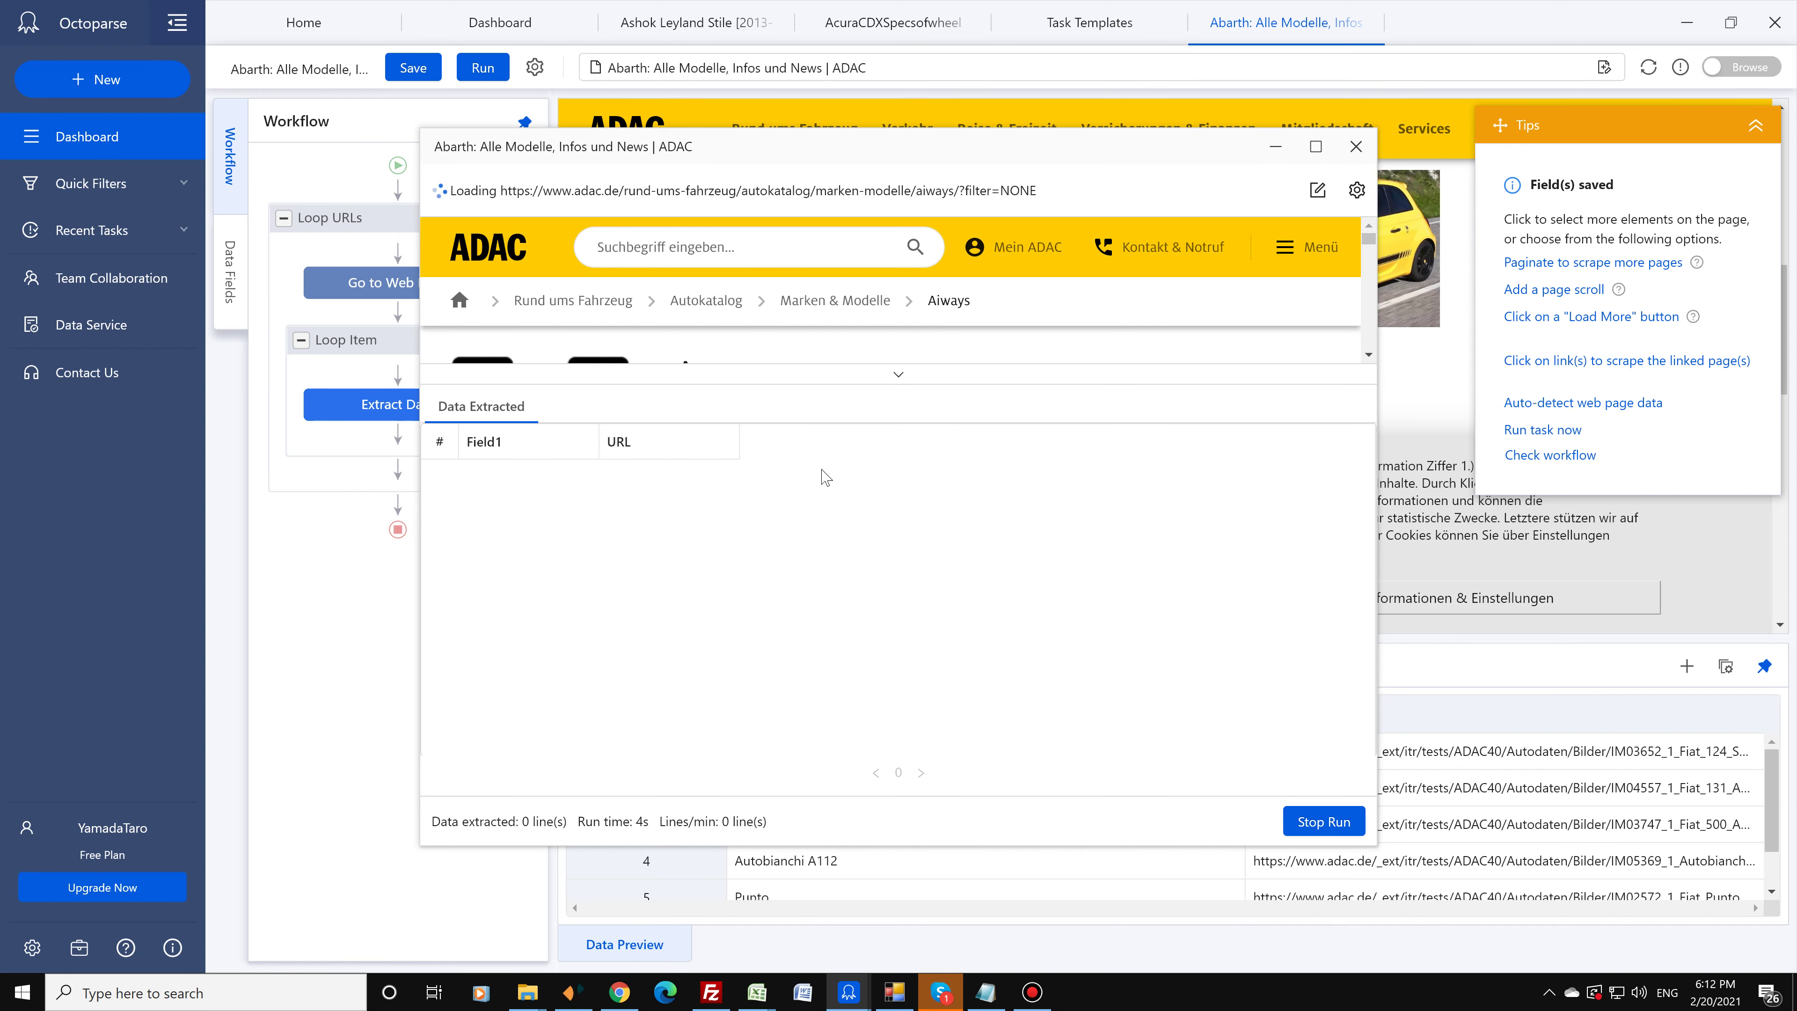
# Step: Stop the run that extracts the model names and image URLs, and close its window
pyautogui.click(1325, 822)
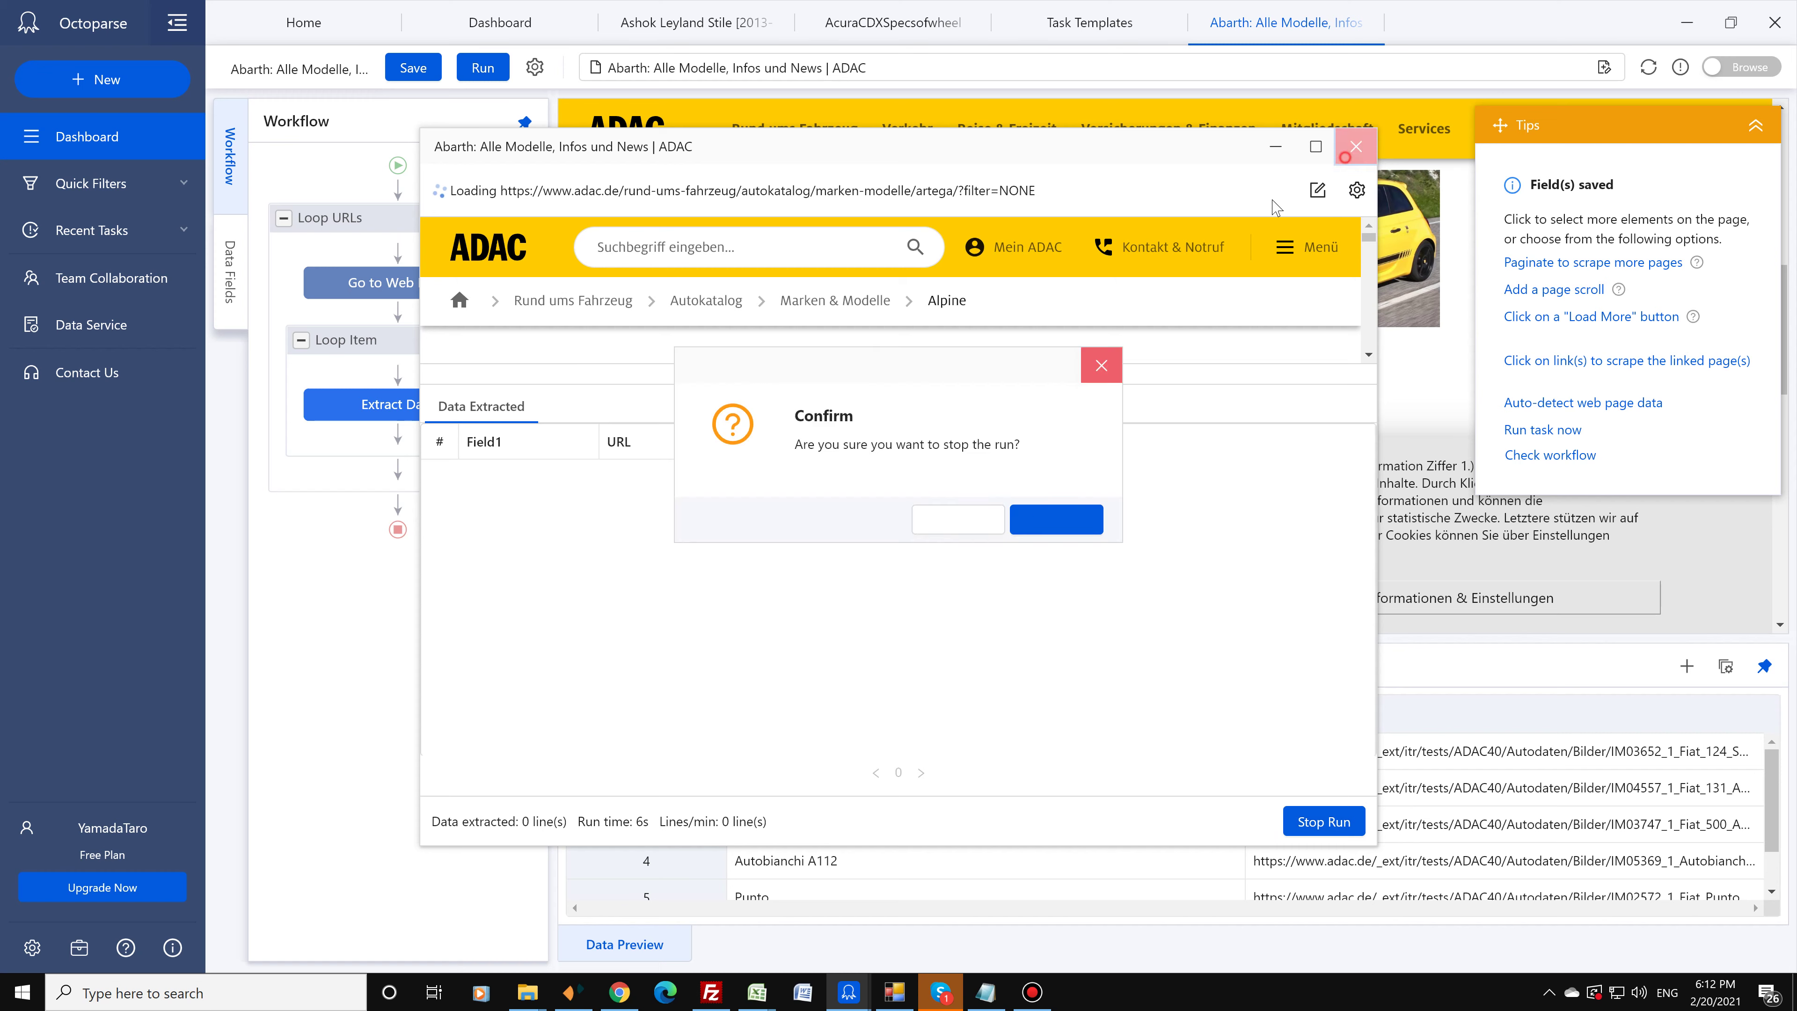
pyautogui.click(1040, 514)
pyautogui.click(1032, 511)
# Step: Change Field1 of the data extraction to capture the model page URLs instead of the names, and save the task
pyautogui.click(476, 403)
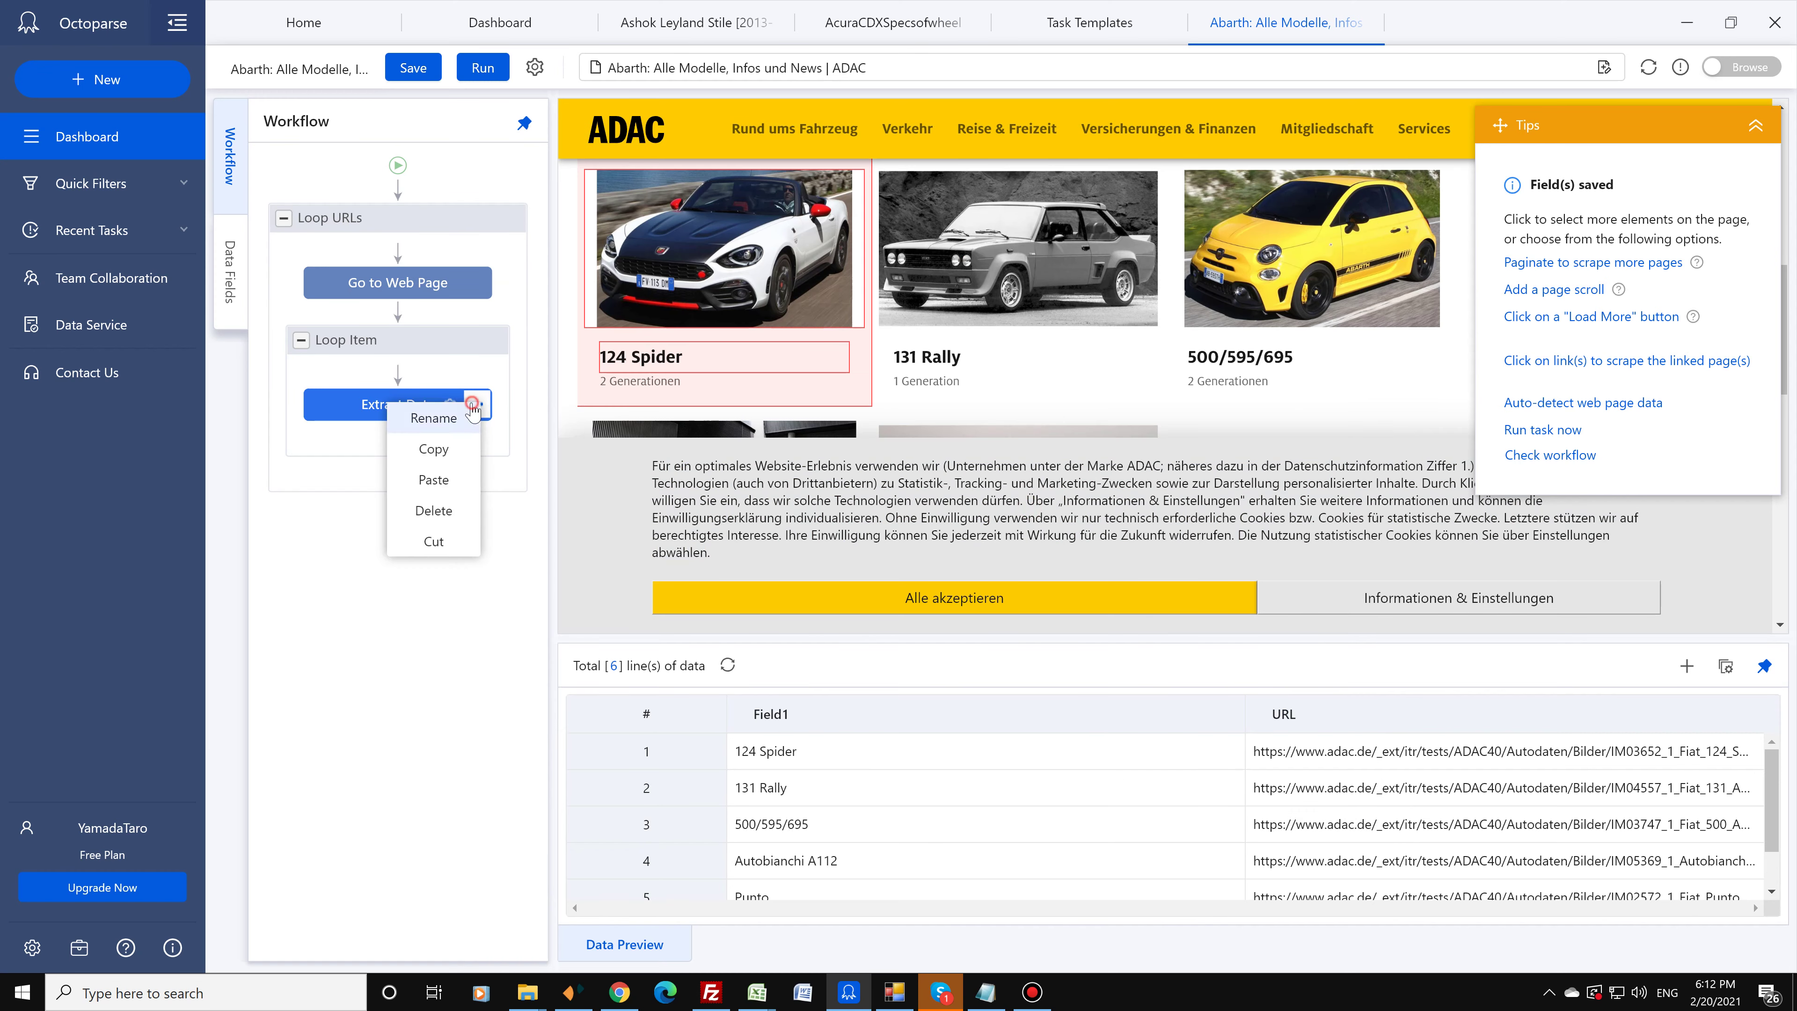
pyautogui.click(364, 417)
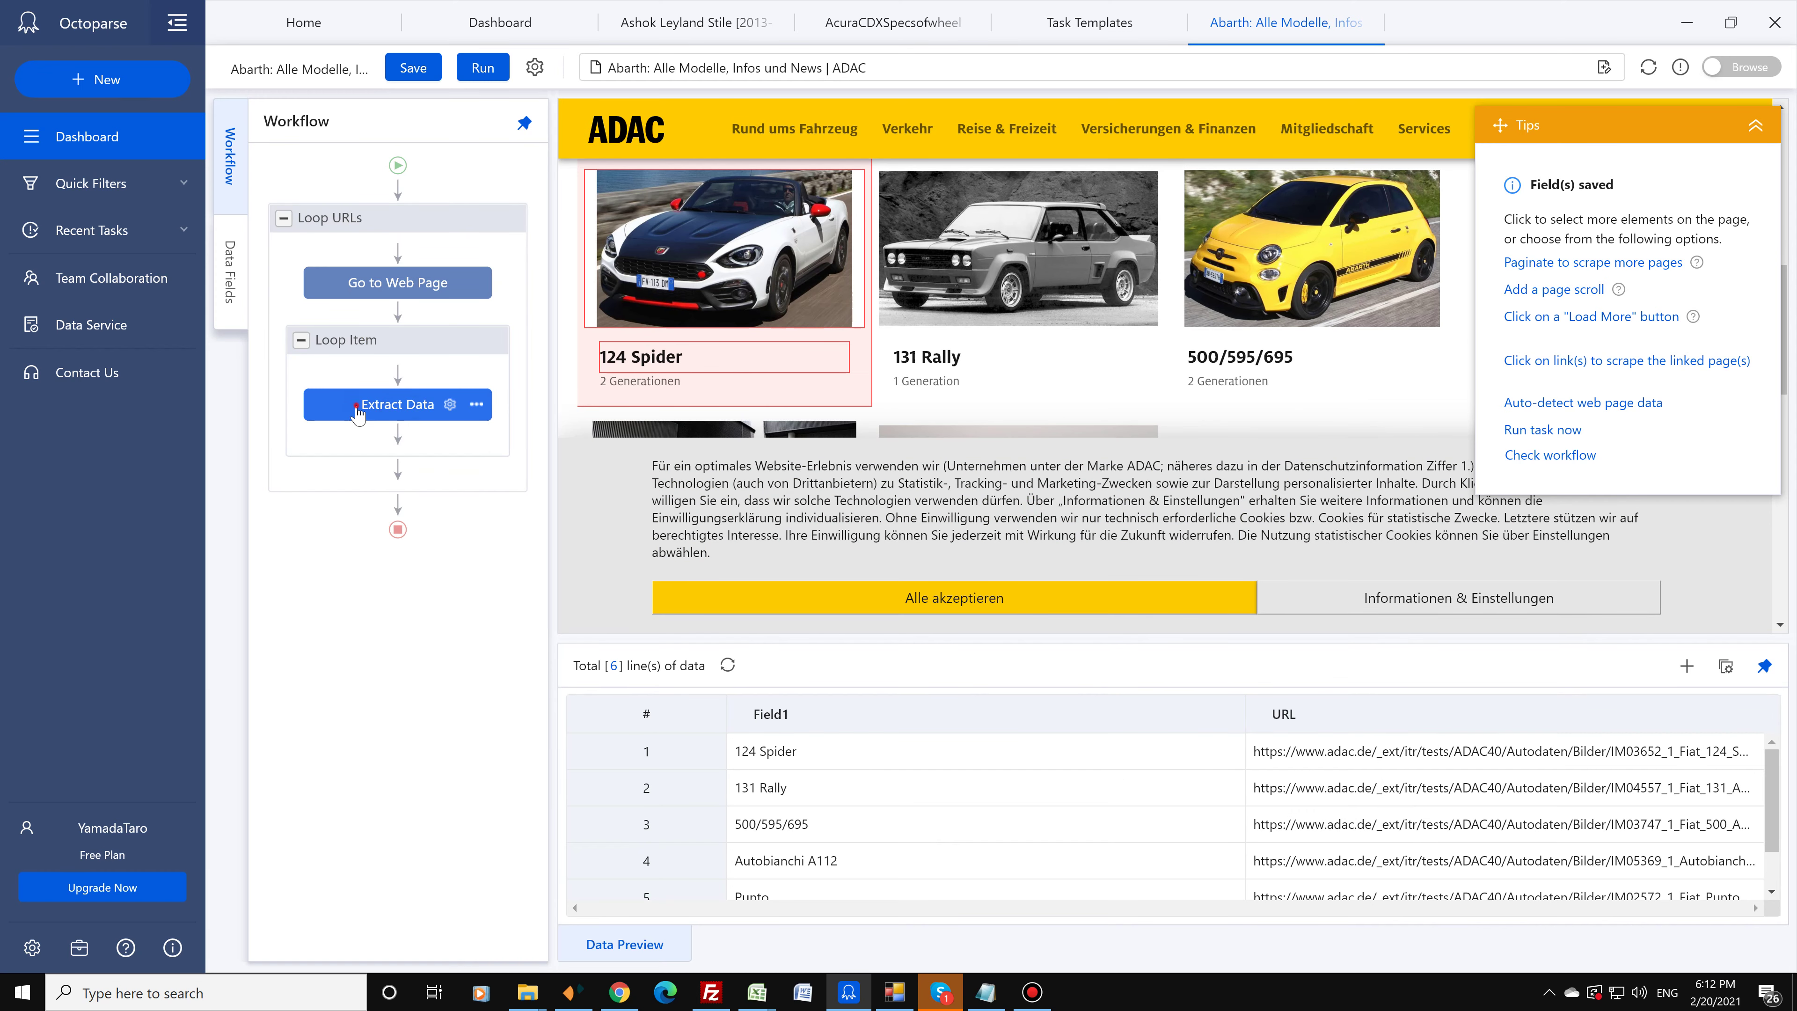
pyautogui.click(354, 405)
pyautogui.click(511, 674)
pyautogui.click(413, 67)
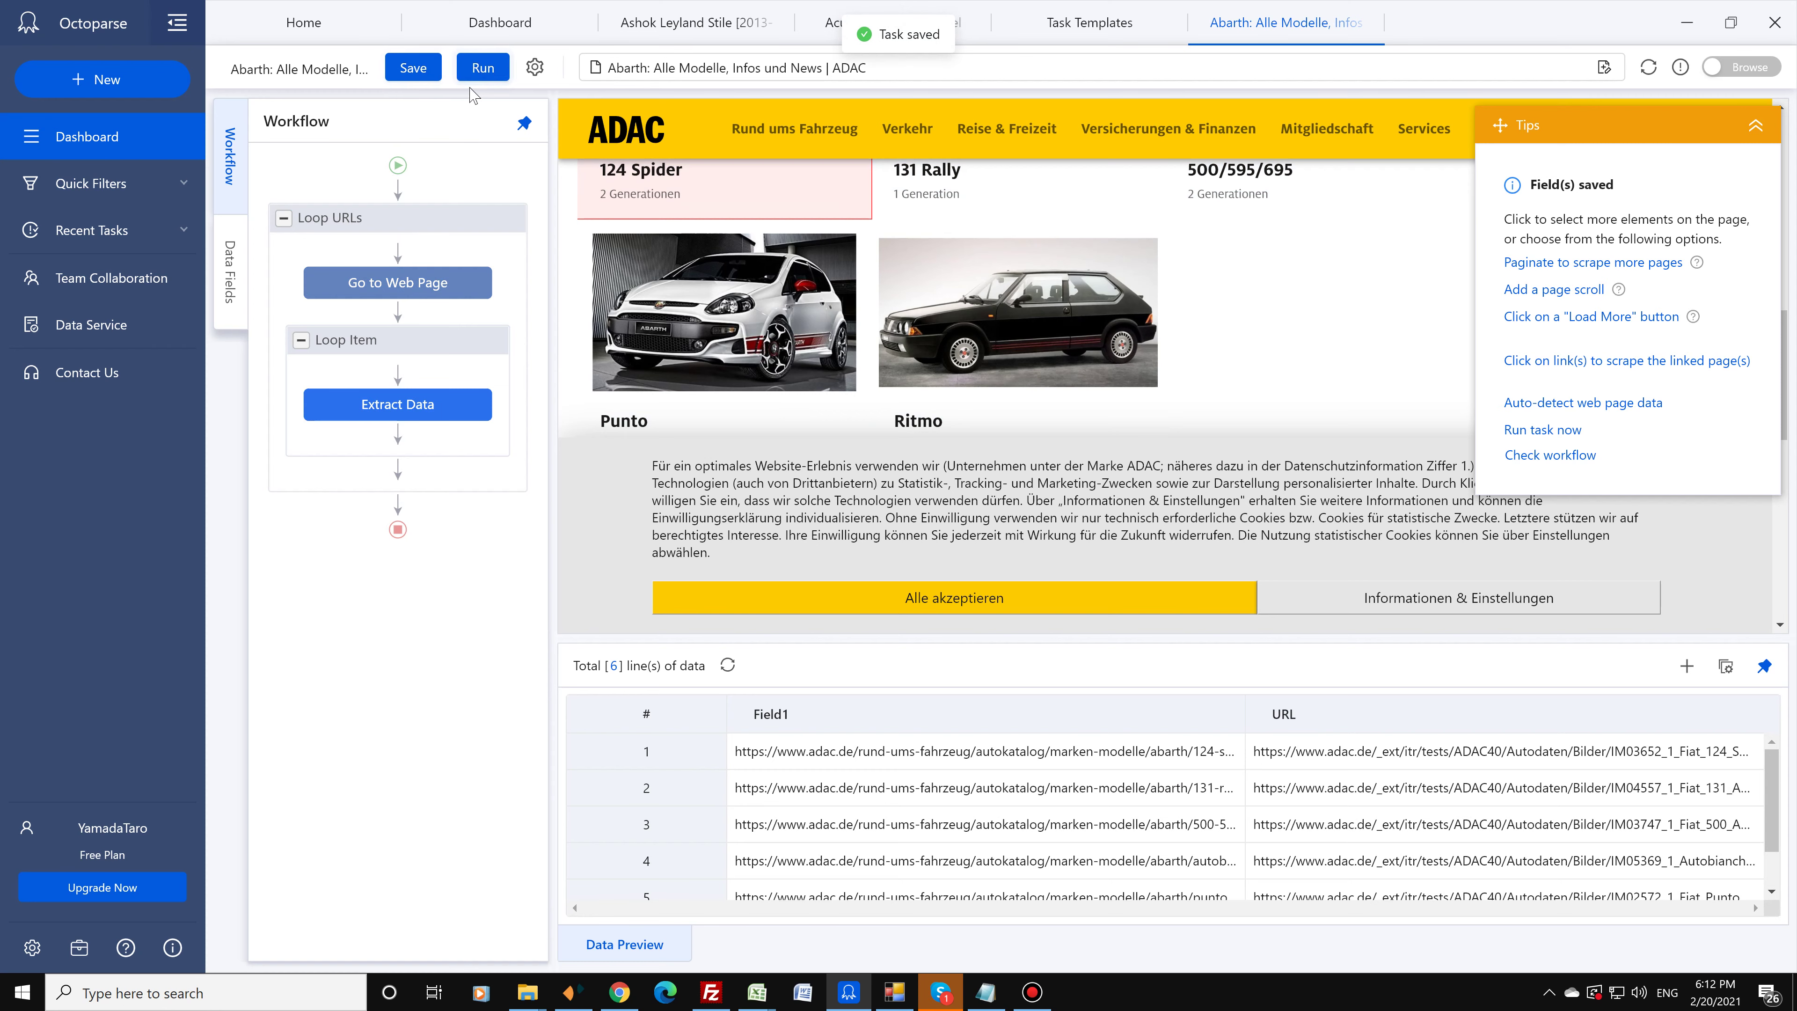
# Step: Test the task with a run on this device, stop the run and close its window
pyautogui.click(482, 67)
pyautogui.click(736, 367)
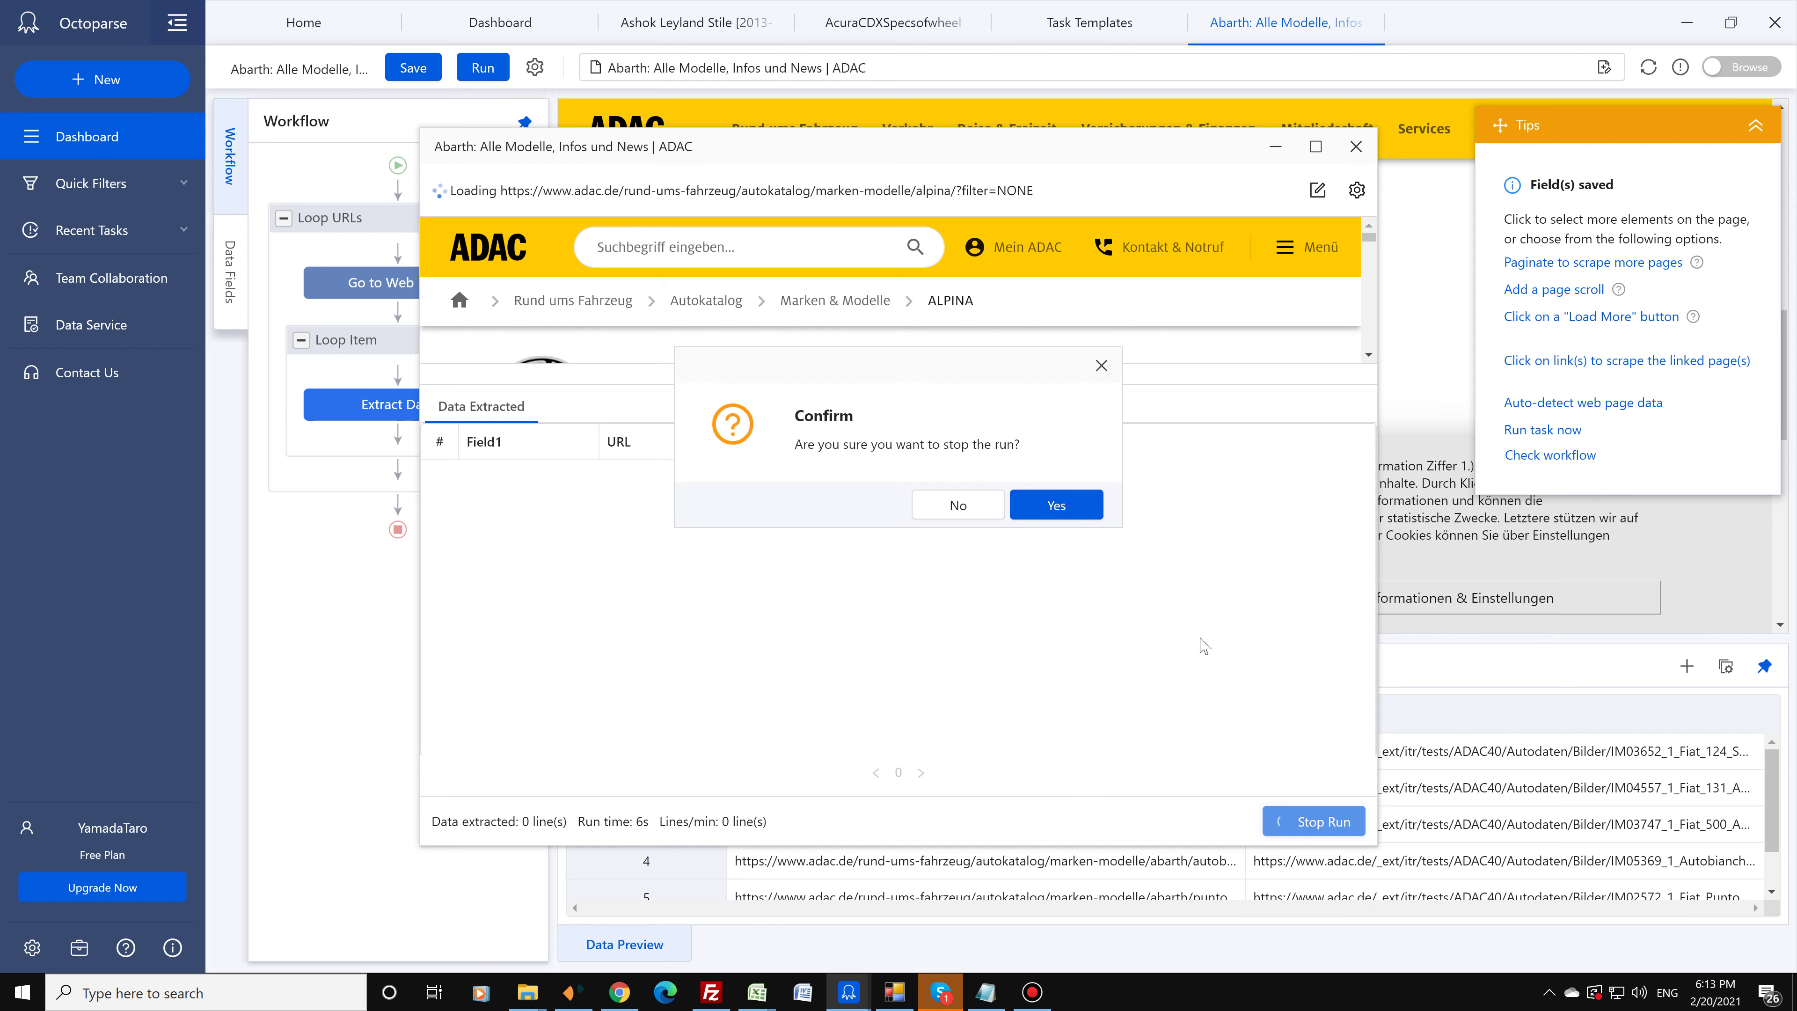
pyautogui.click(1046, 505)
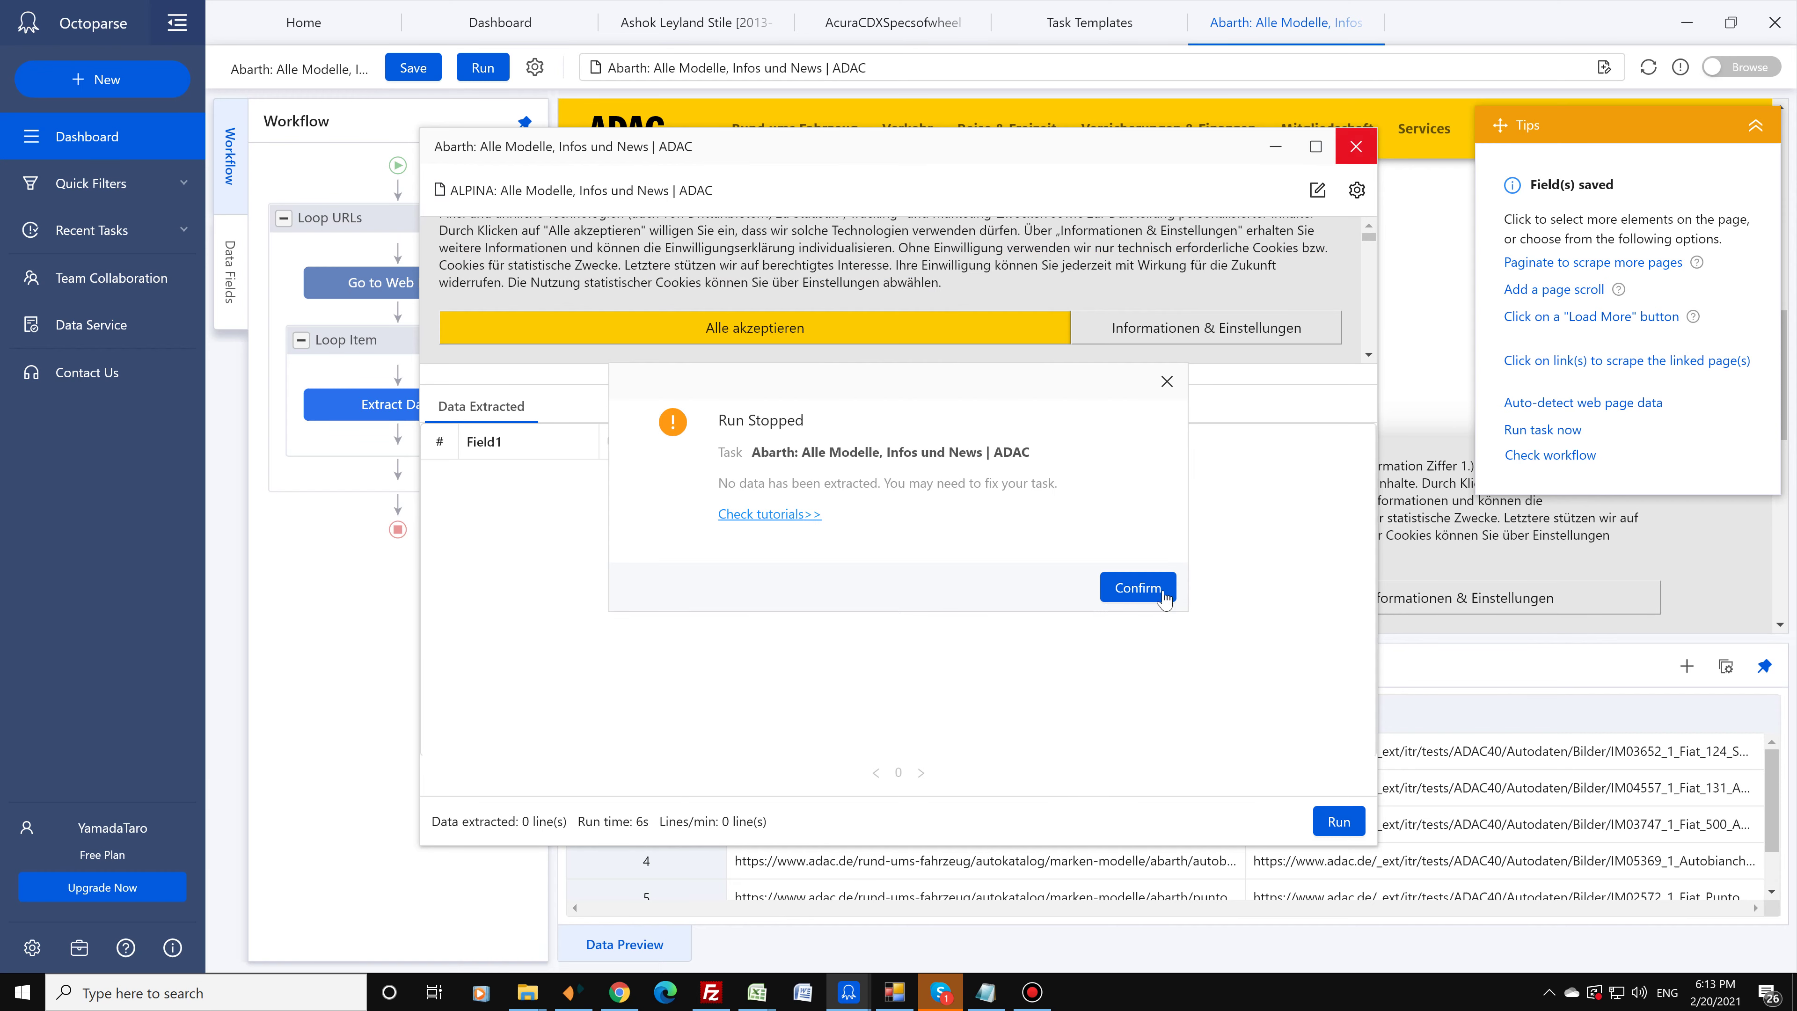
pyautogui.click(1135, 586)
pyautogui.click(1356, 146)
pyautogui.click(1047, 522)
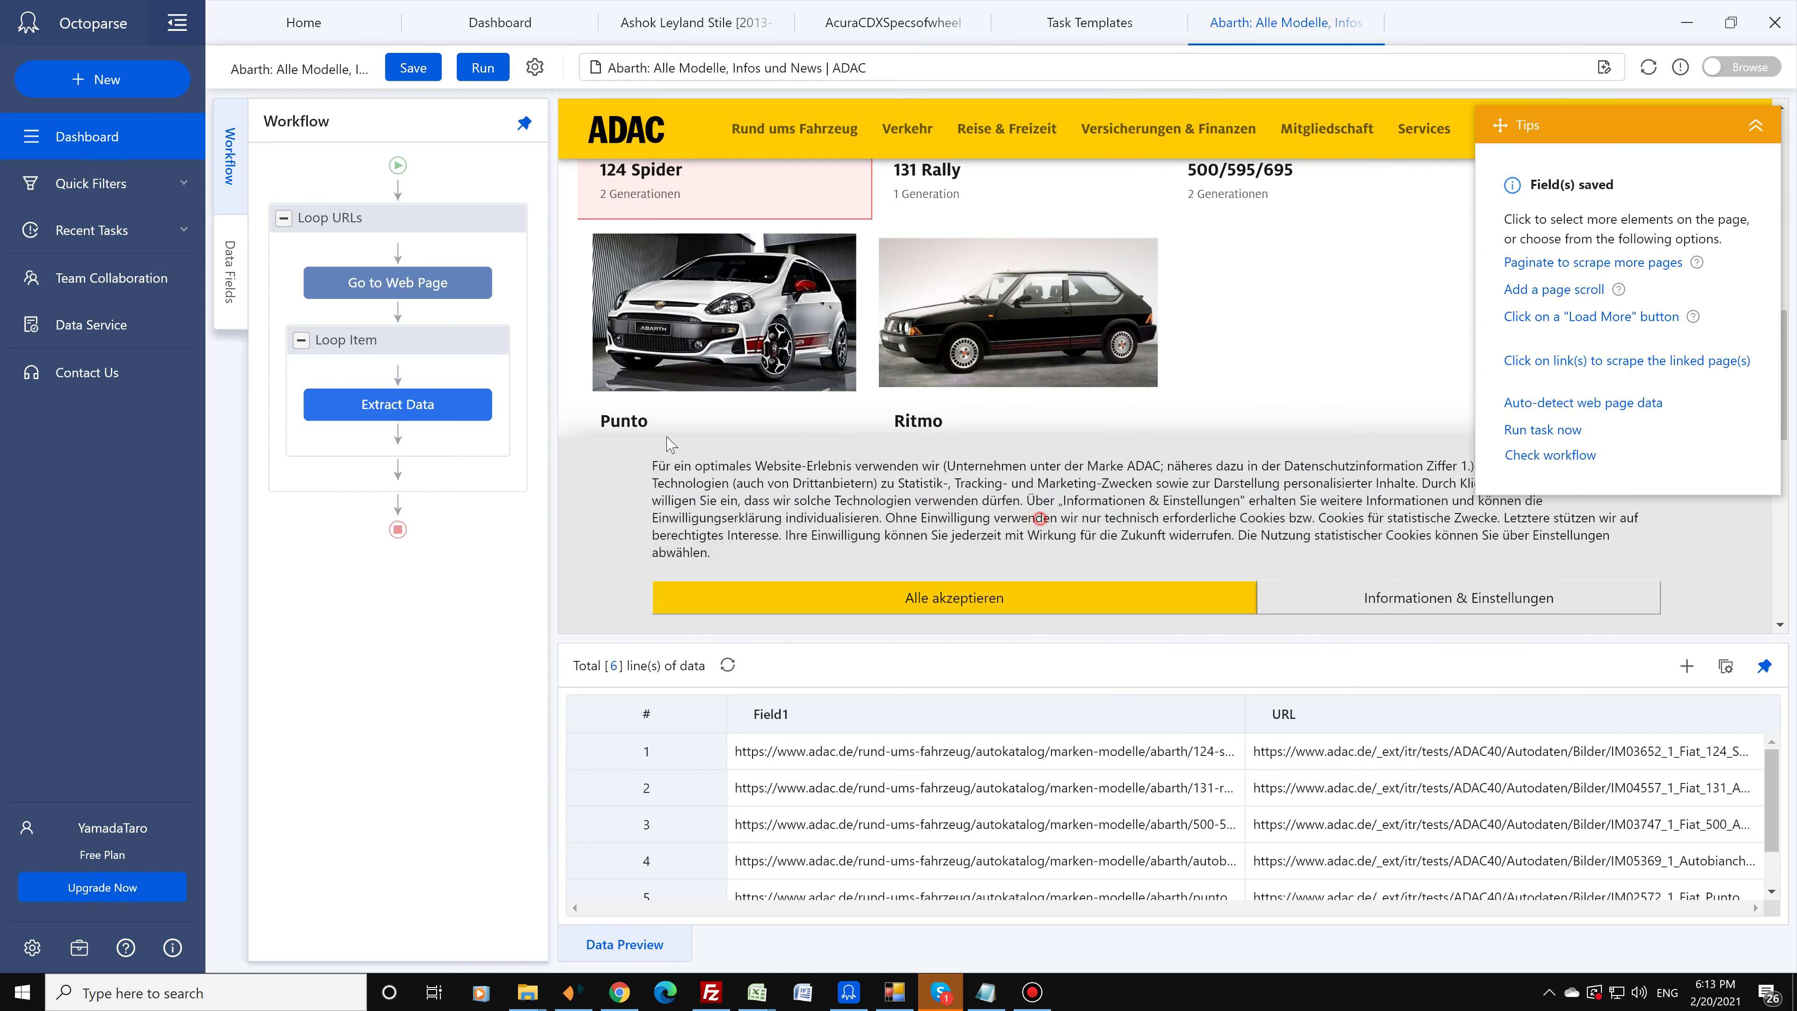
# Step: Delete the Extract Data action and its Loop Item from the workflow
pyautogui.rightClick(474, 405)
pyautogui.click(473, 509)
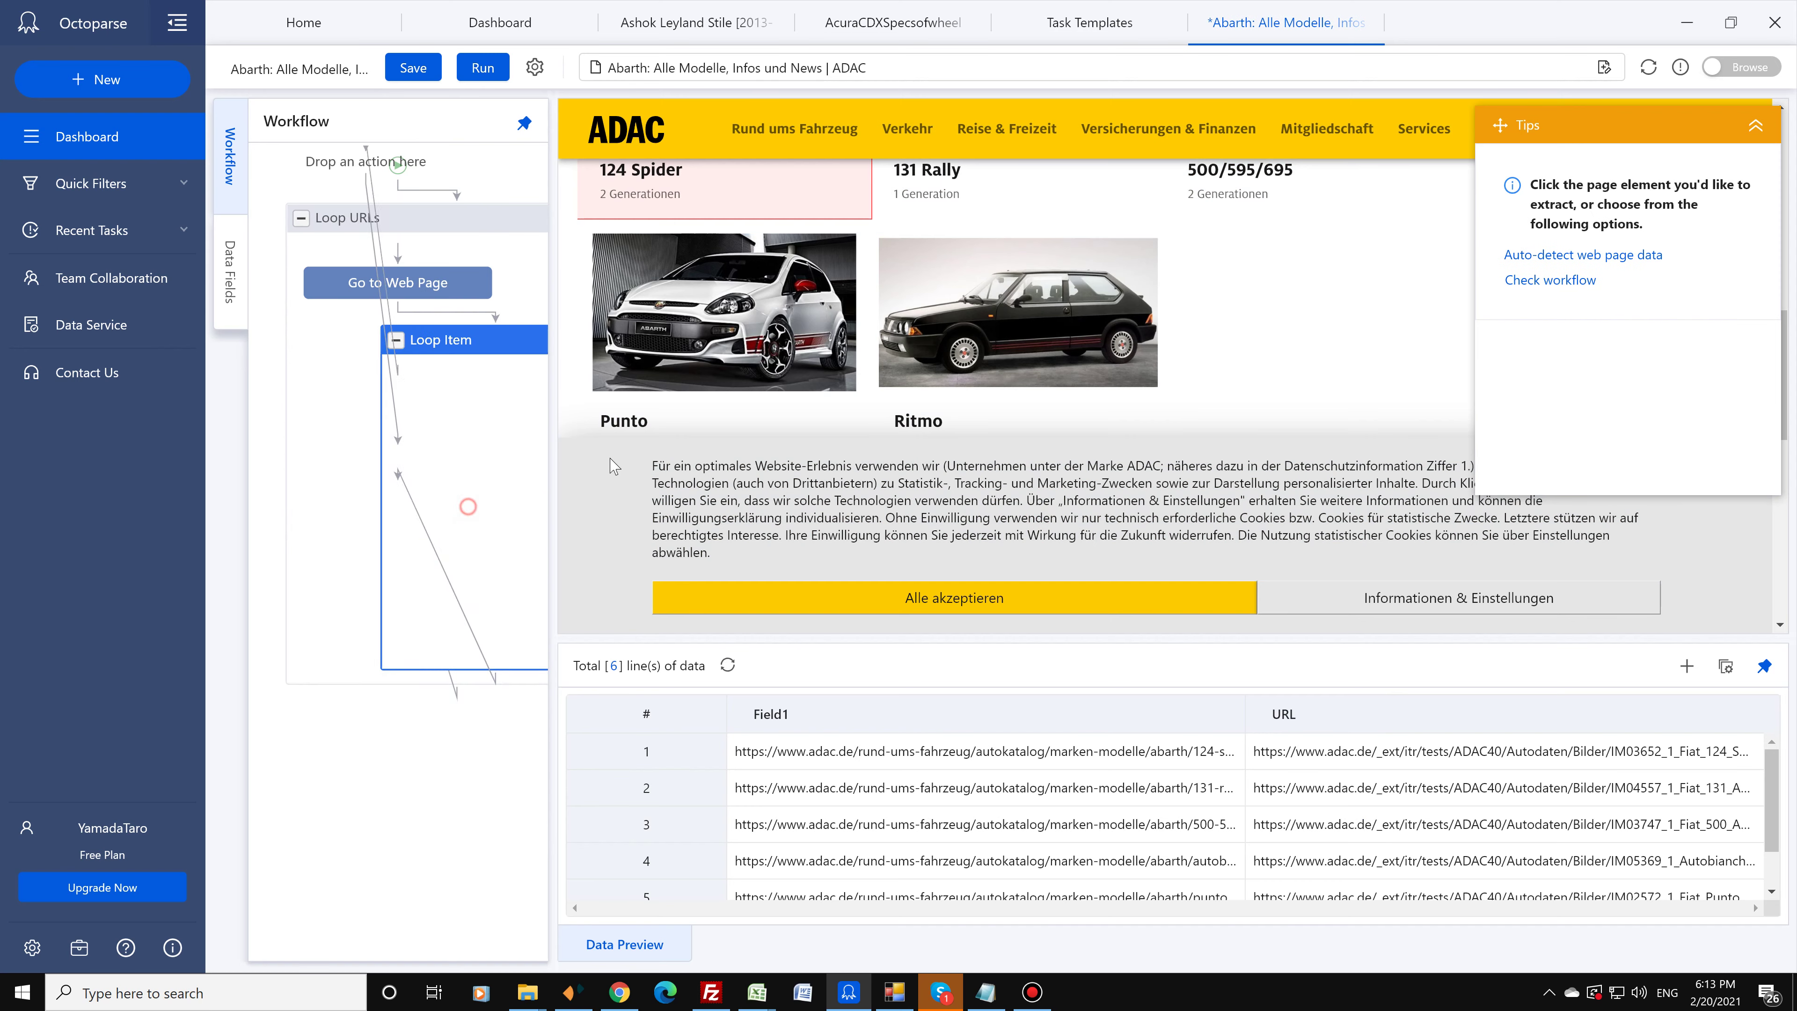
pyautogui.click(498, 339)
pyautogui.click(456, 488)
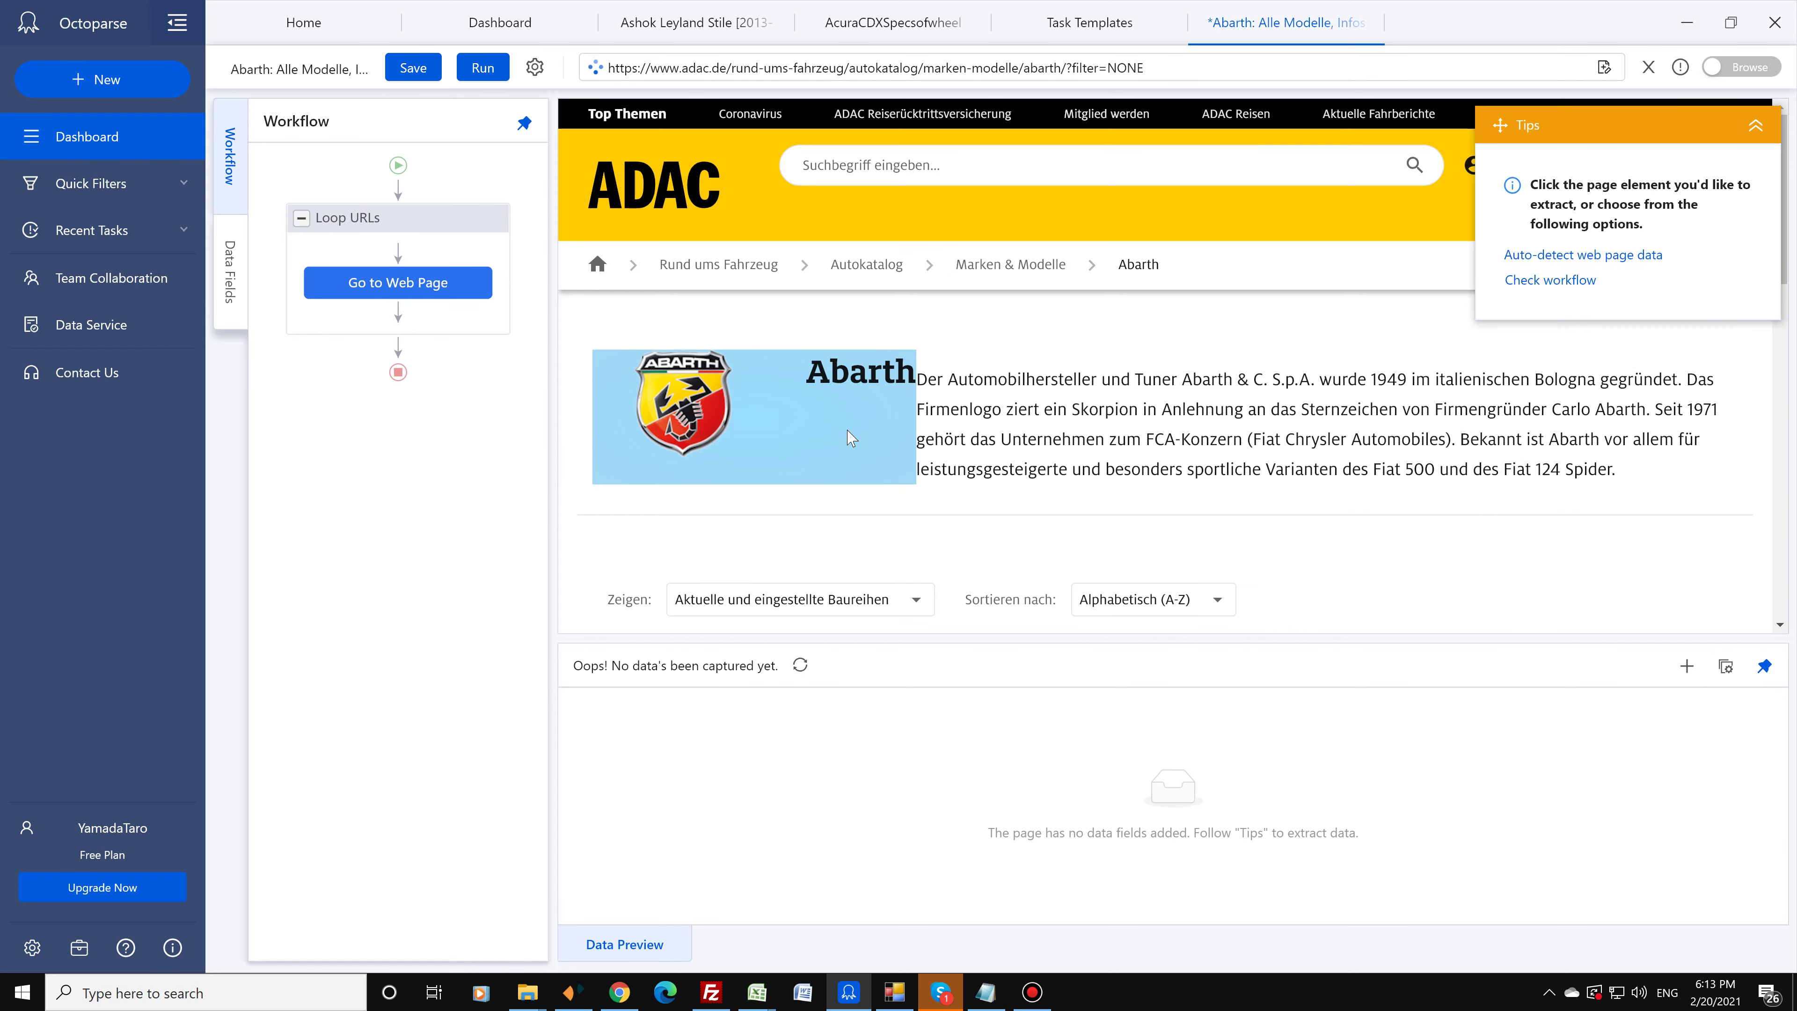
# Step: Select all the whole model cards, using 124 Spider and 131 Rally, and extract their text in a loop
pyautogui.scroll(-8, 853, 425)
pyautogui.click(862, 362)
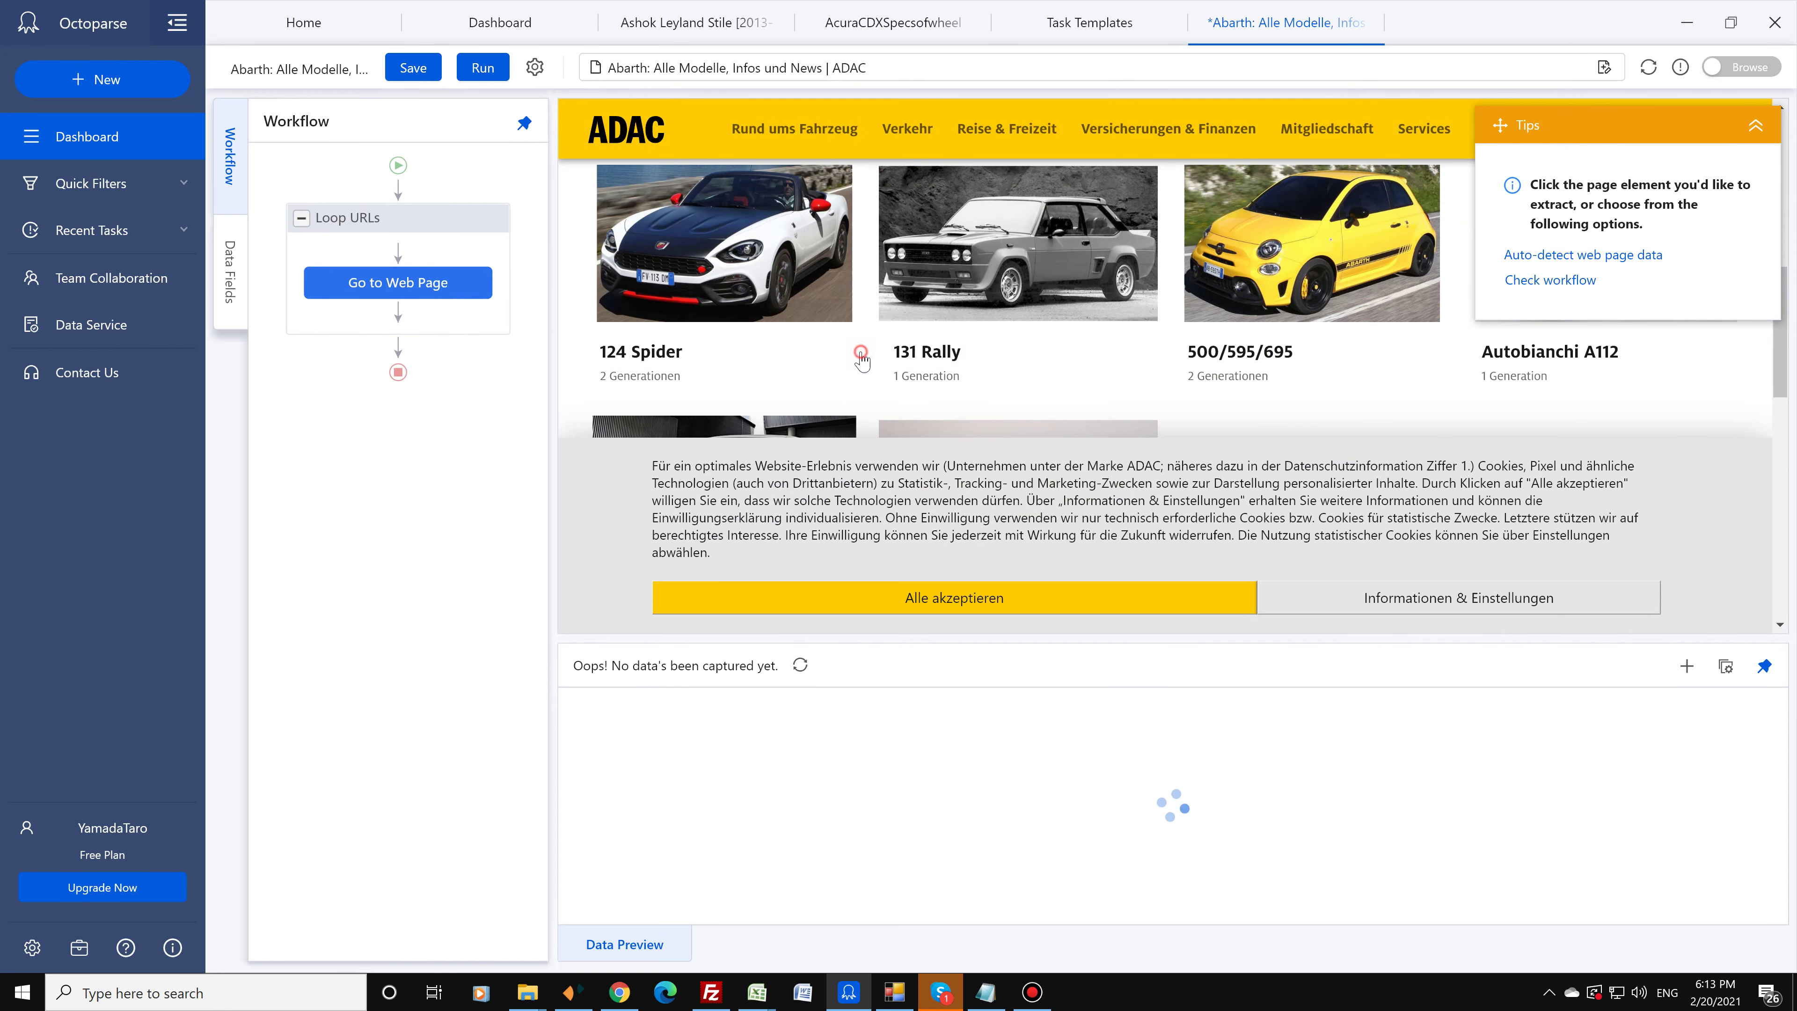
pyautogui.click(1548, 497)
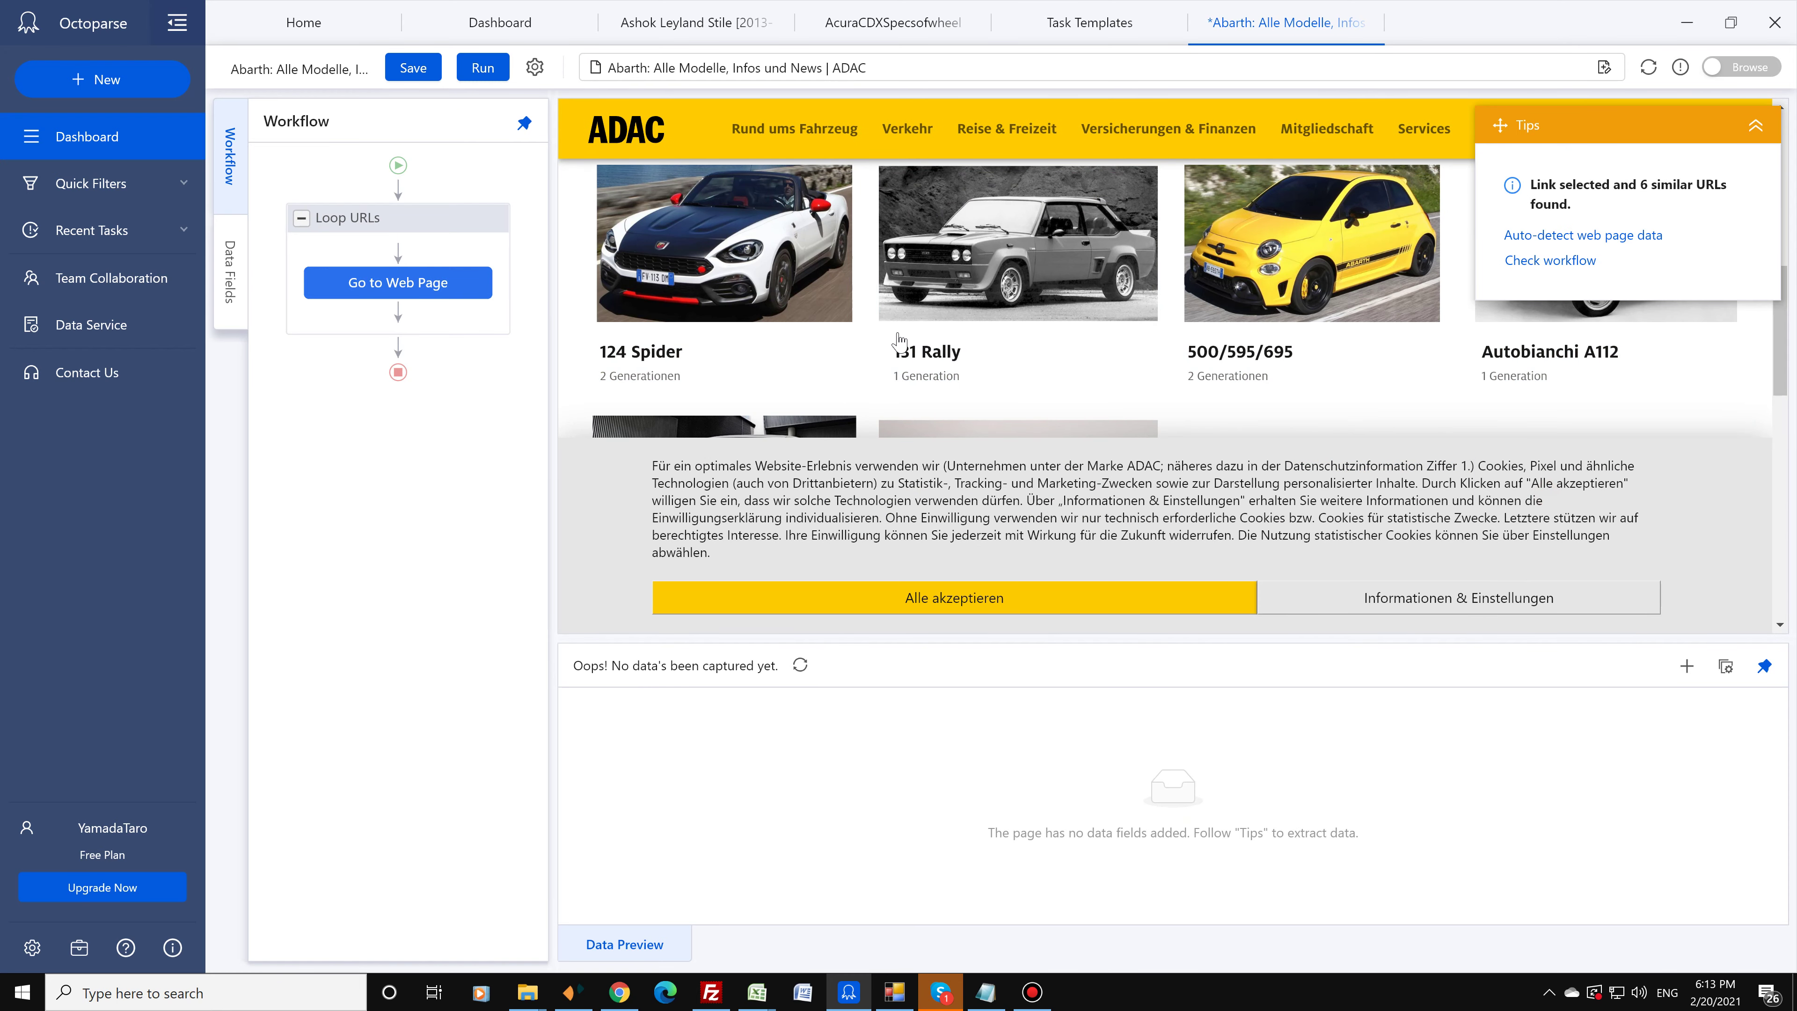
pyautogui.click(869, 348)
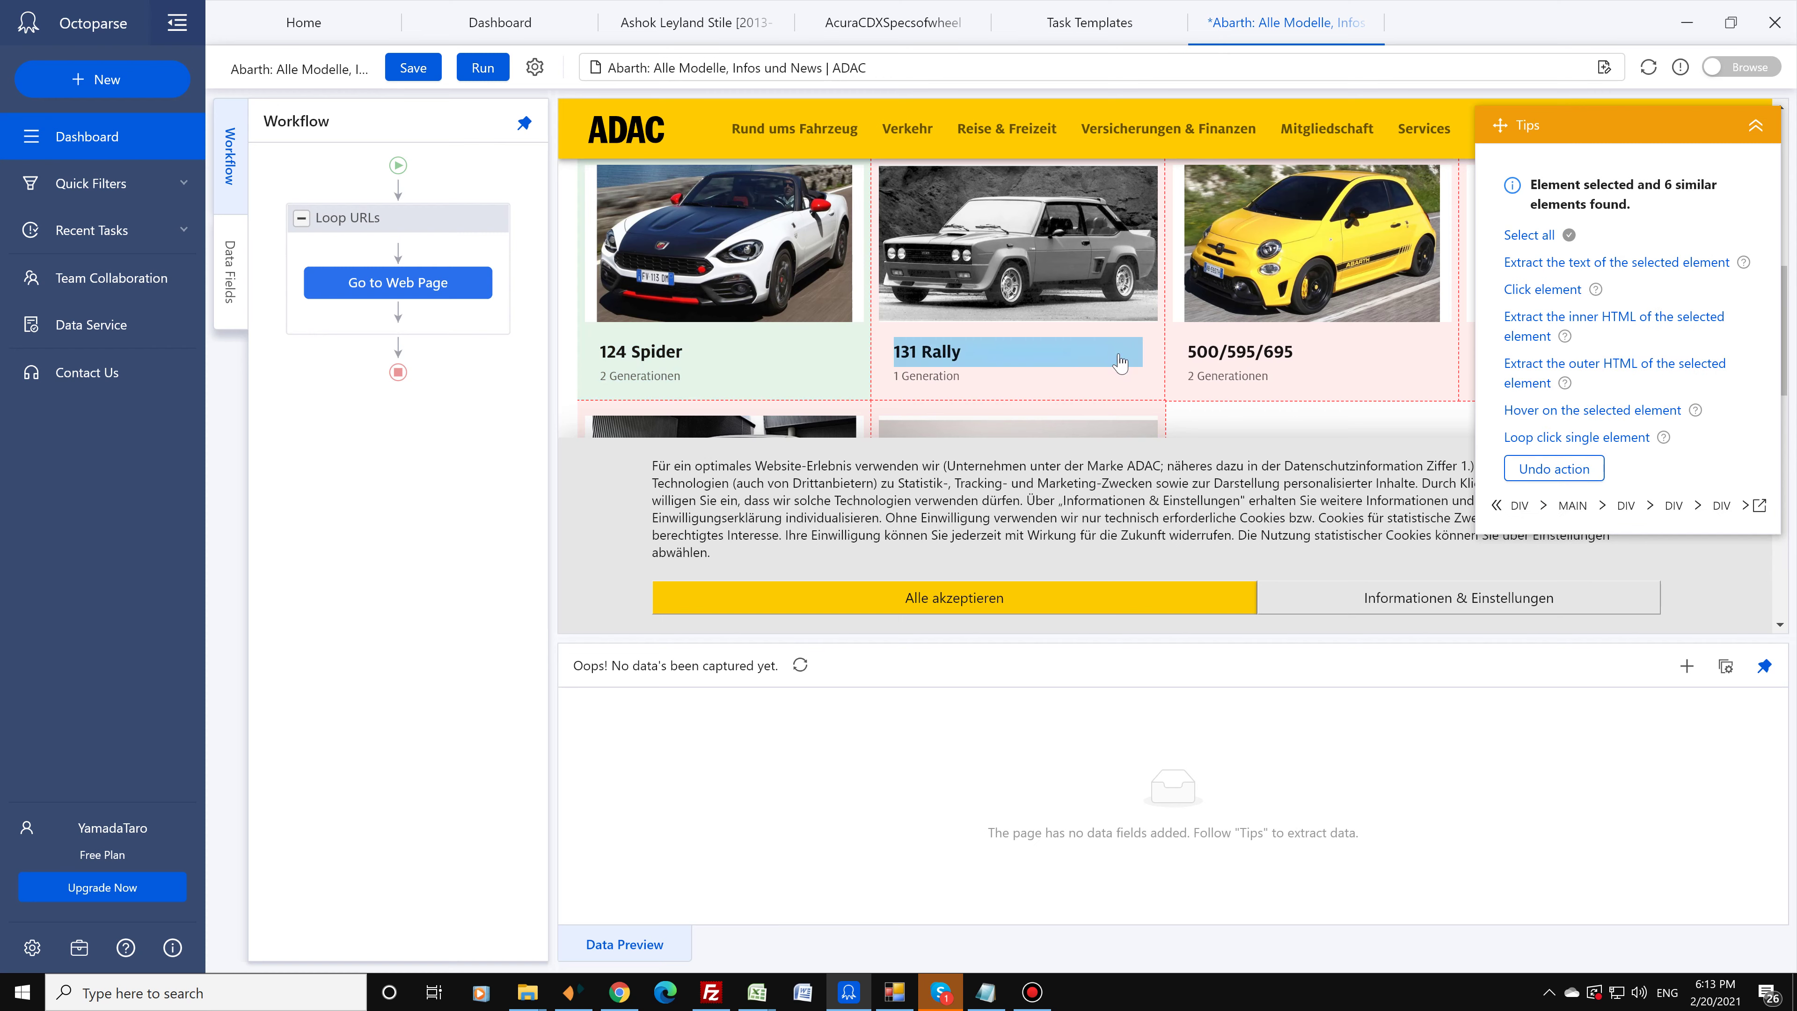
pyautogui.click(1161, 357)
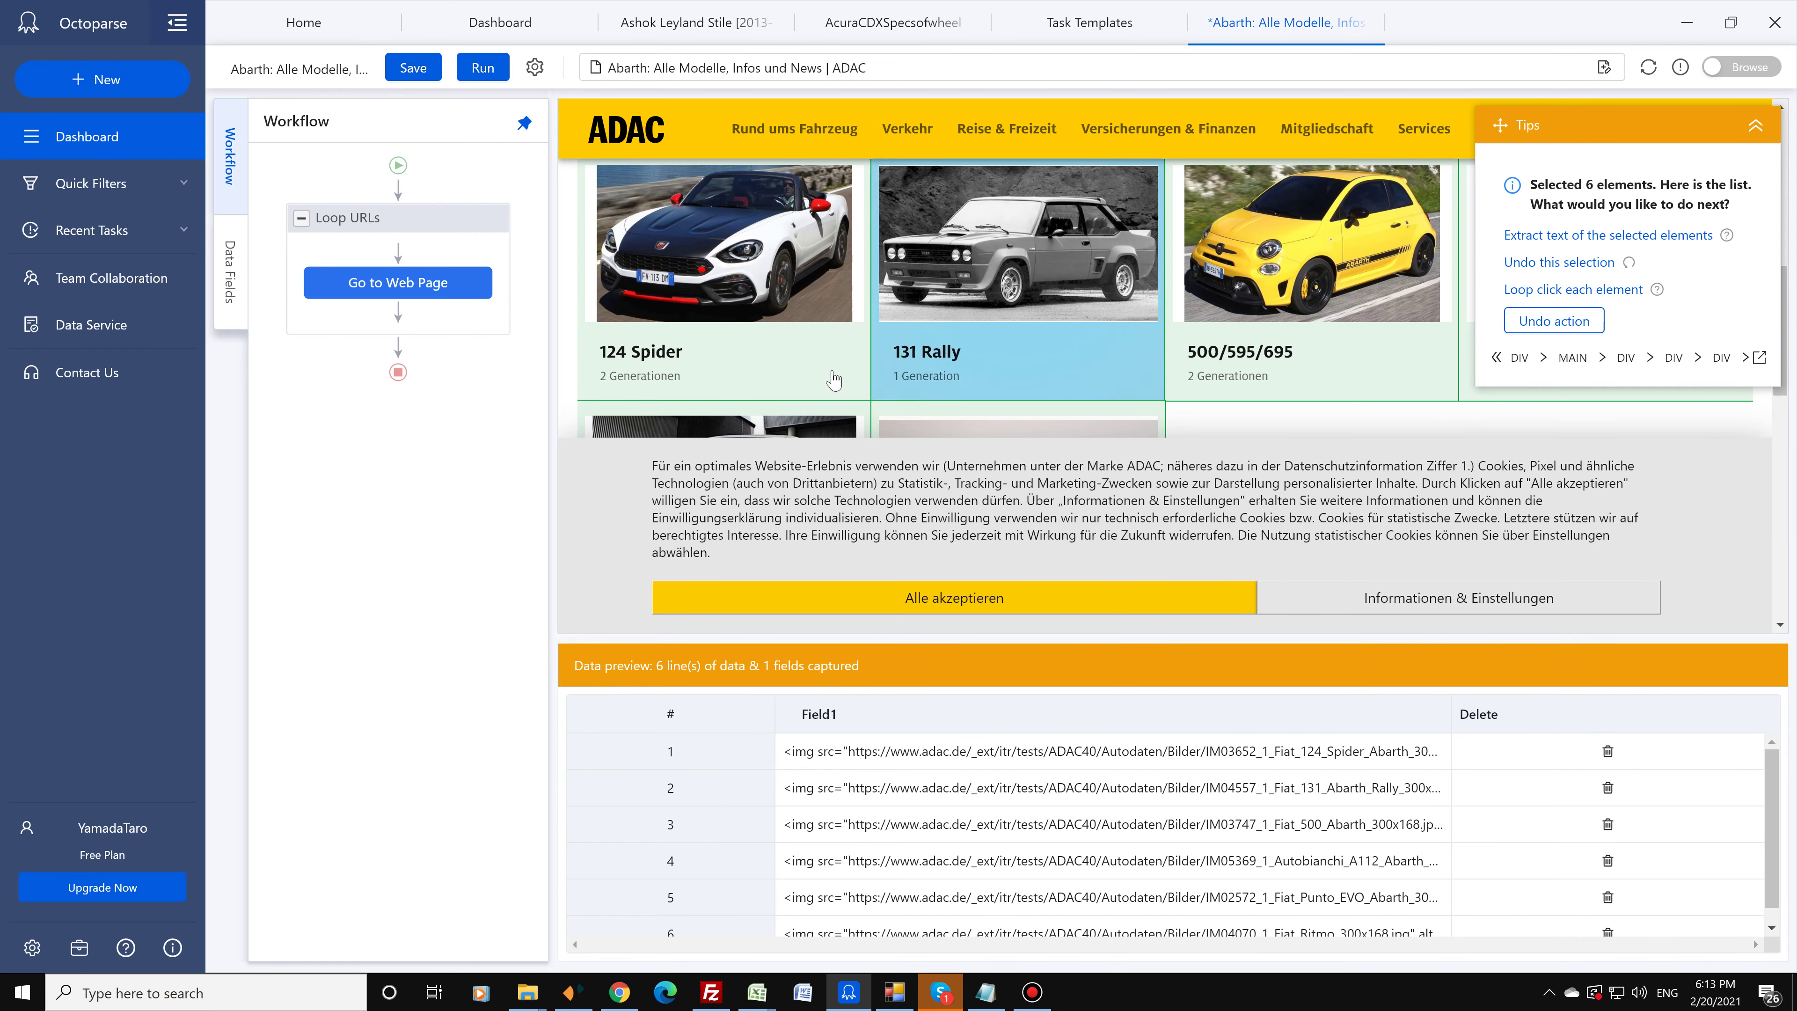
pyautogui.click(1585, 237)
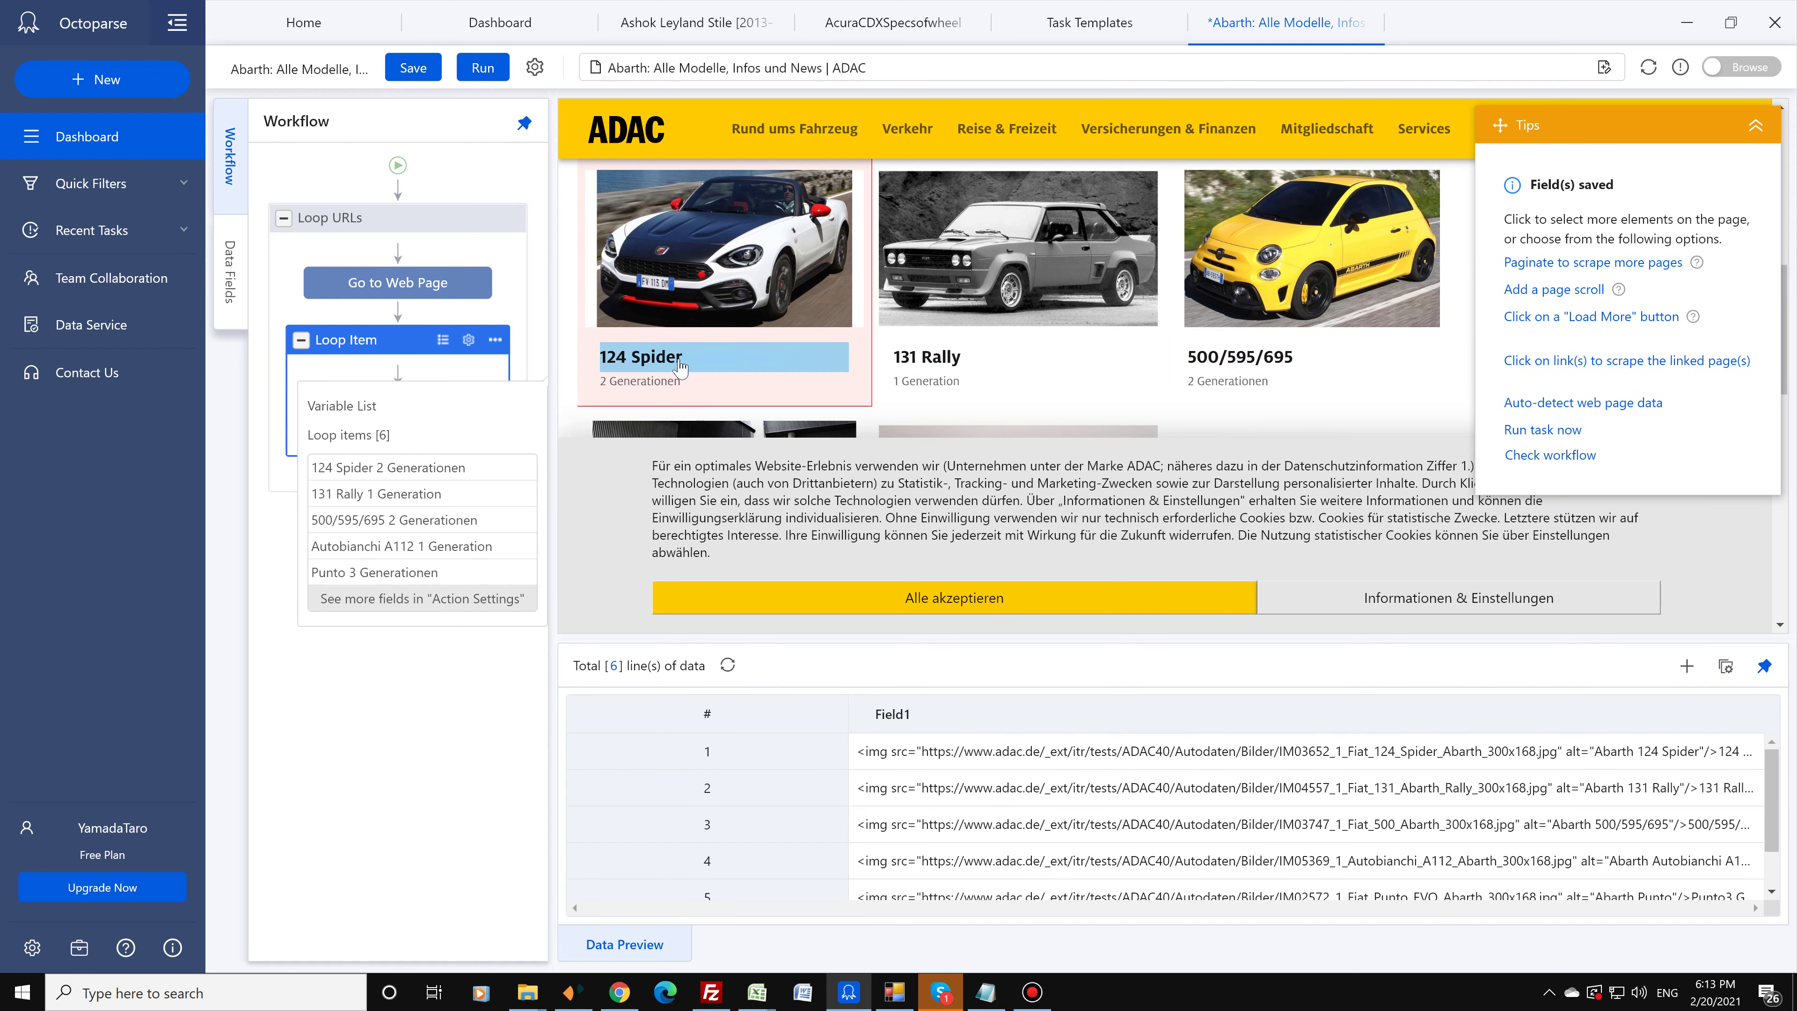
pyautogui.click(463, 522)
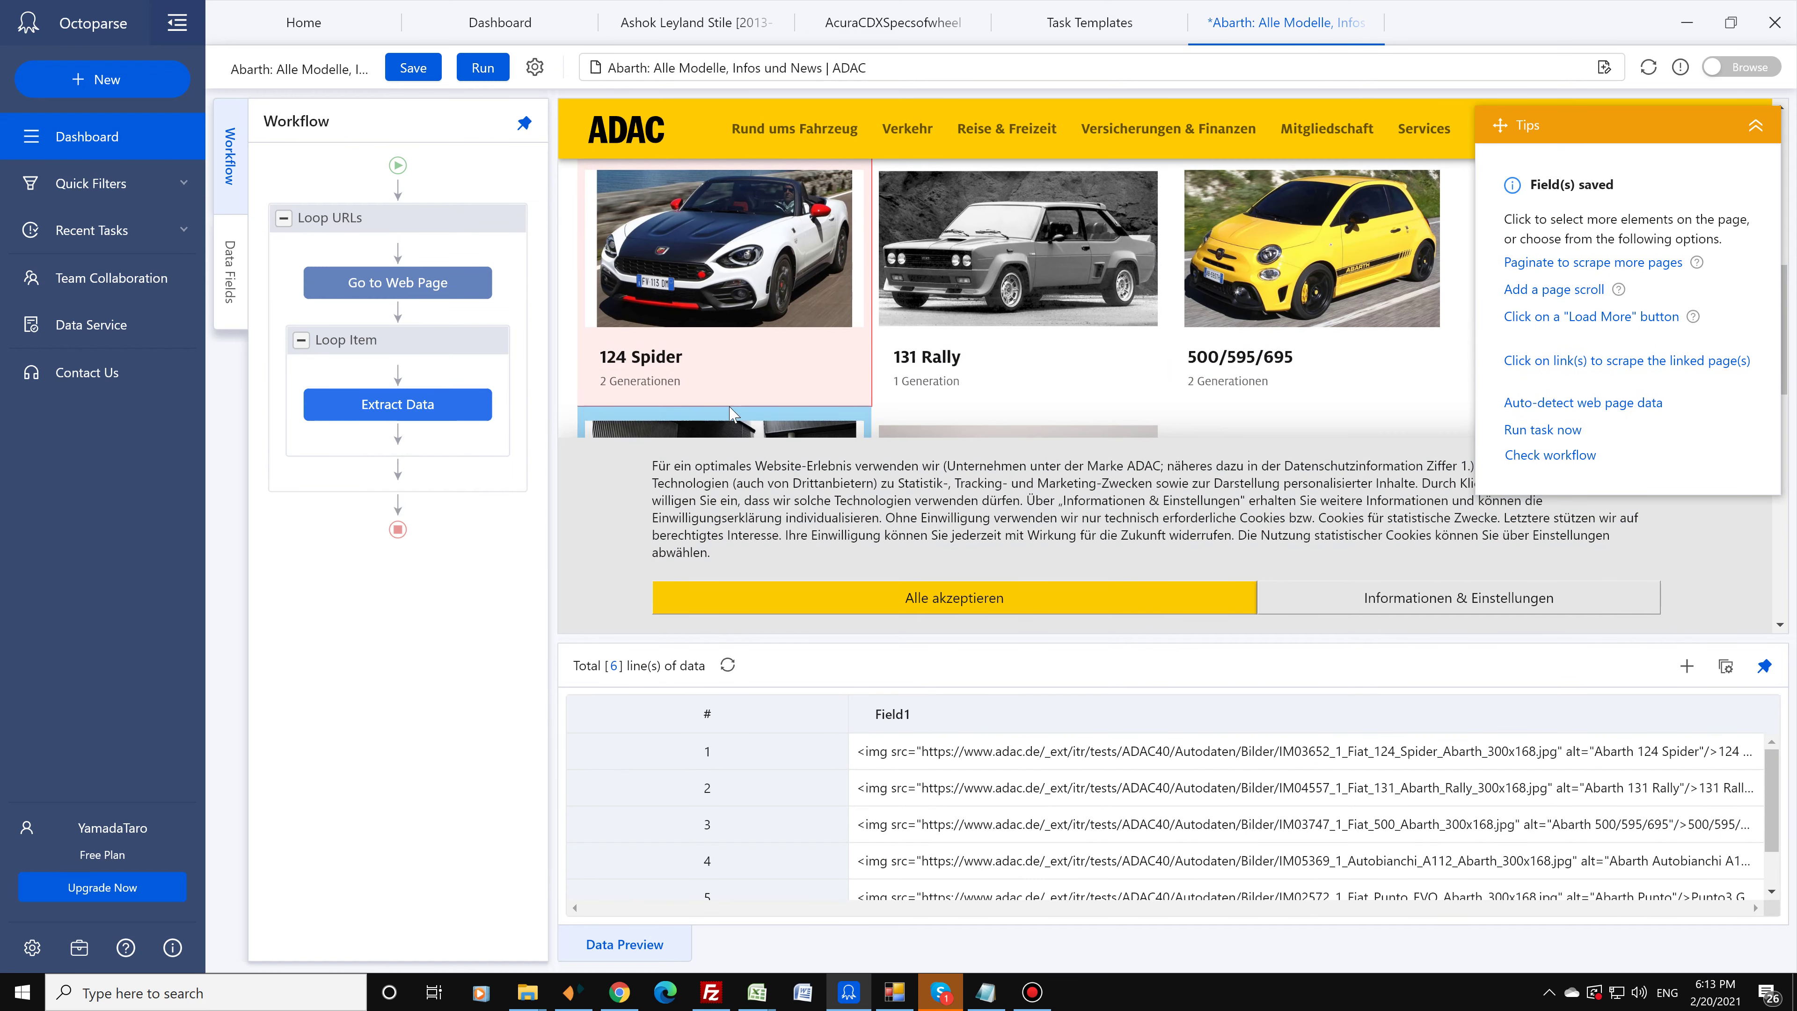
# Step: Select the 124 Spider and 131 Rally cards again and add their text and link data as further fields
pyautogui.click(853, 367)
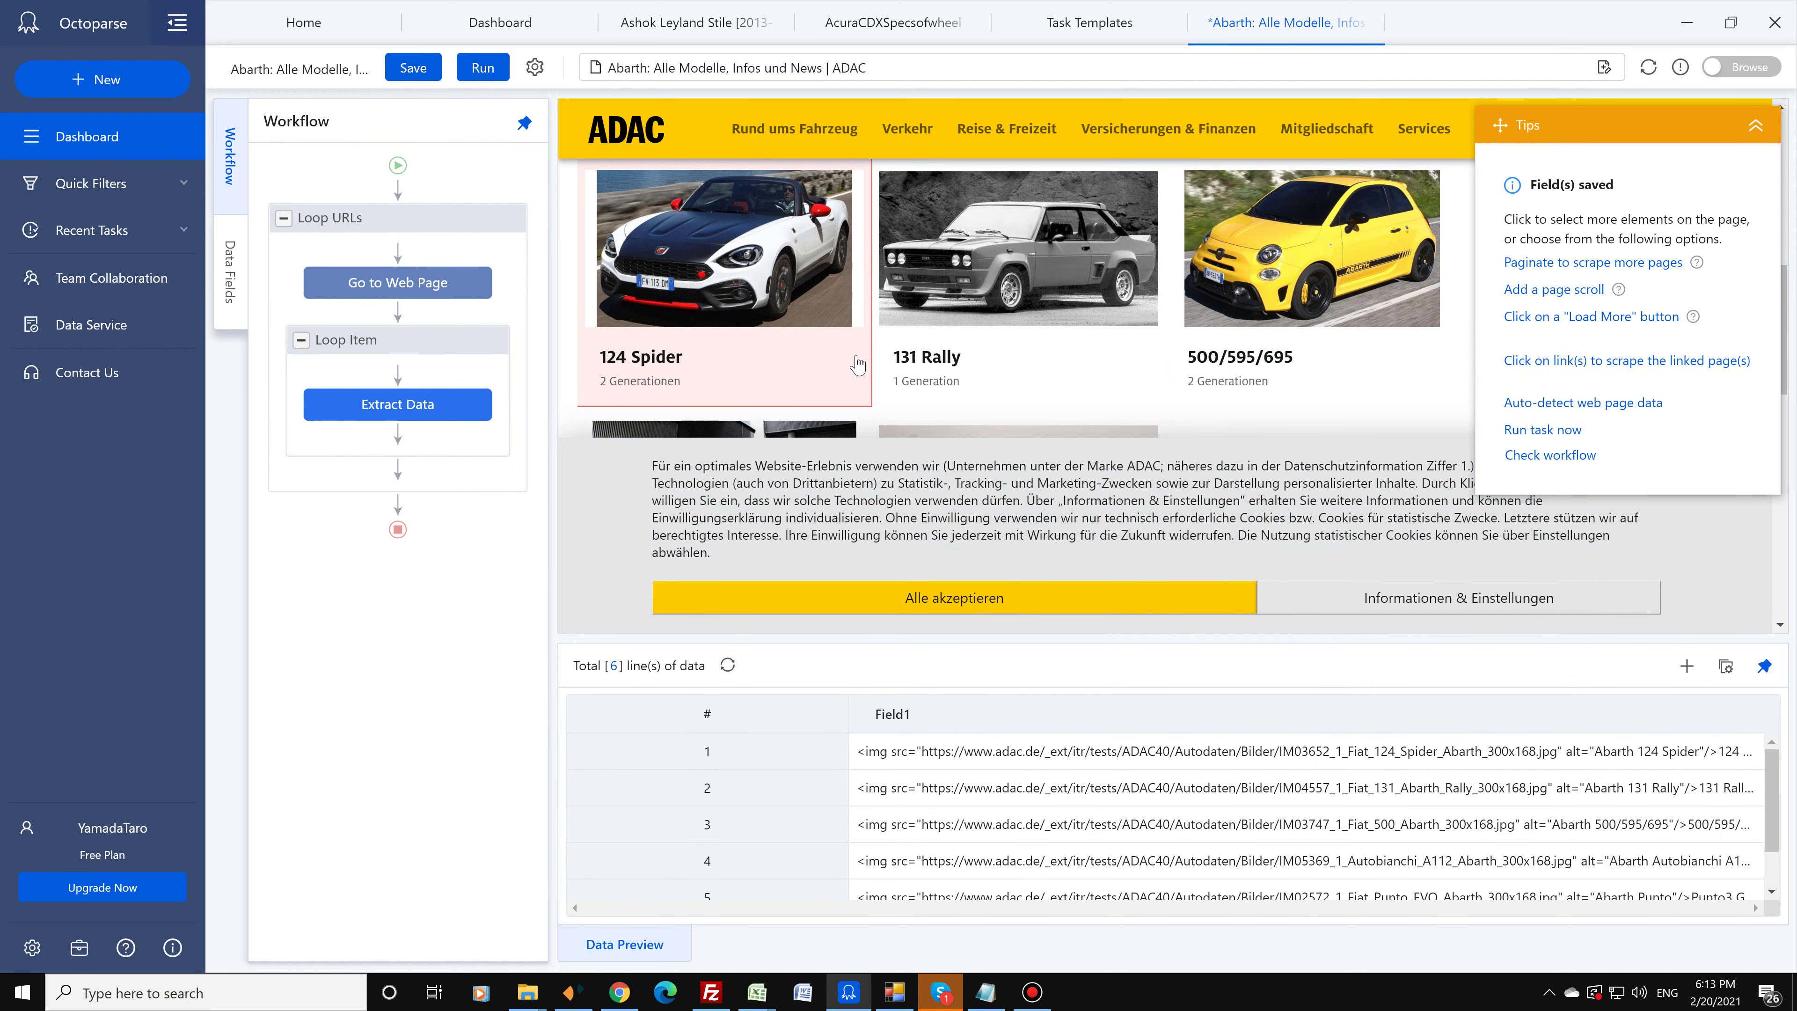
pyautogui.click(1162, 358)
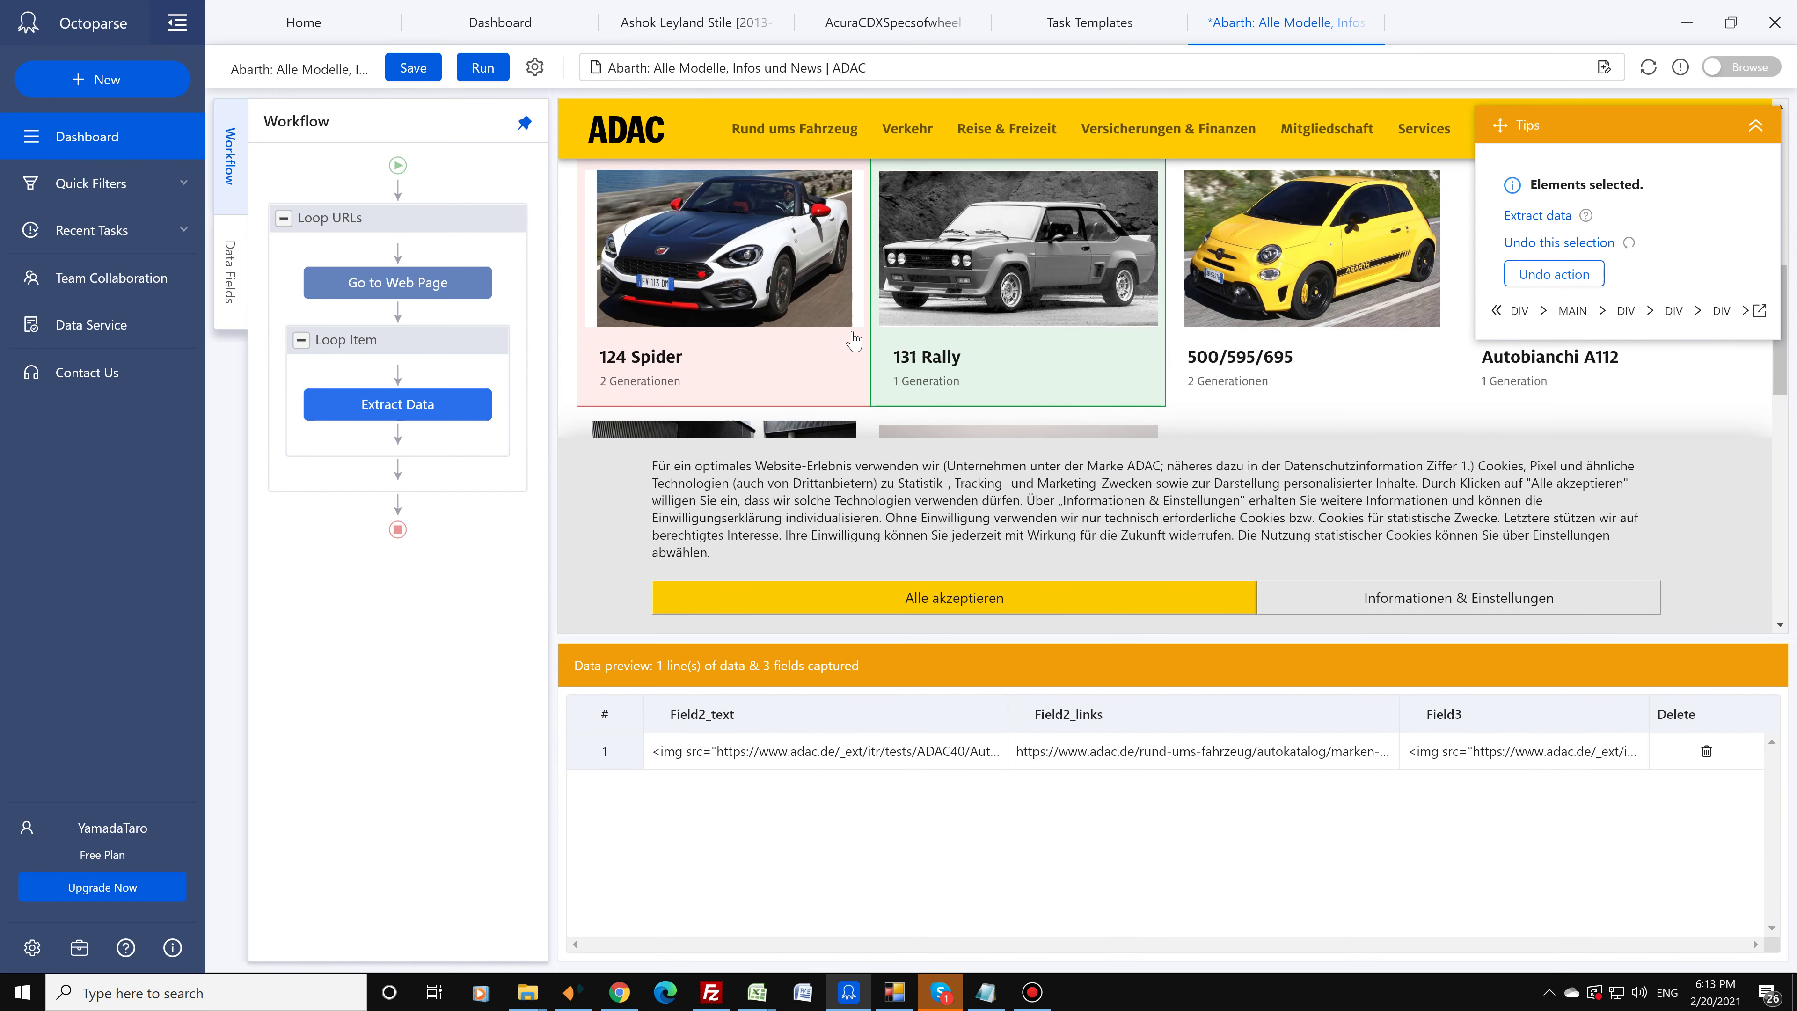
pyautogui.click(1537, 216)
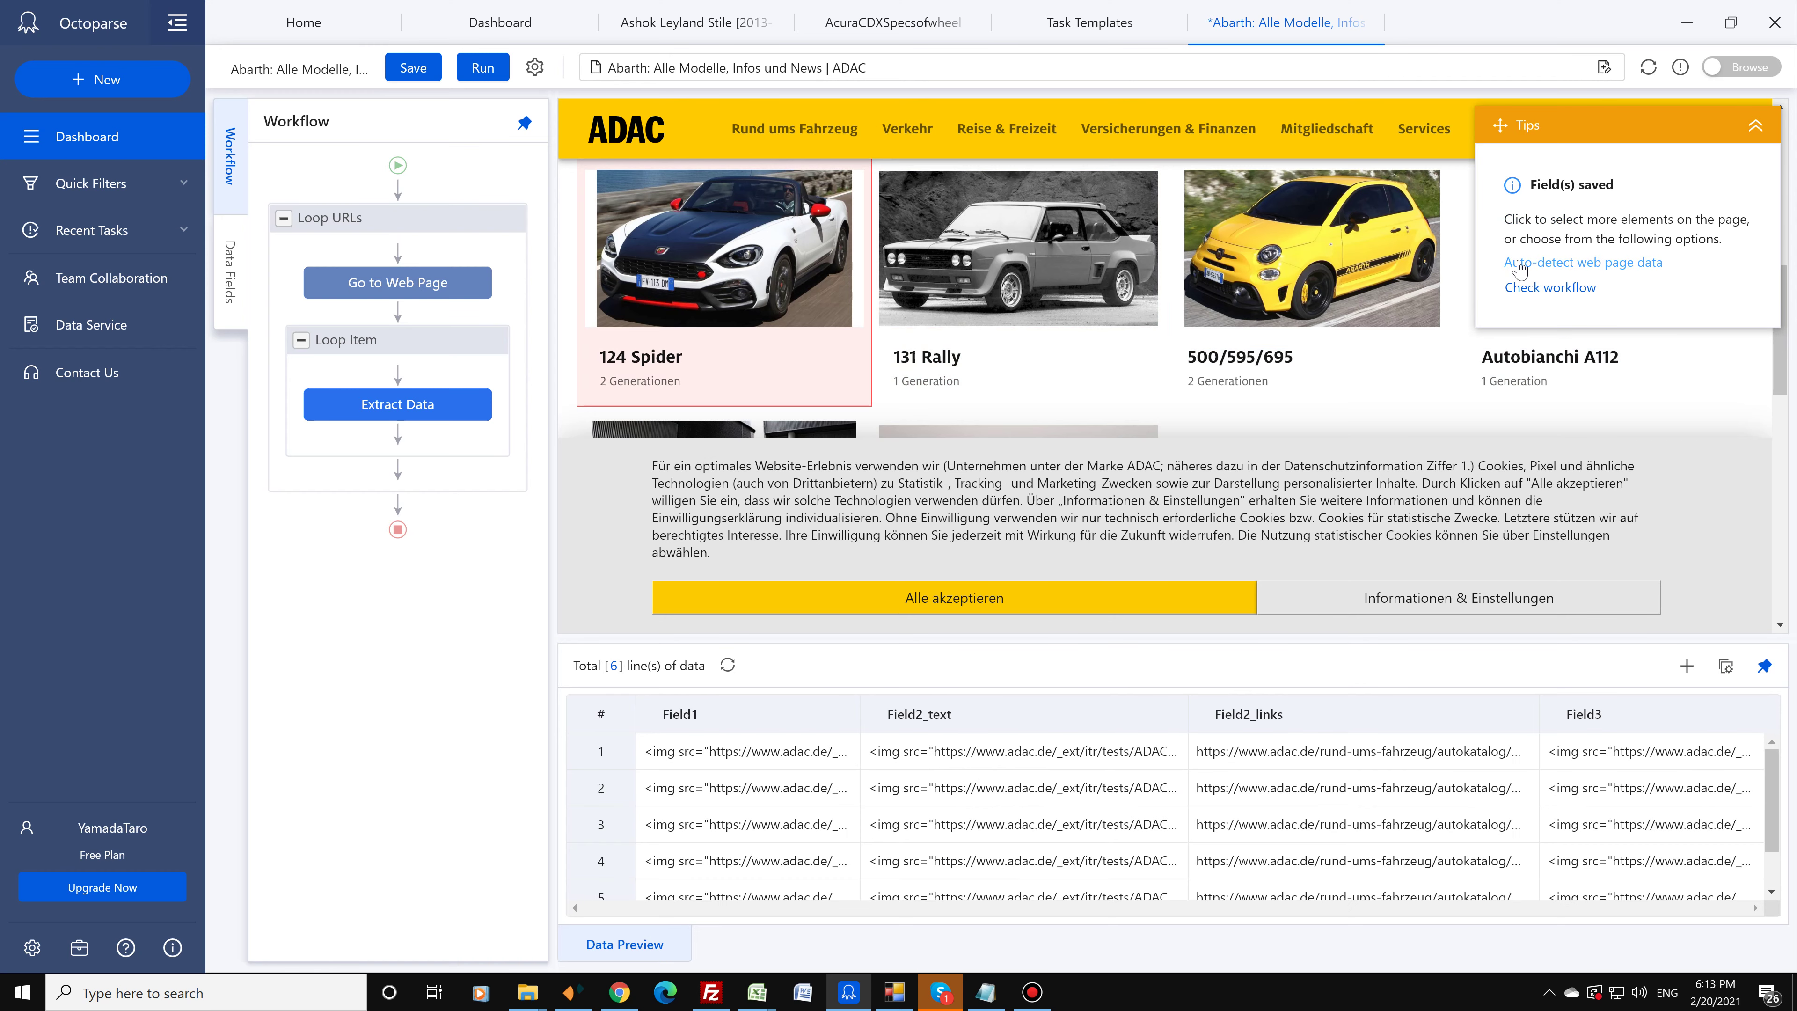
# Step: Examine the XPath and further options of the Field2_links field in the Extract Data settings
pyautogui.click(456, 402)
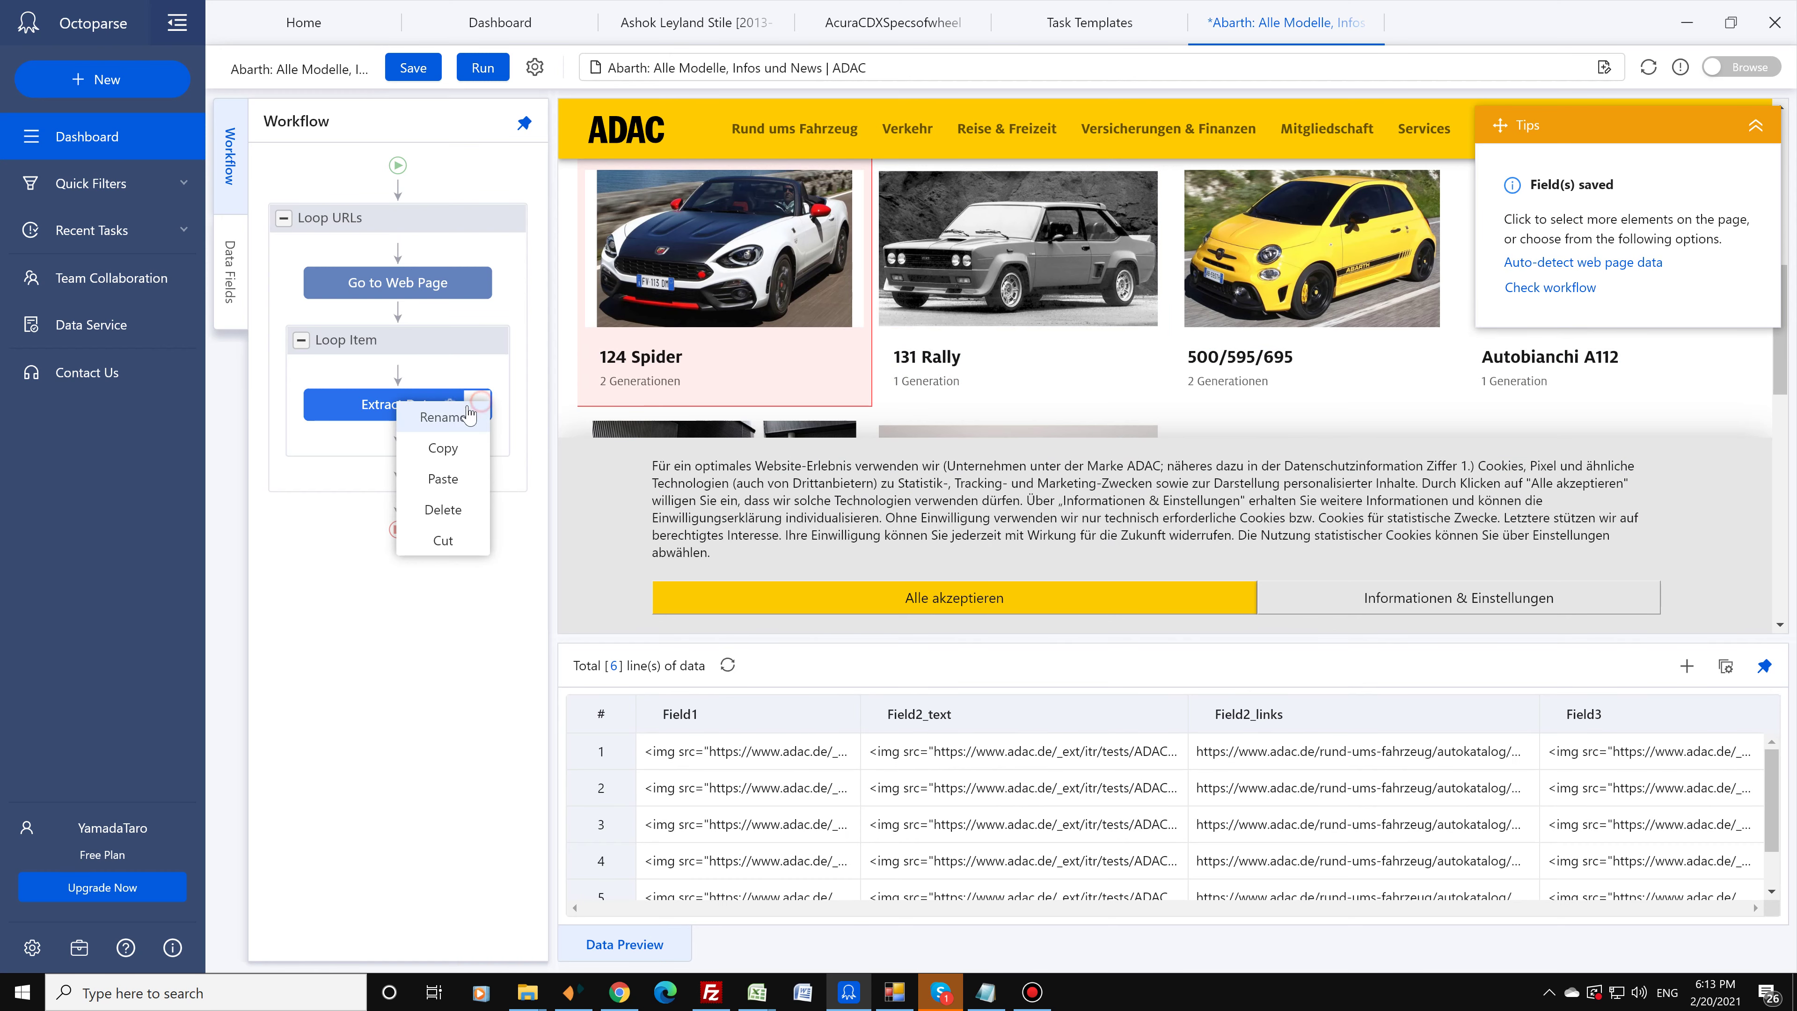
pyautogui.click(456, 402)
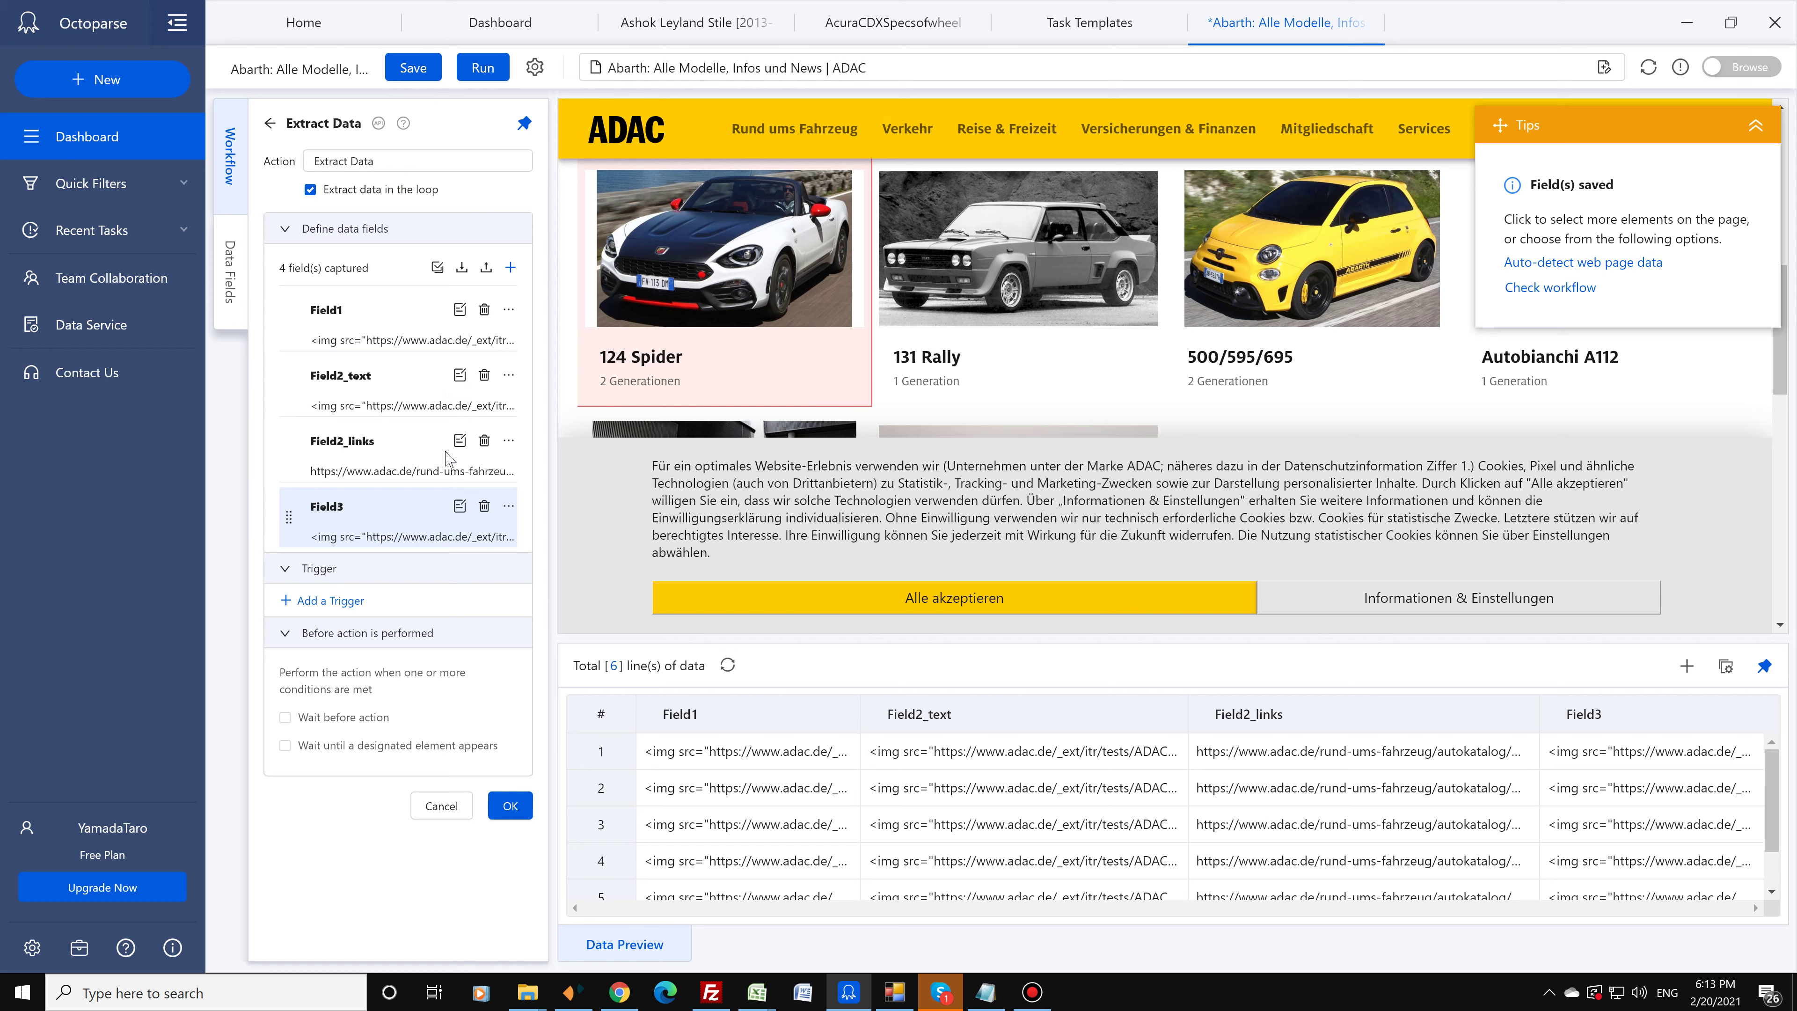
pyautogui.click(460, 441)
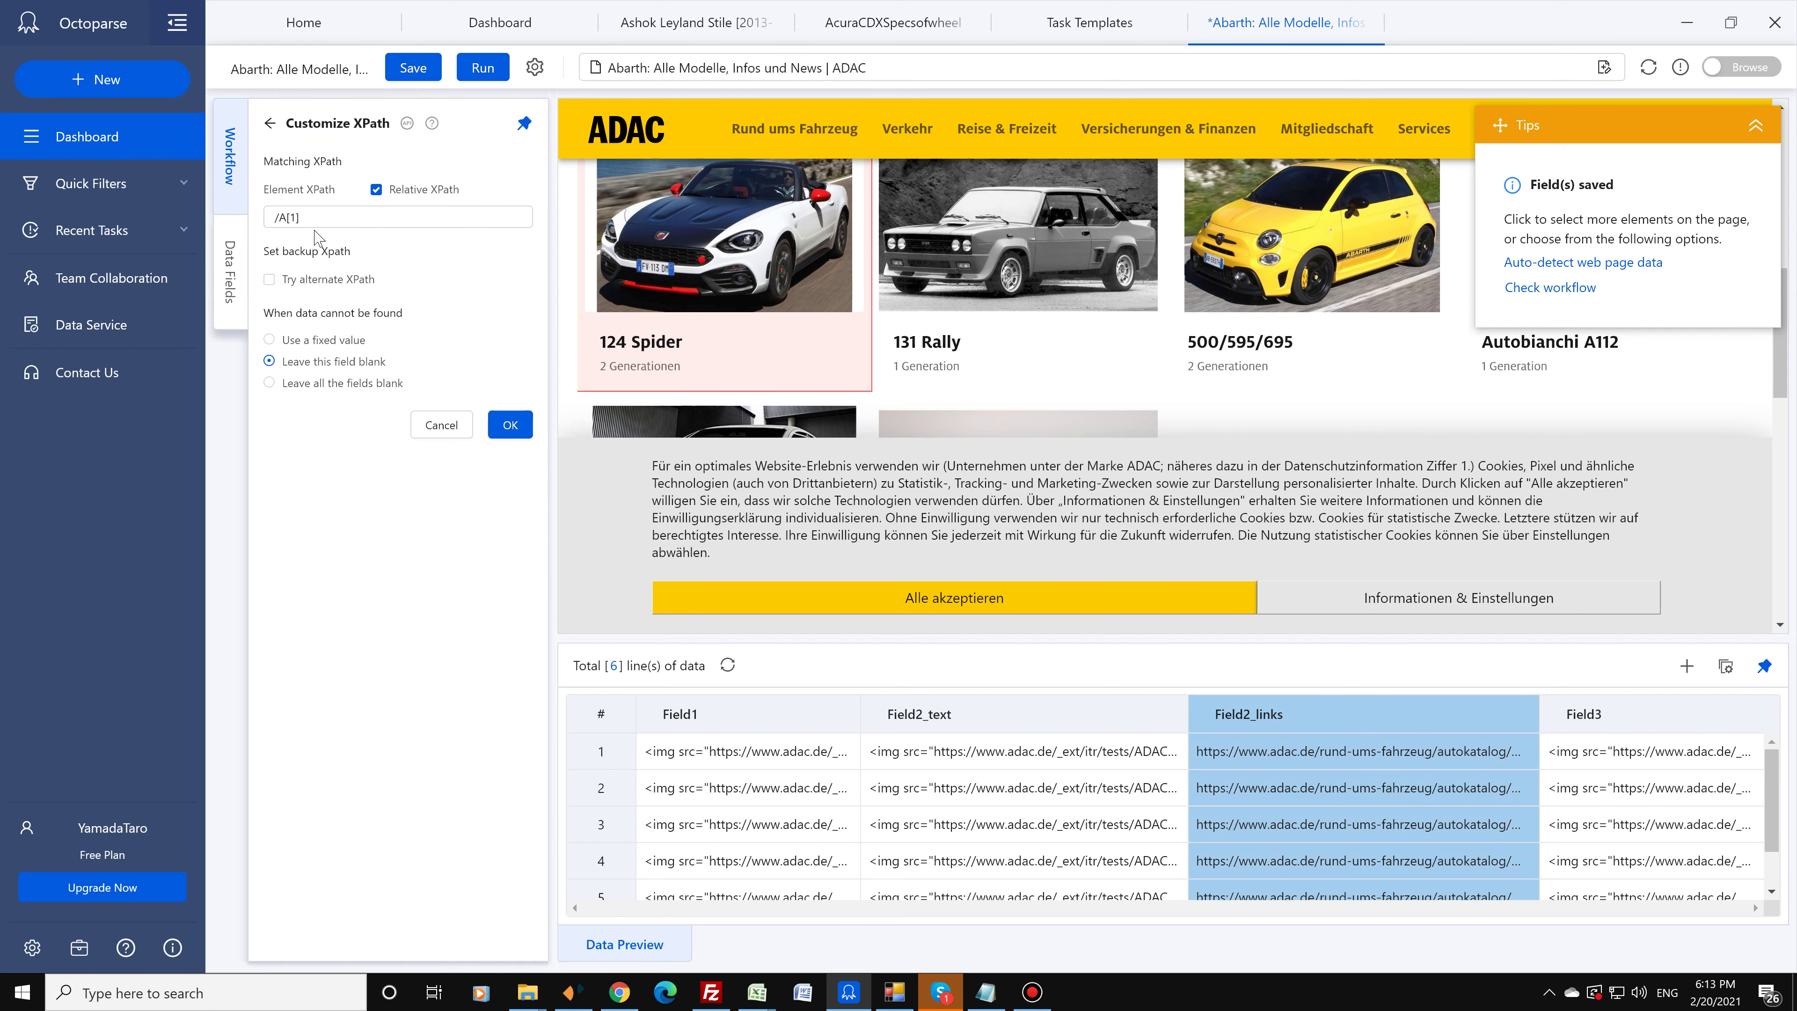
pyautogui.click(440, 427)
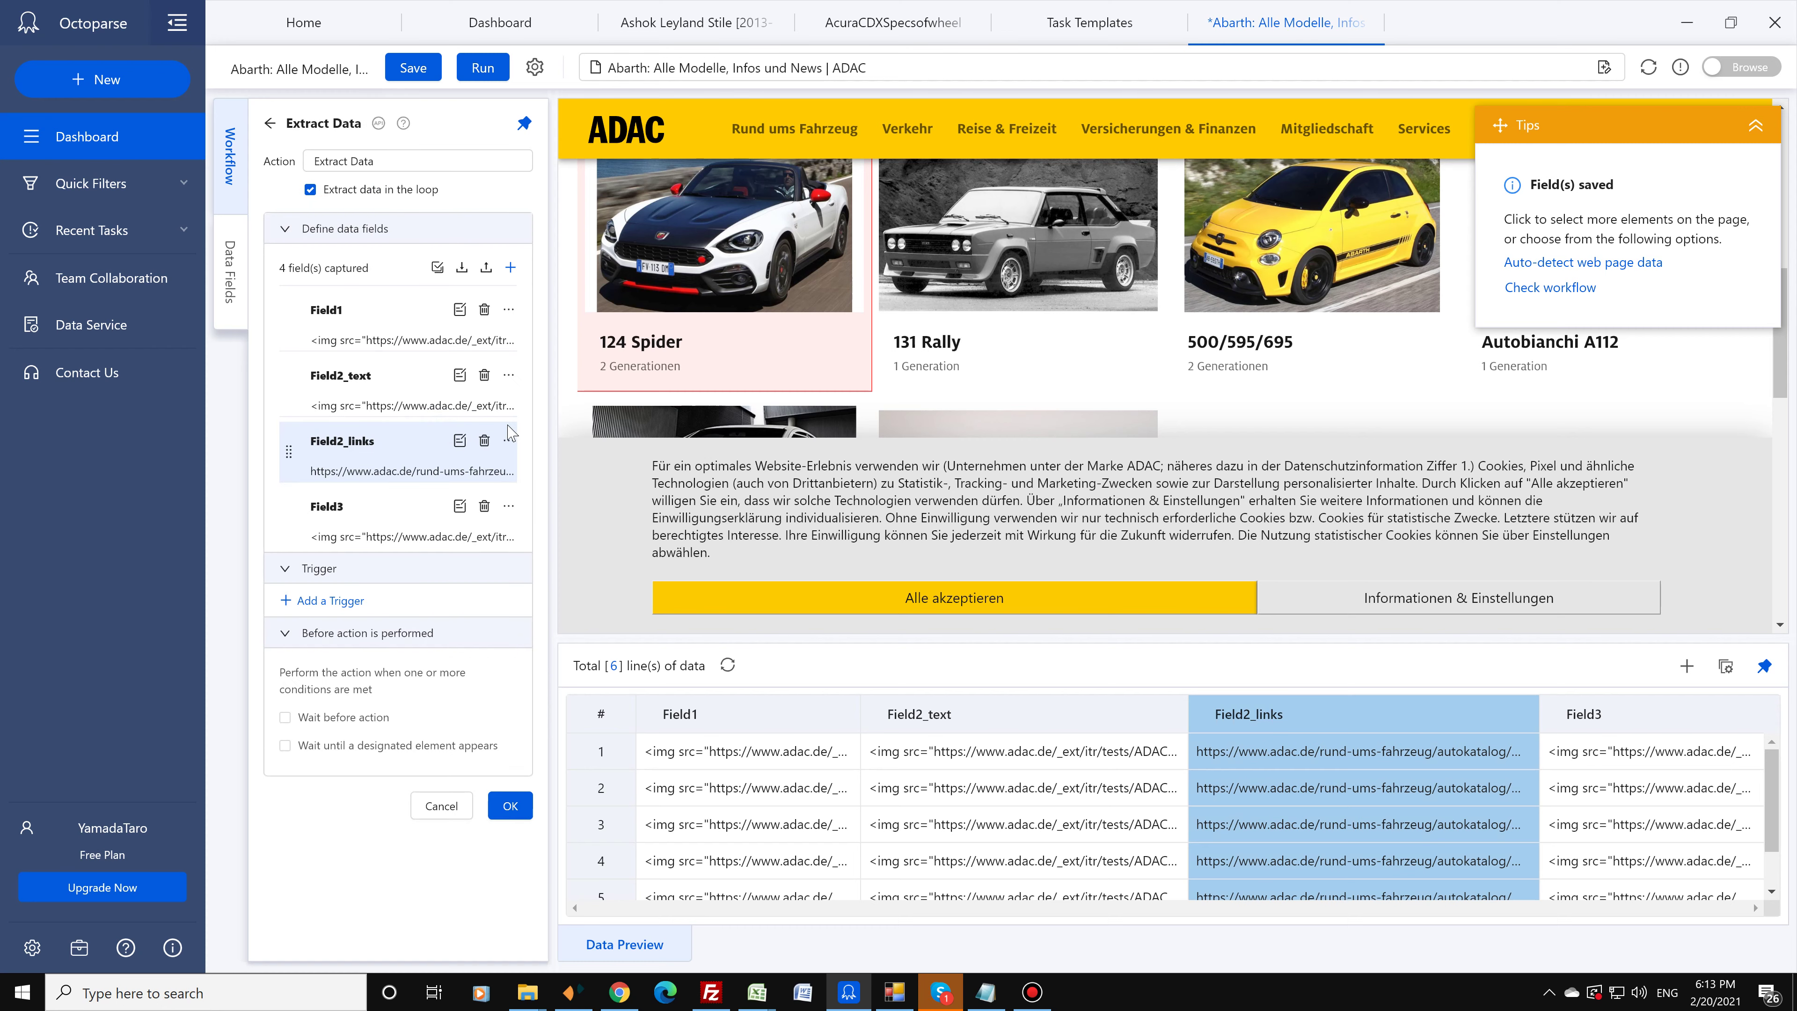
pyautogui.click(507, 443)
pyautogui.click(448, 468)
pyautogui.click(458, 731)
# Step: Run the task with the card text and link fields, stop the run and exit the run window
pyautogui.click(483, 67)
pyautogui.click(802, 258)
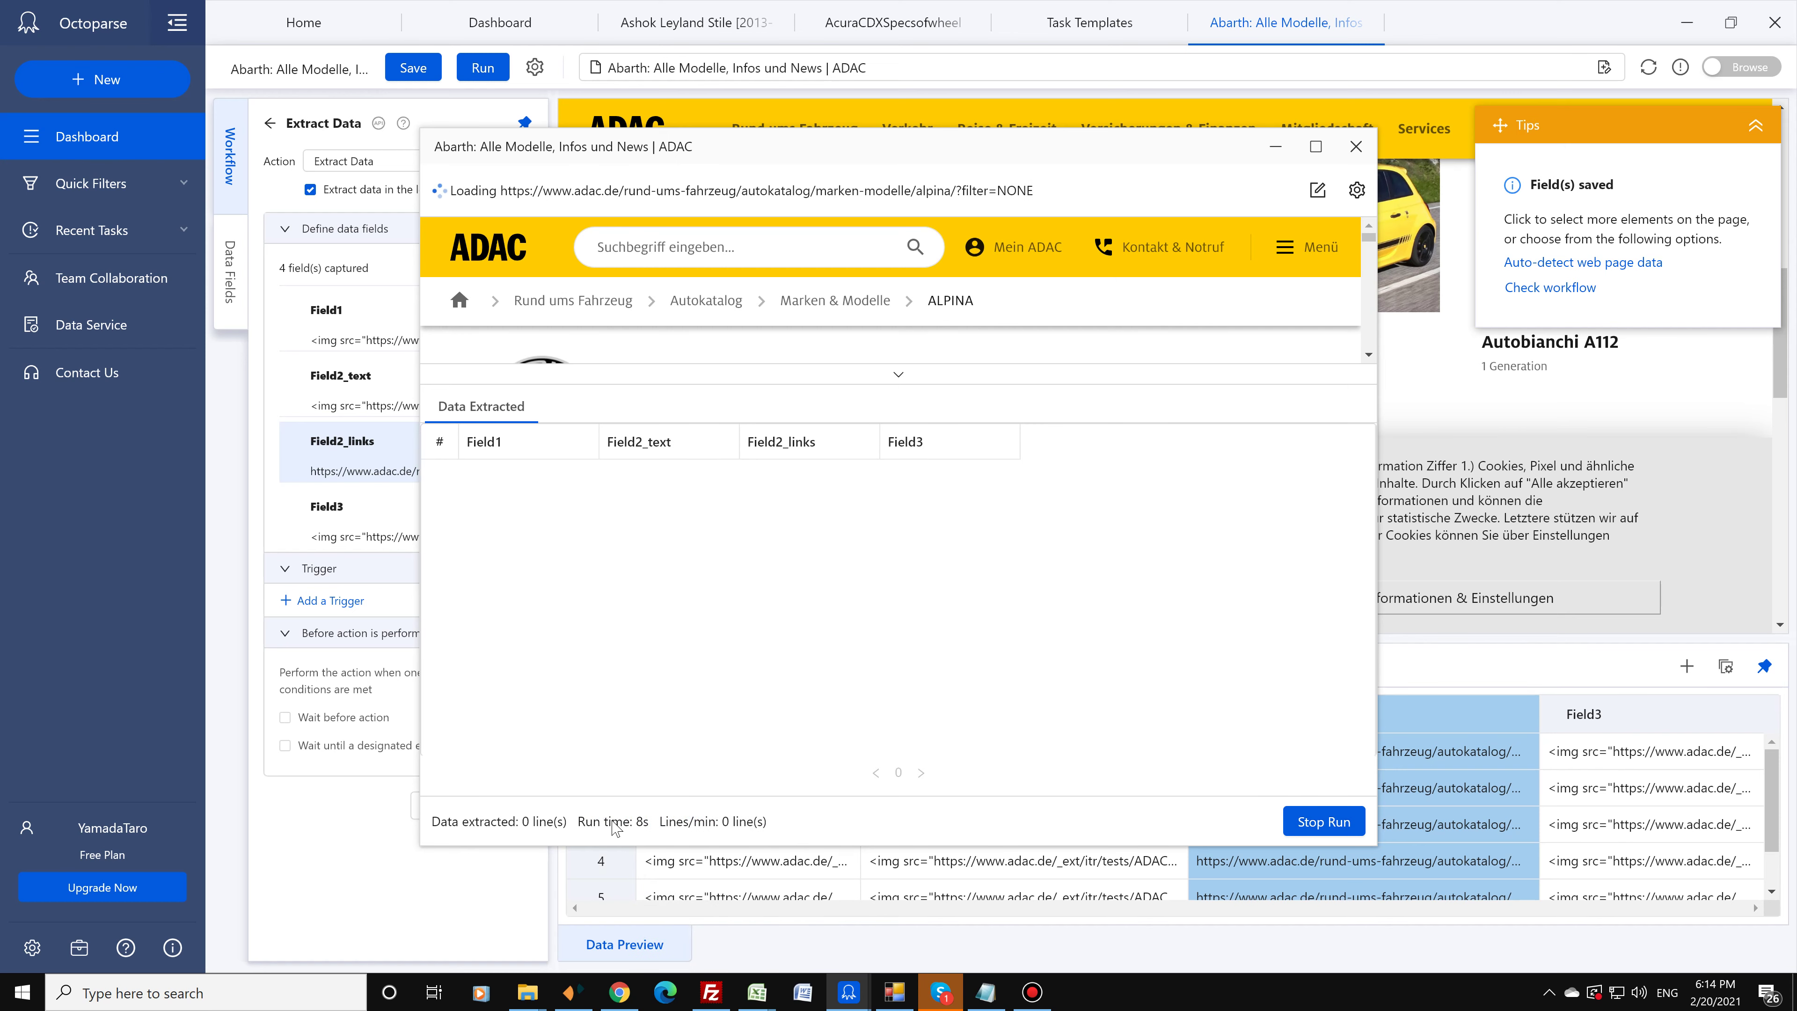
pyautogui.click(1323, 821)
pyautogui.click(1050, 505)
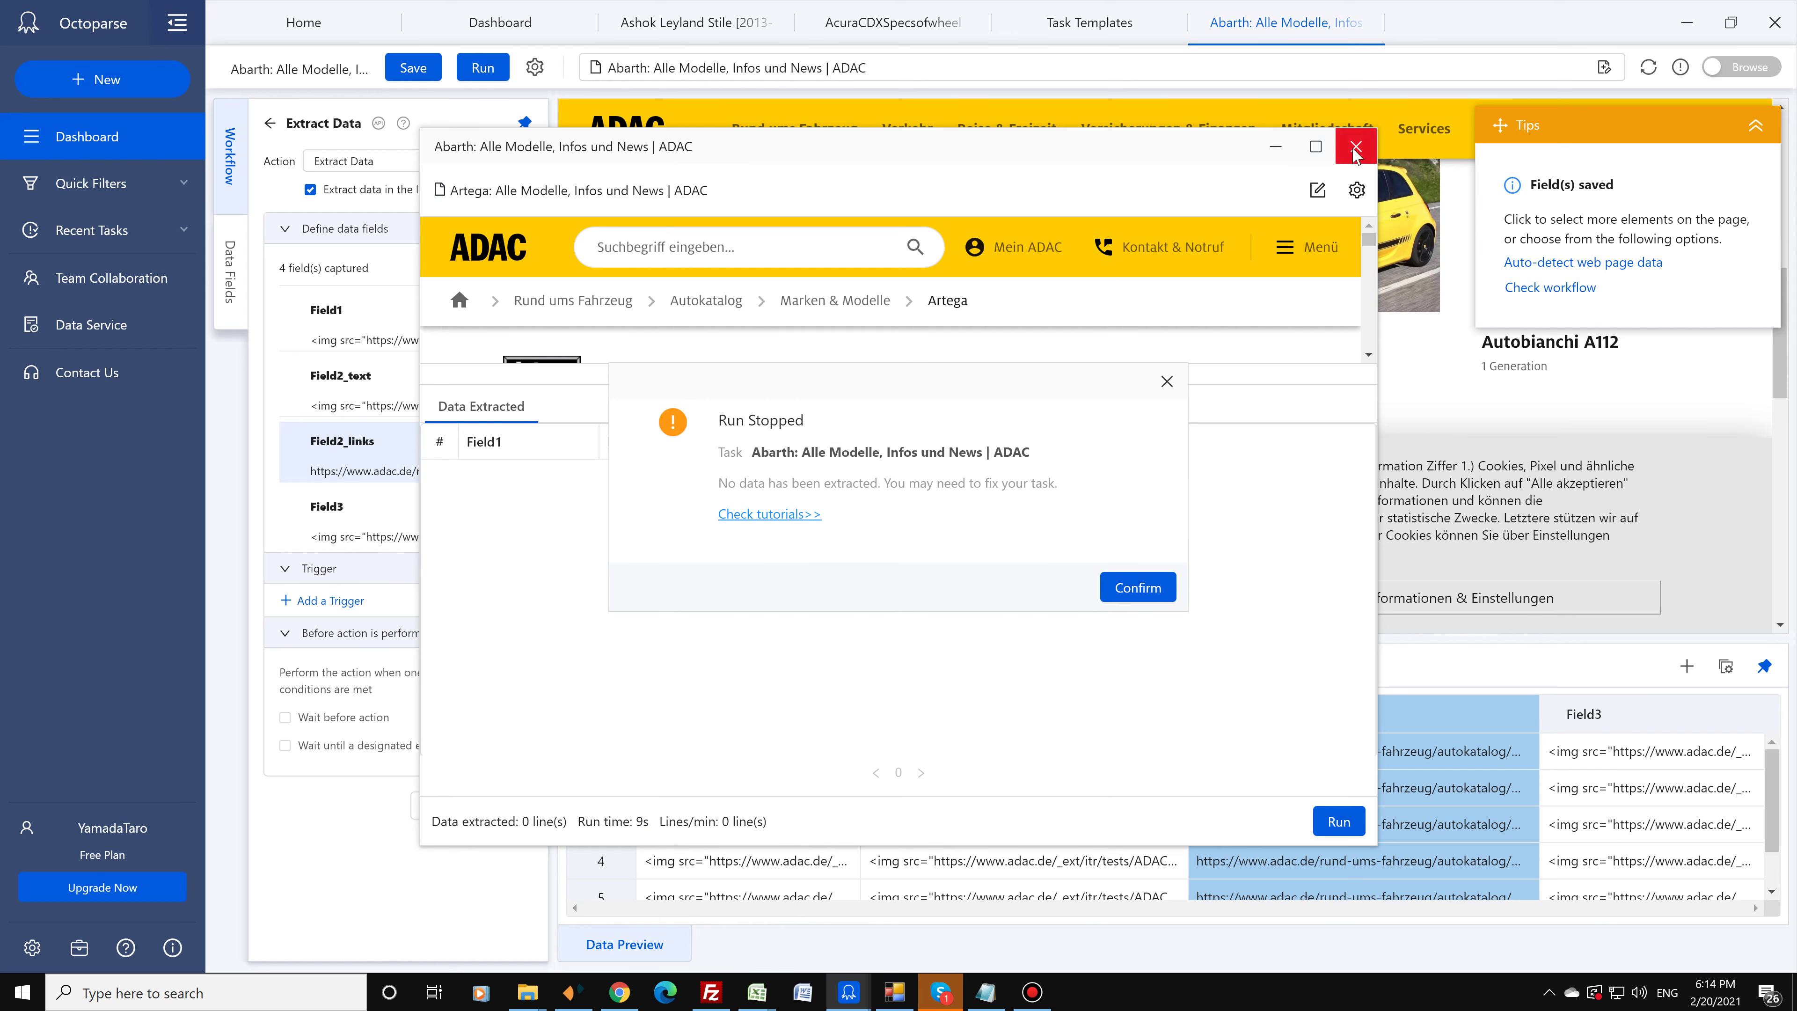
pyautogui.click(1153, 588)
pyautogui.click(1356, 146)
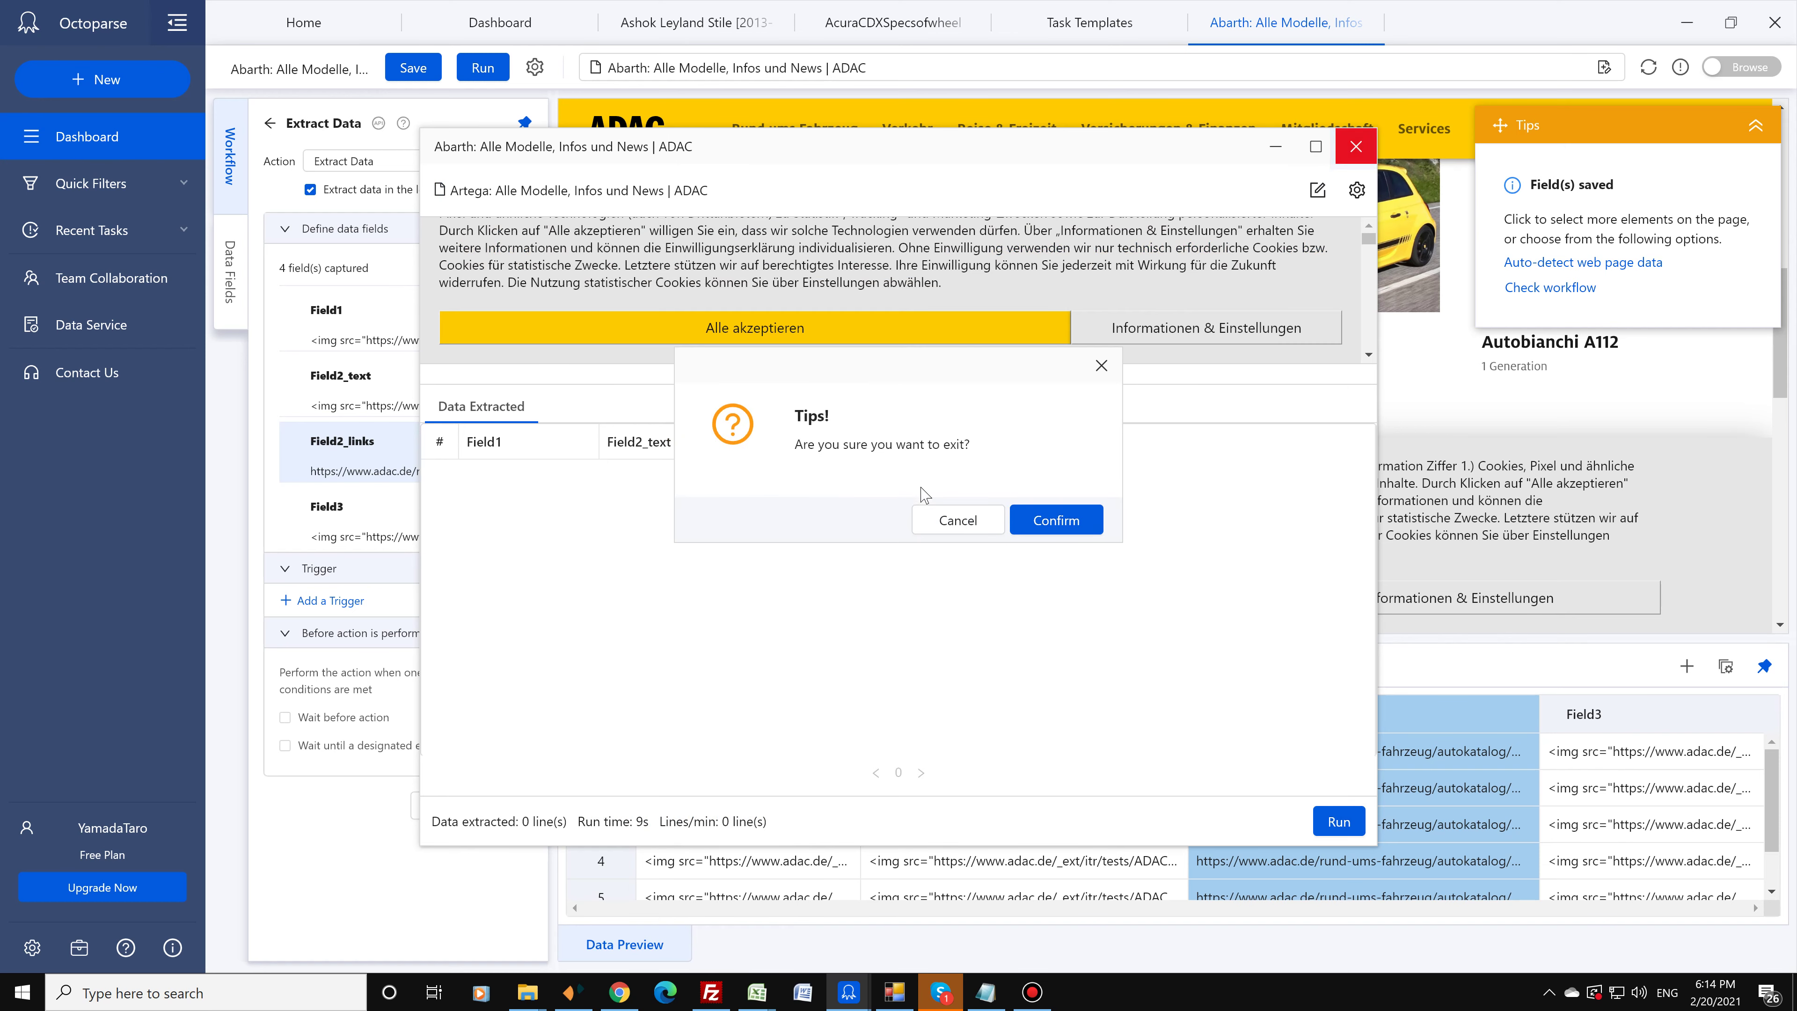
pyautogui.click(1030, 515)
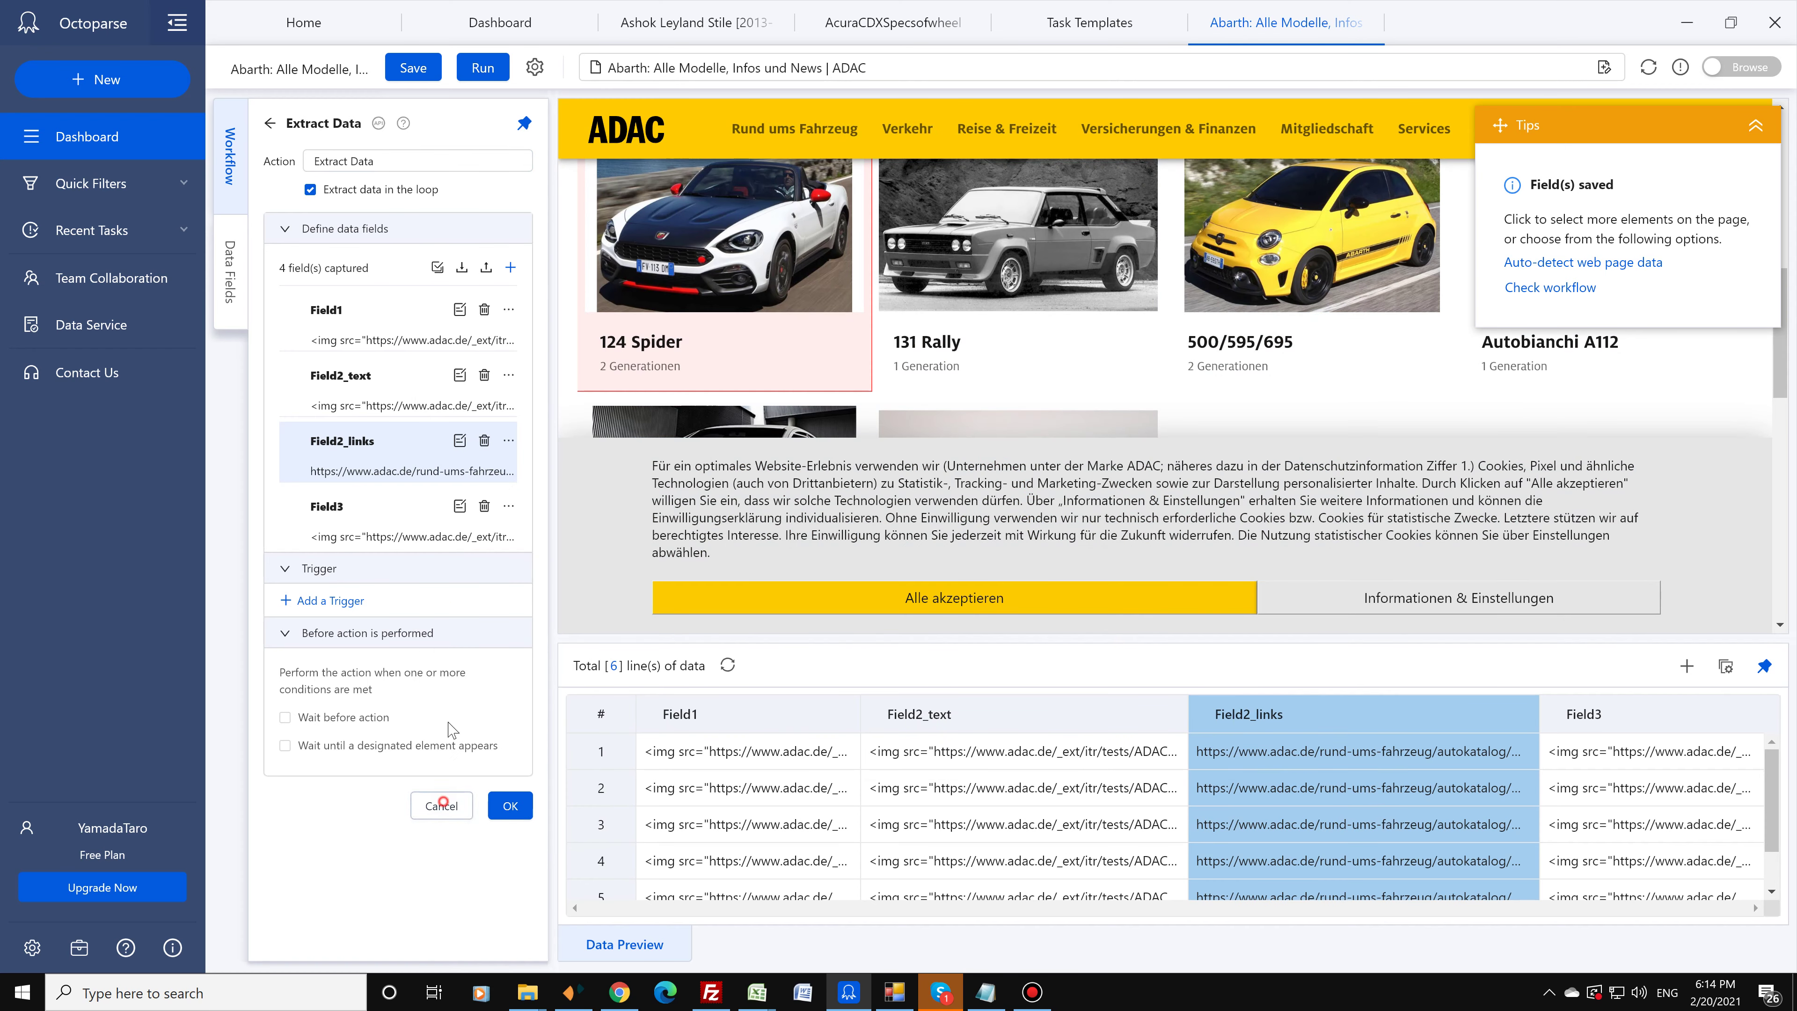
# Step: Cancel the Extract Data settings and delete the model card loop from the workflow
pyautogui.click(441, 803)
pyautogui.click(489, 383)
pyautogui.press('Delete')
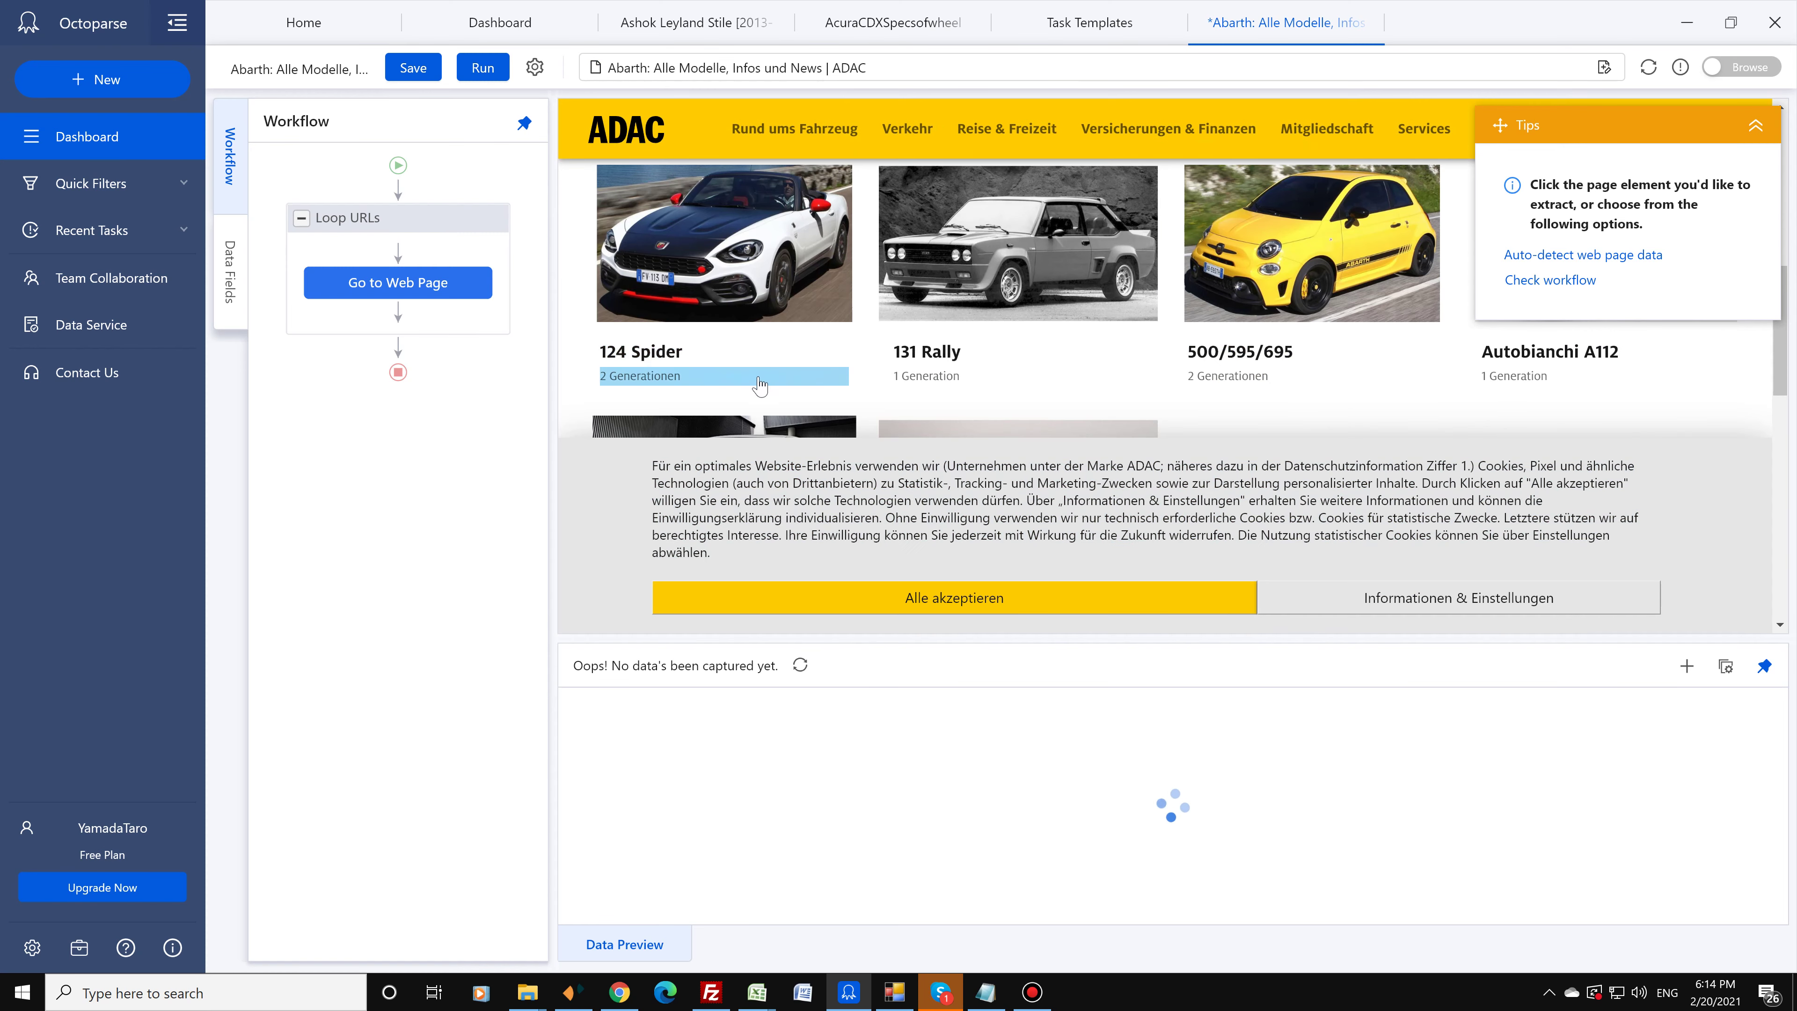
# Step: Select all six model names, starting with 124 Spider, and extract their text as the only field
pyautogui.click(757, 362)
pyautogui.click(1564, 238)
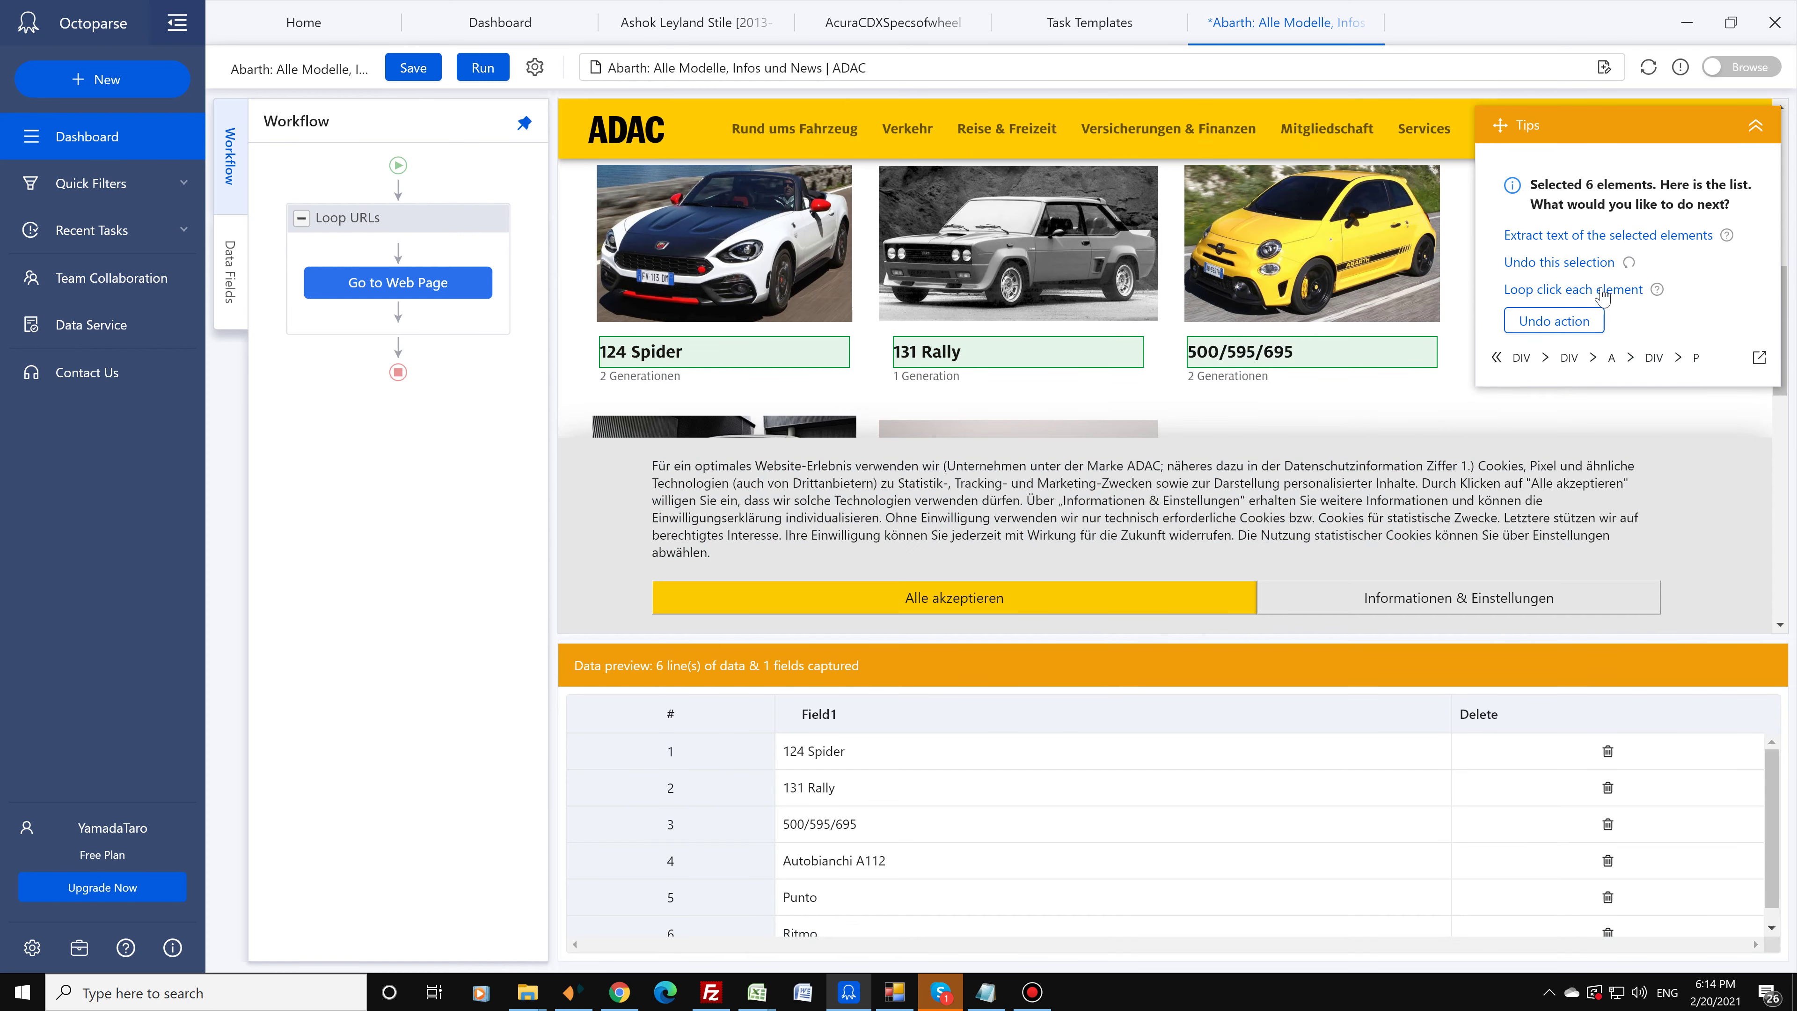
pyautogui.click(1592, 235)
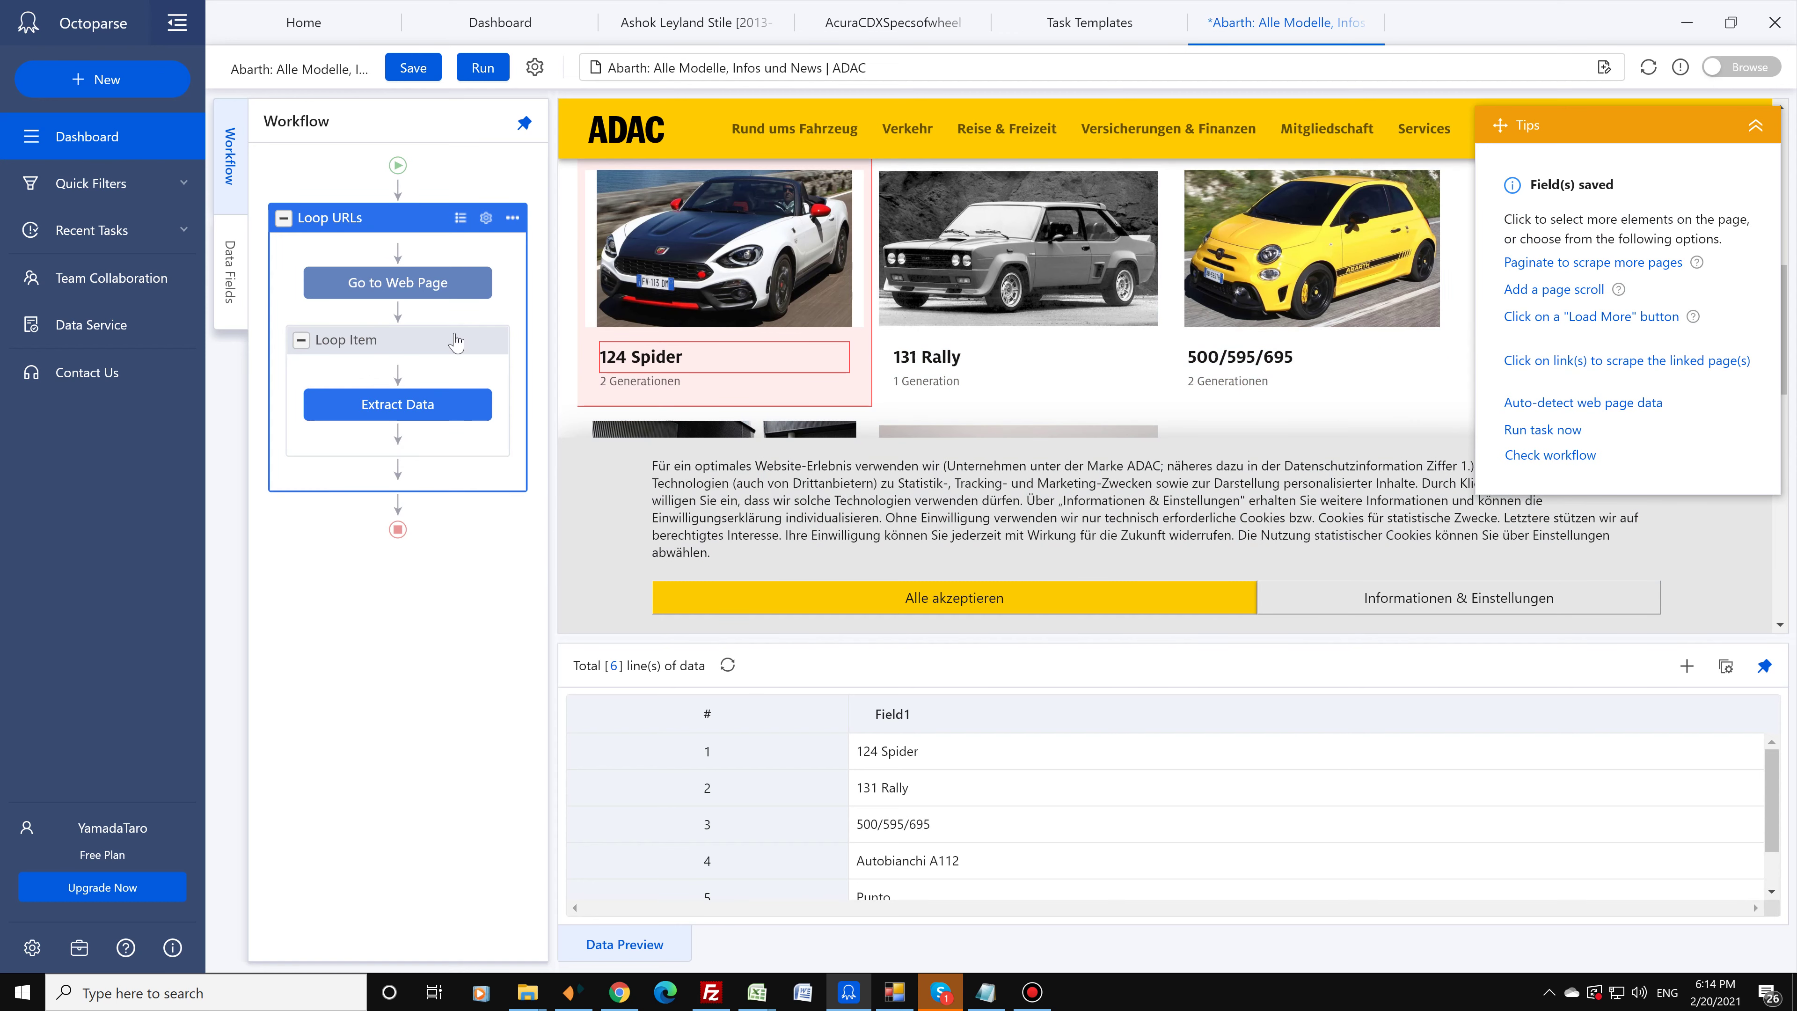
# Step: Run the names-only task on this device and maximize the run window
pyautogui.click(483, 67)
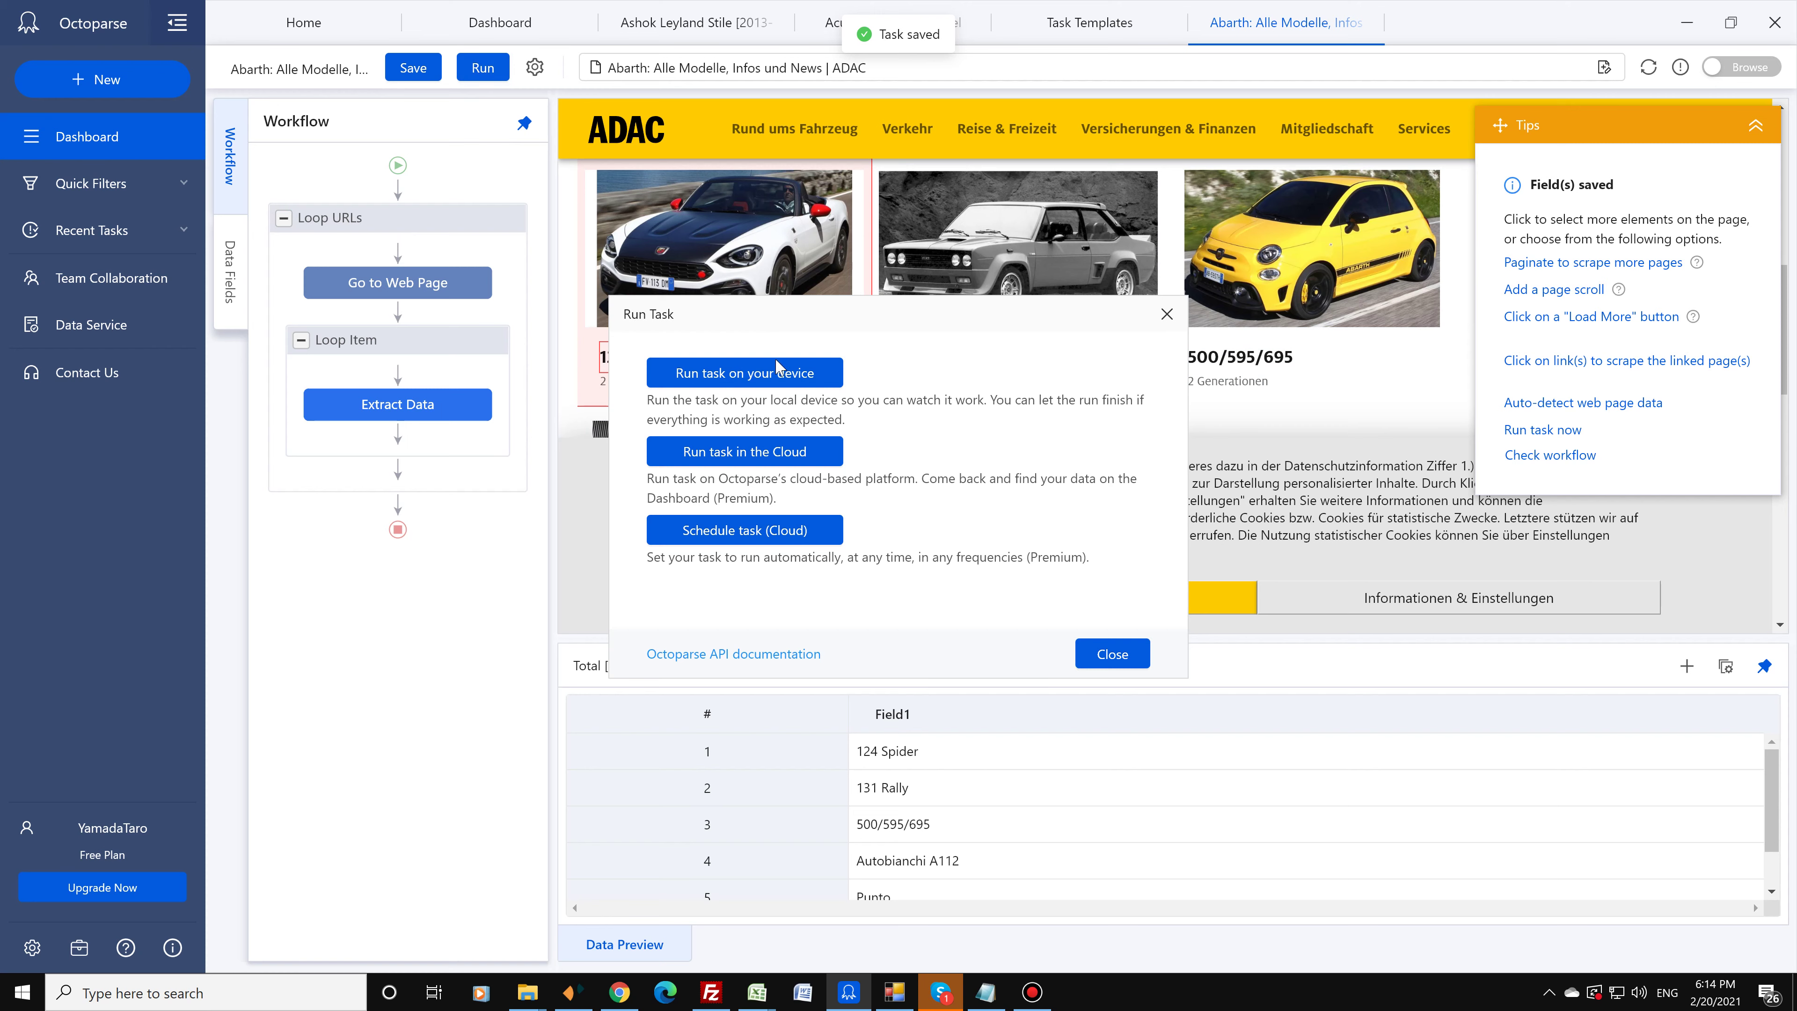
pyautogui.click(778, 370)
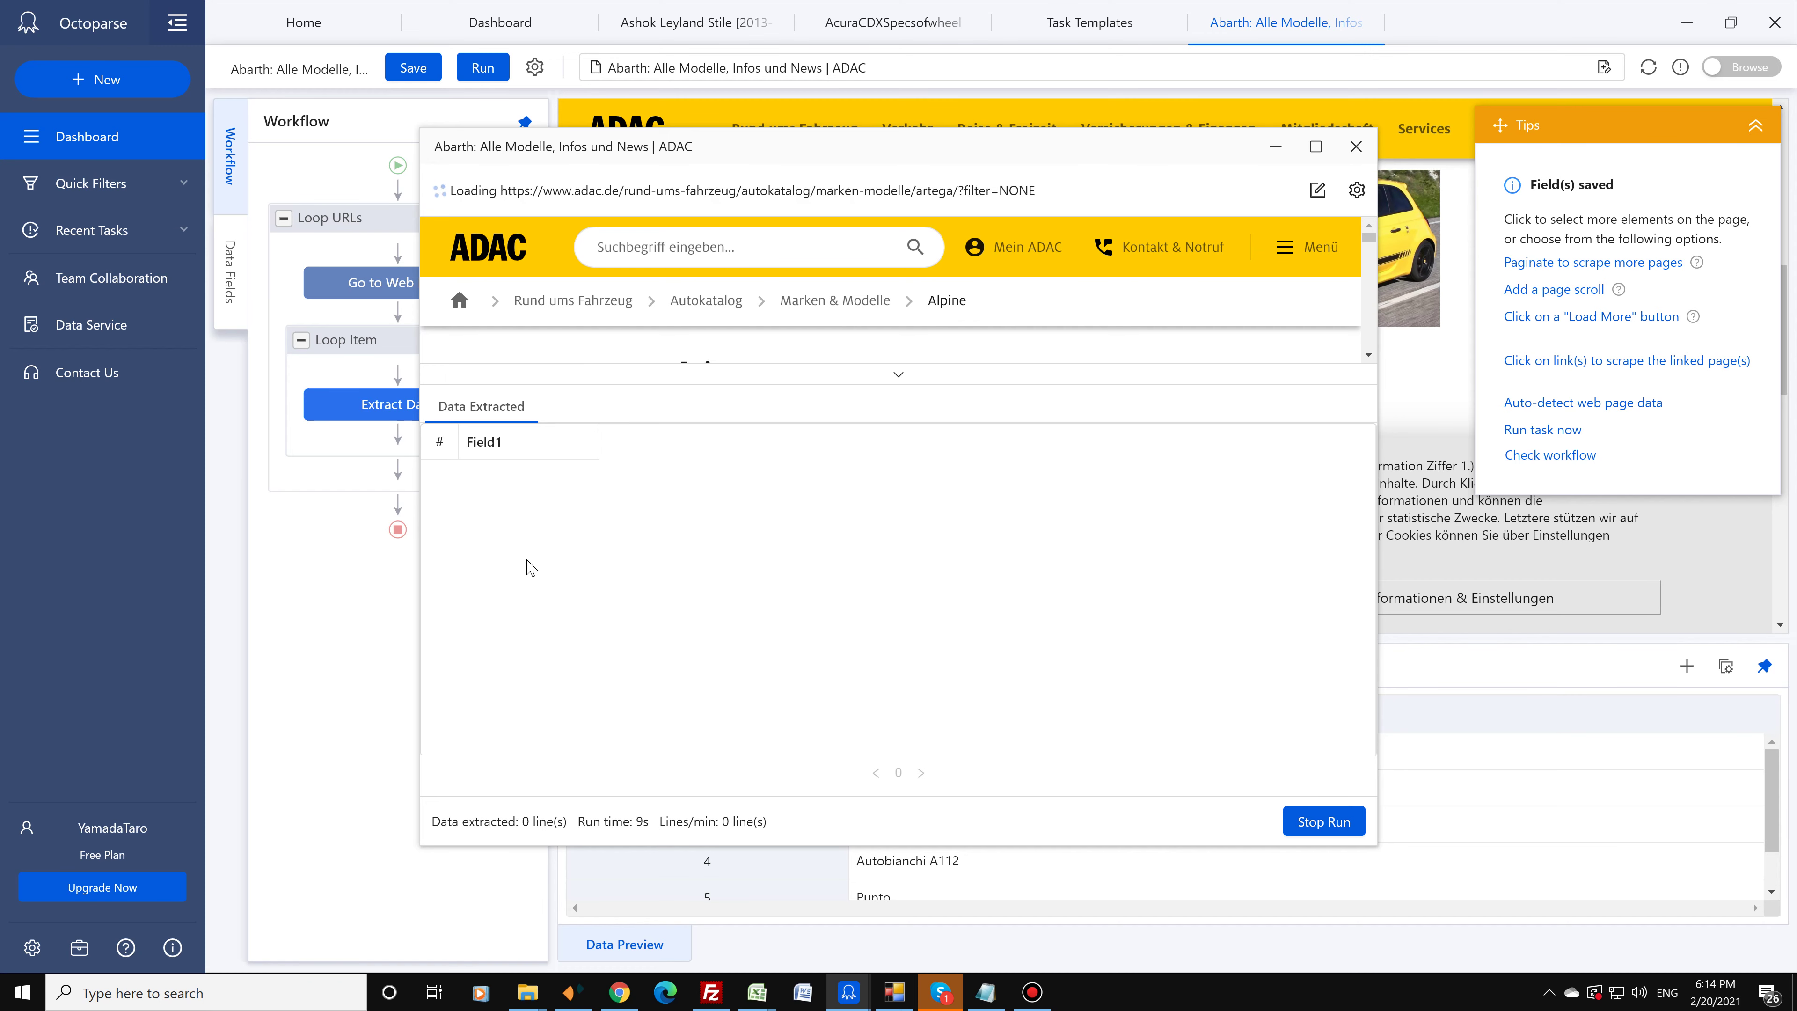
pyautogui.click(1316, 146)
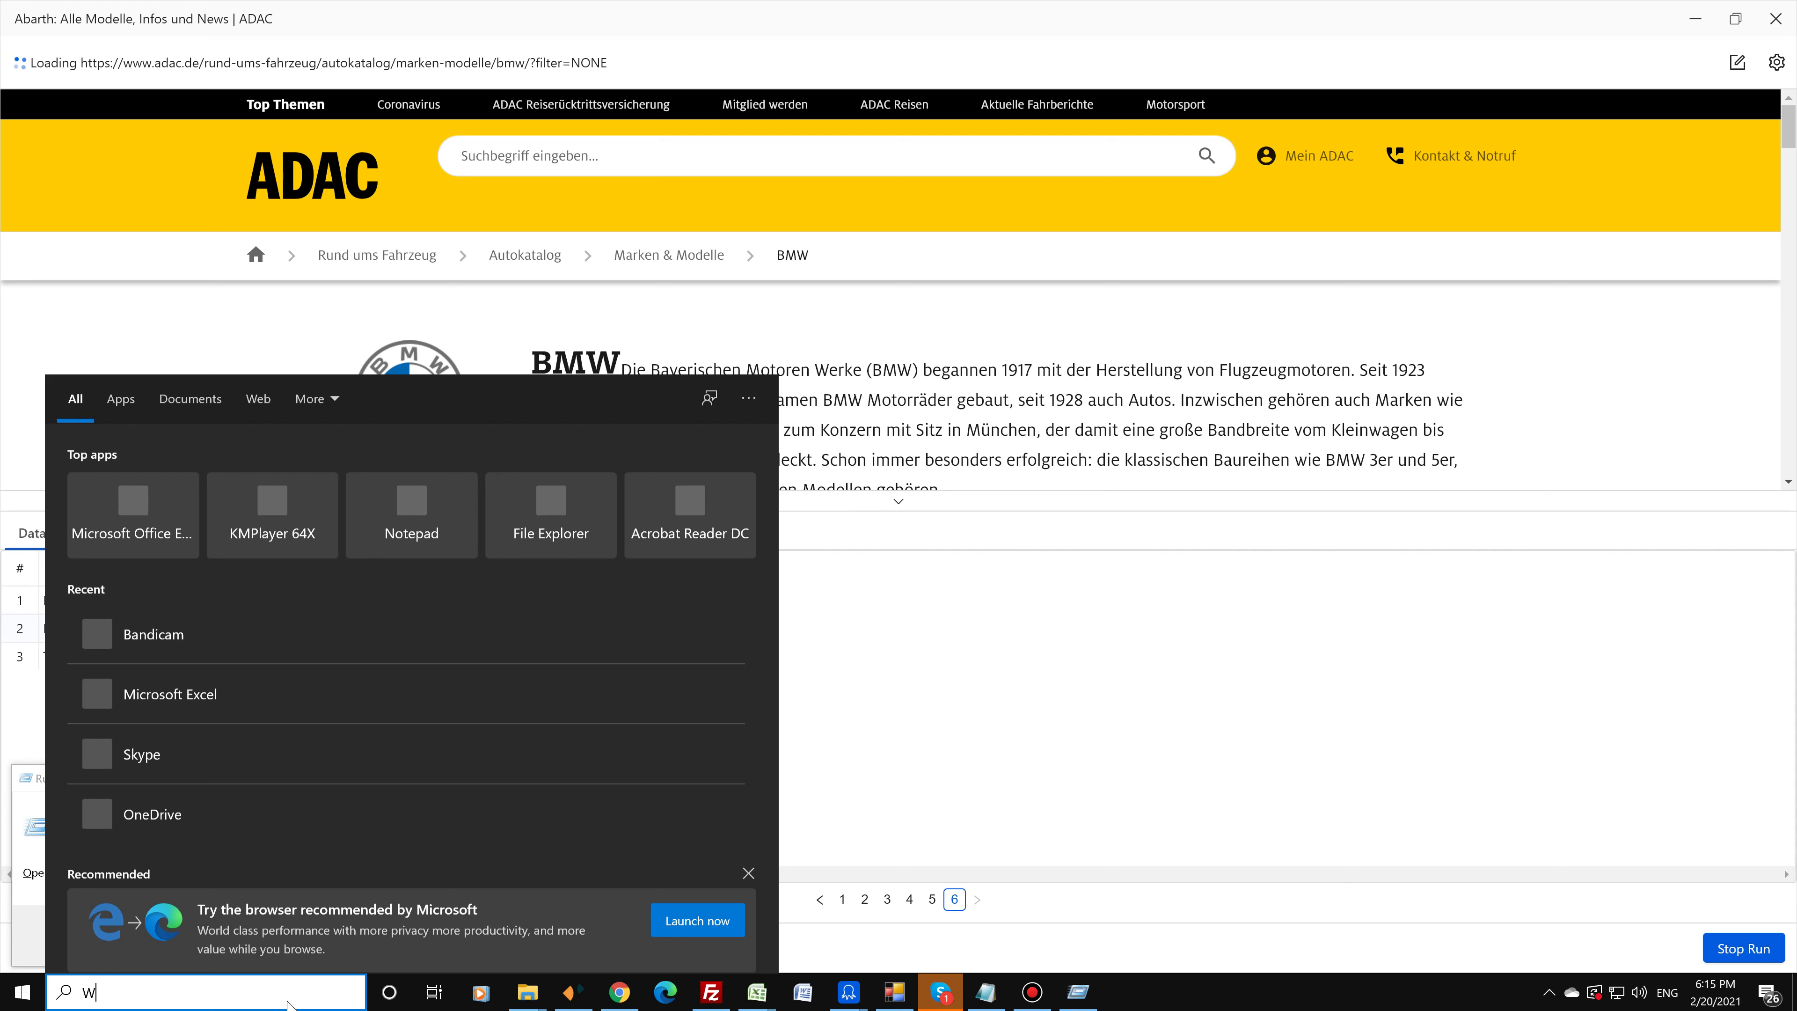
# Step: Switch to Microsoft Word with a blank document and set the font size to 20
pyautogui.write('ORD')
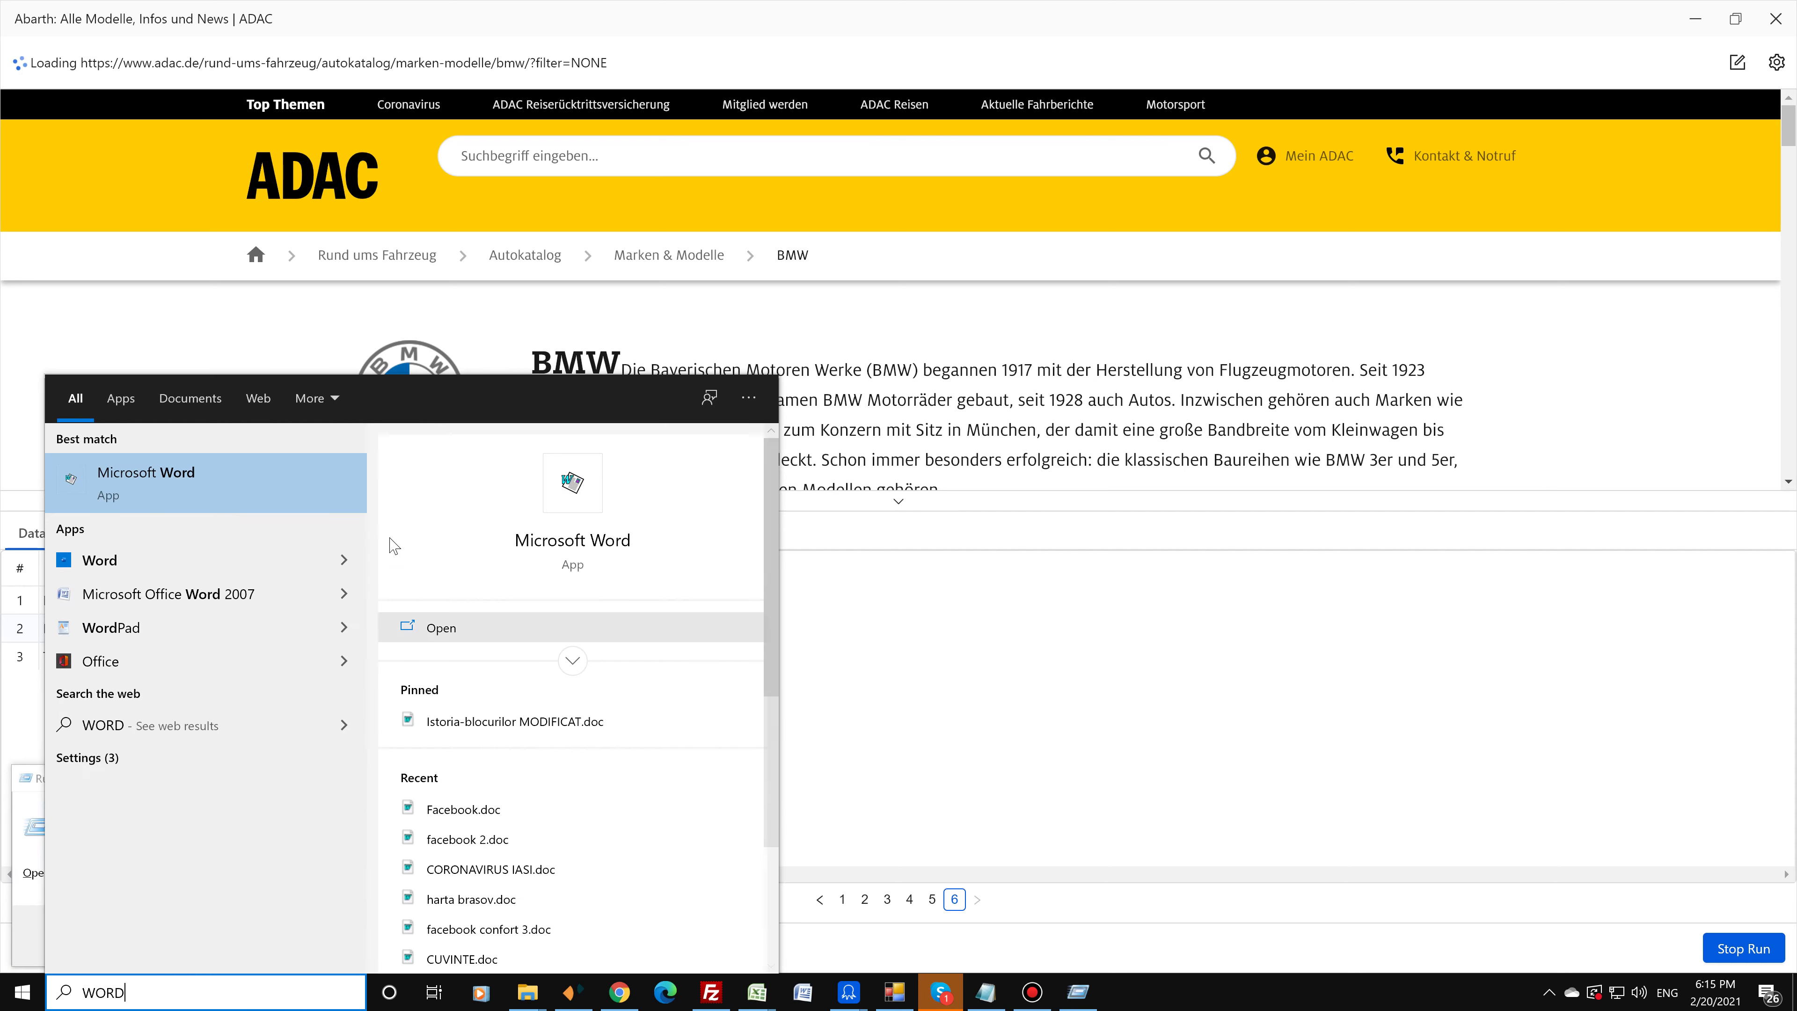
pyautogui.click(265, 485)
pyautogui.click(1033, 568)
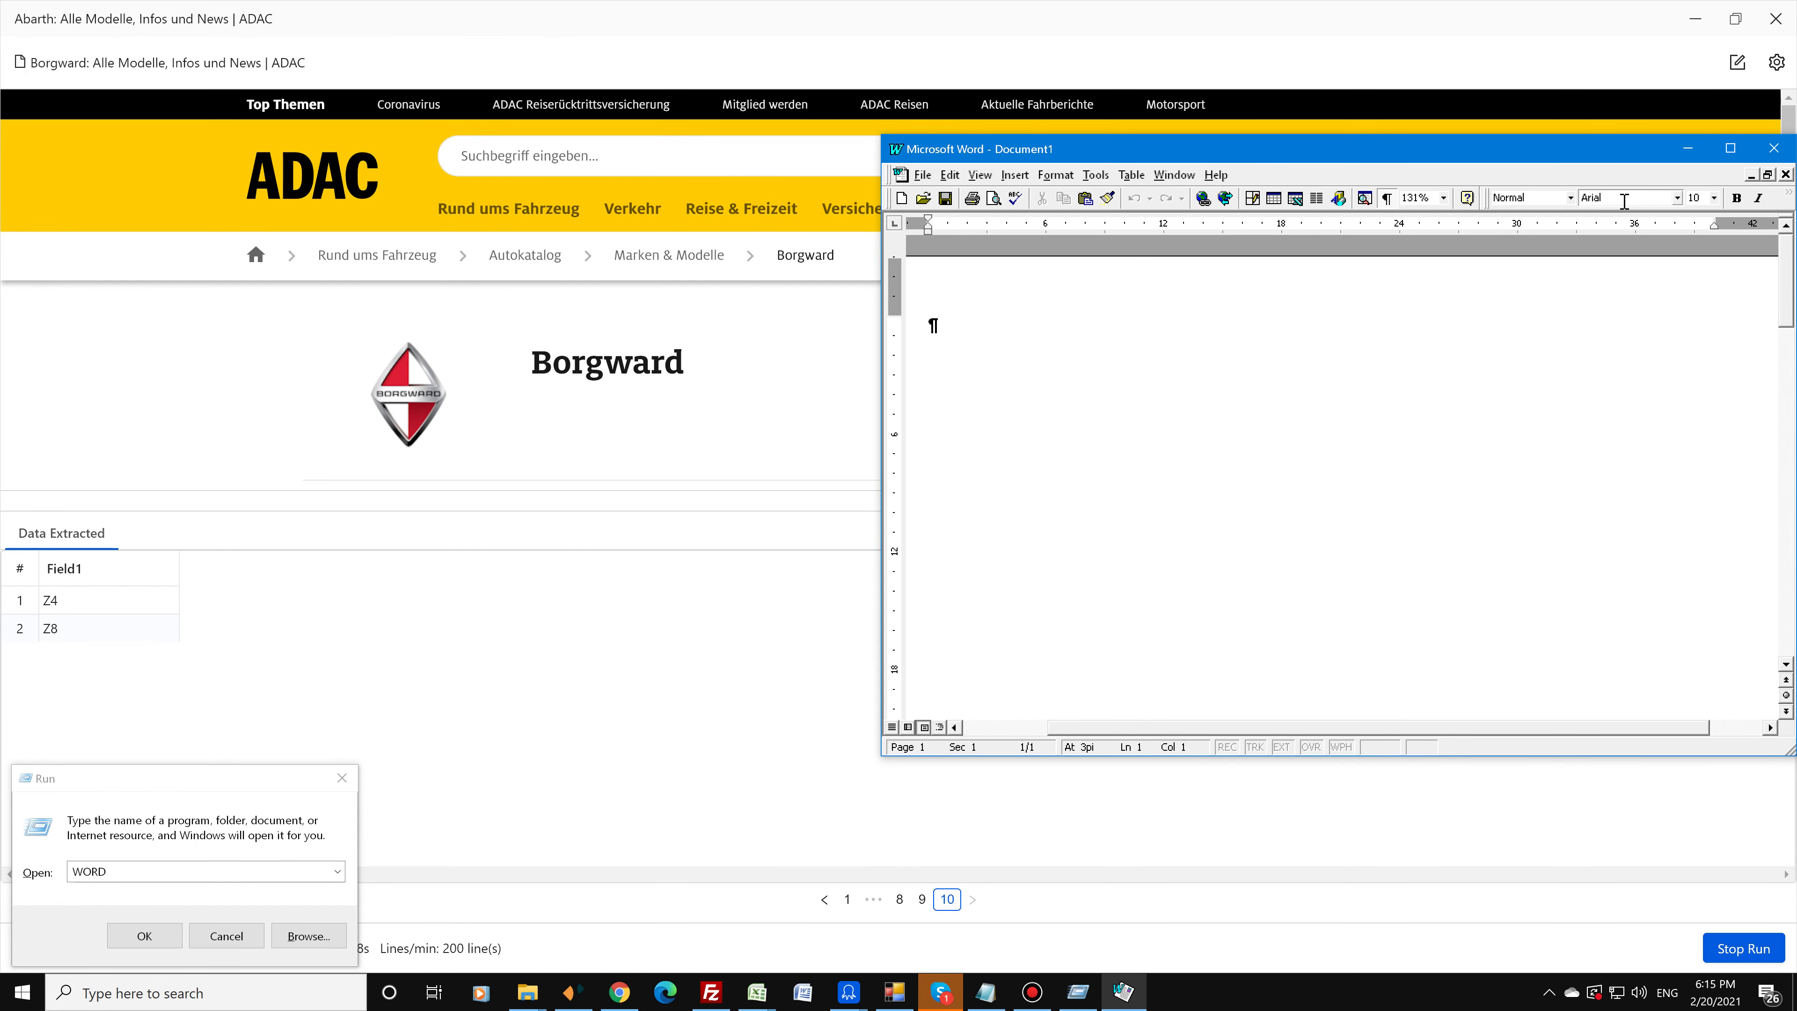
pyautogui.click(1698, 198)
pyautogui.write('20')
pyautogui.press('Return')
# Step: Write "Car names are being extracted now, but I have been trying for 2 HOURS to extract URLs to each model without success!!" and return to Octoparse
pyautogui.write('Car names are being extracted ')
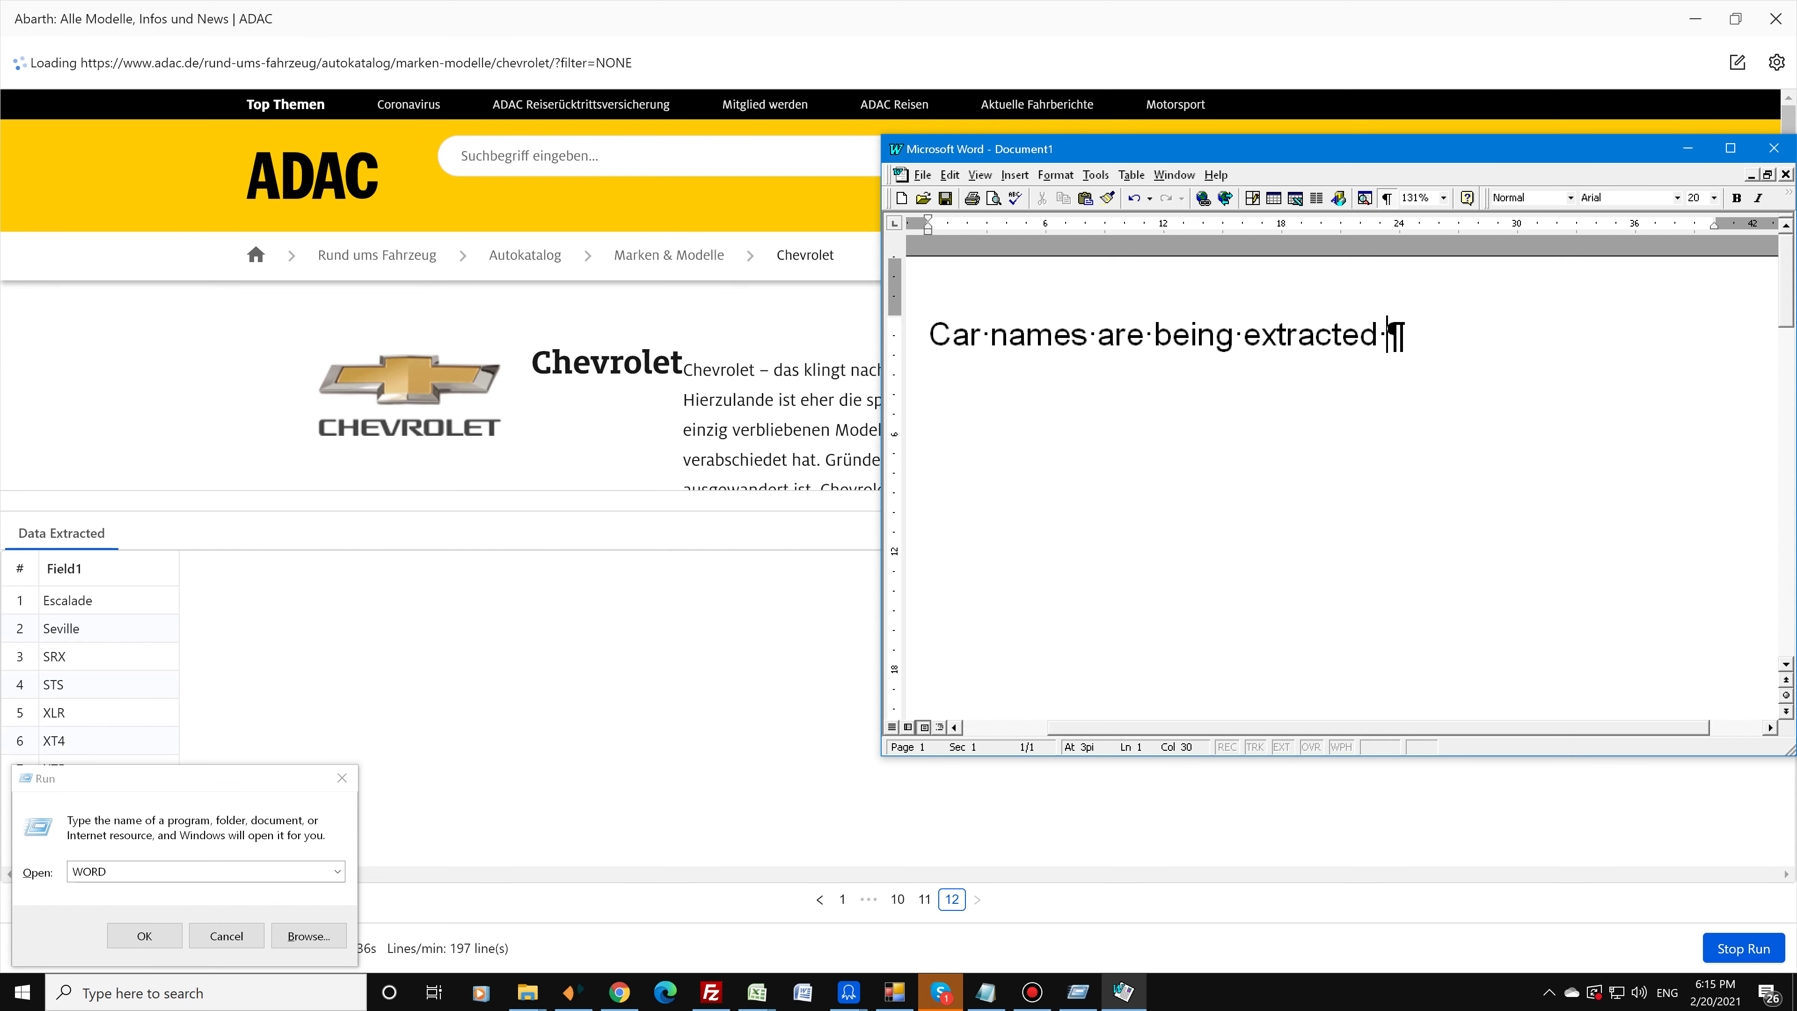
pyautogui.write('now, but ')
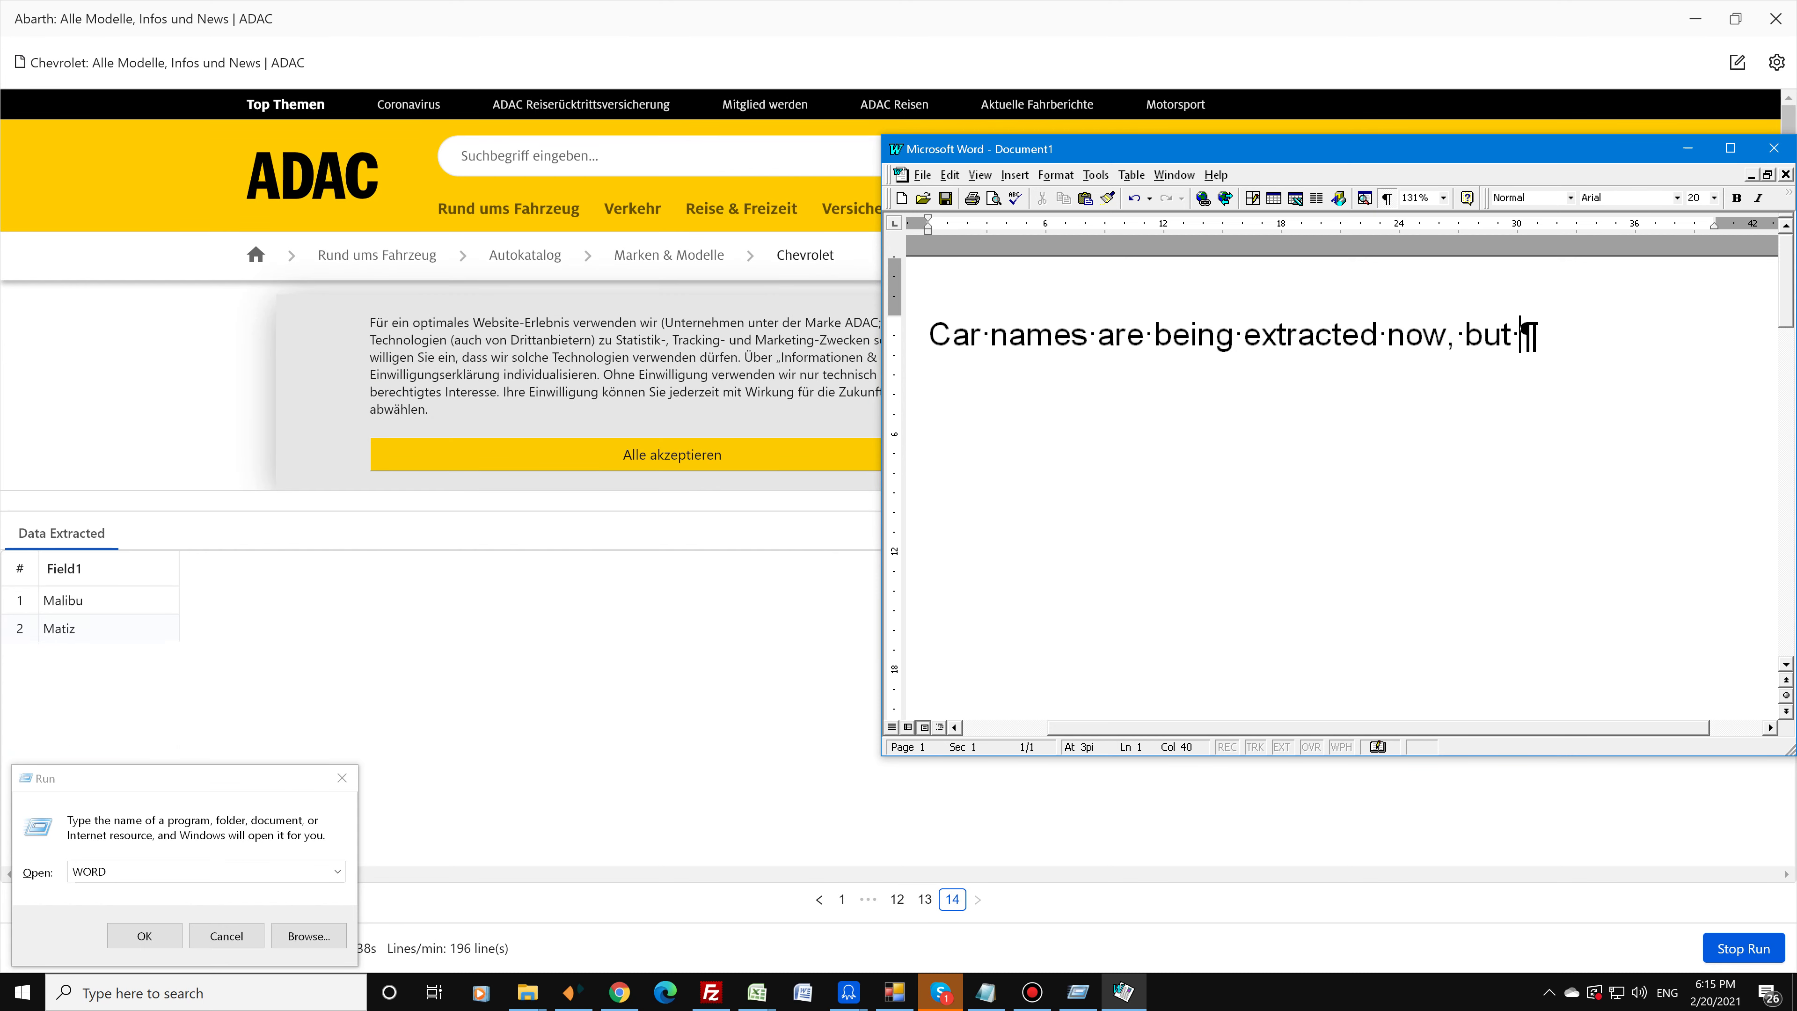
pyautogui.write('I have be')
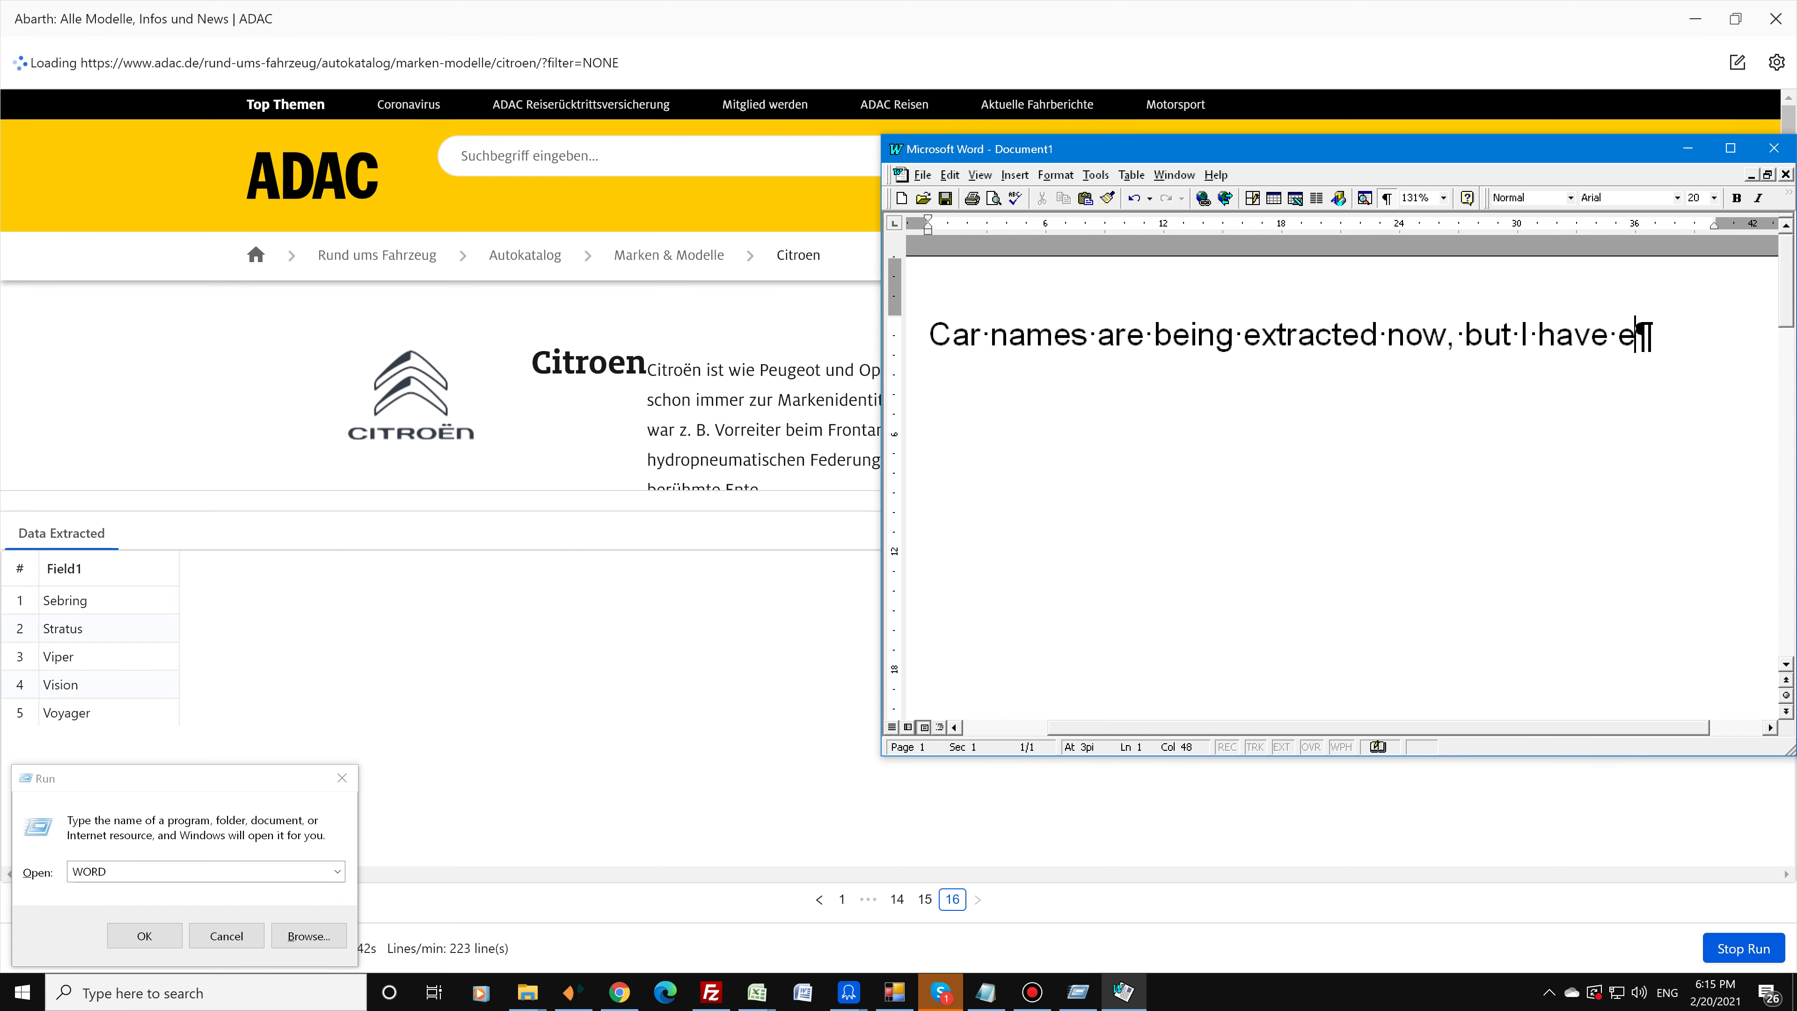
pyautogui.write('en trying to')
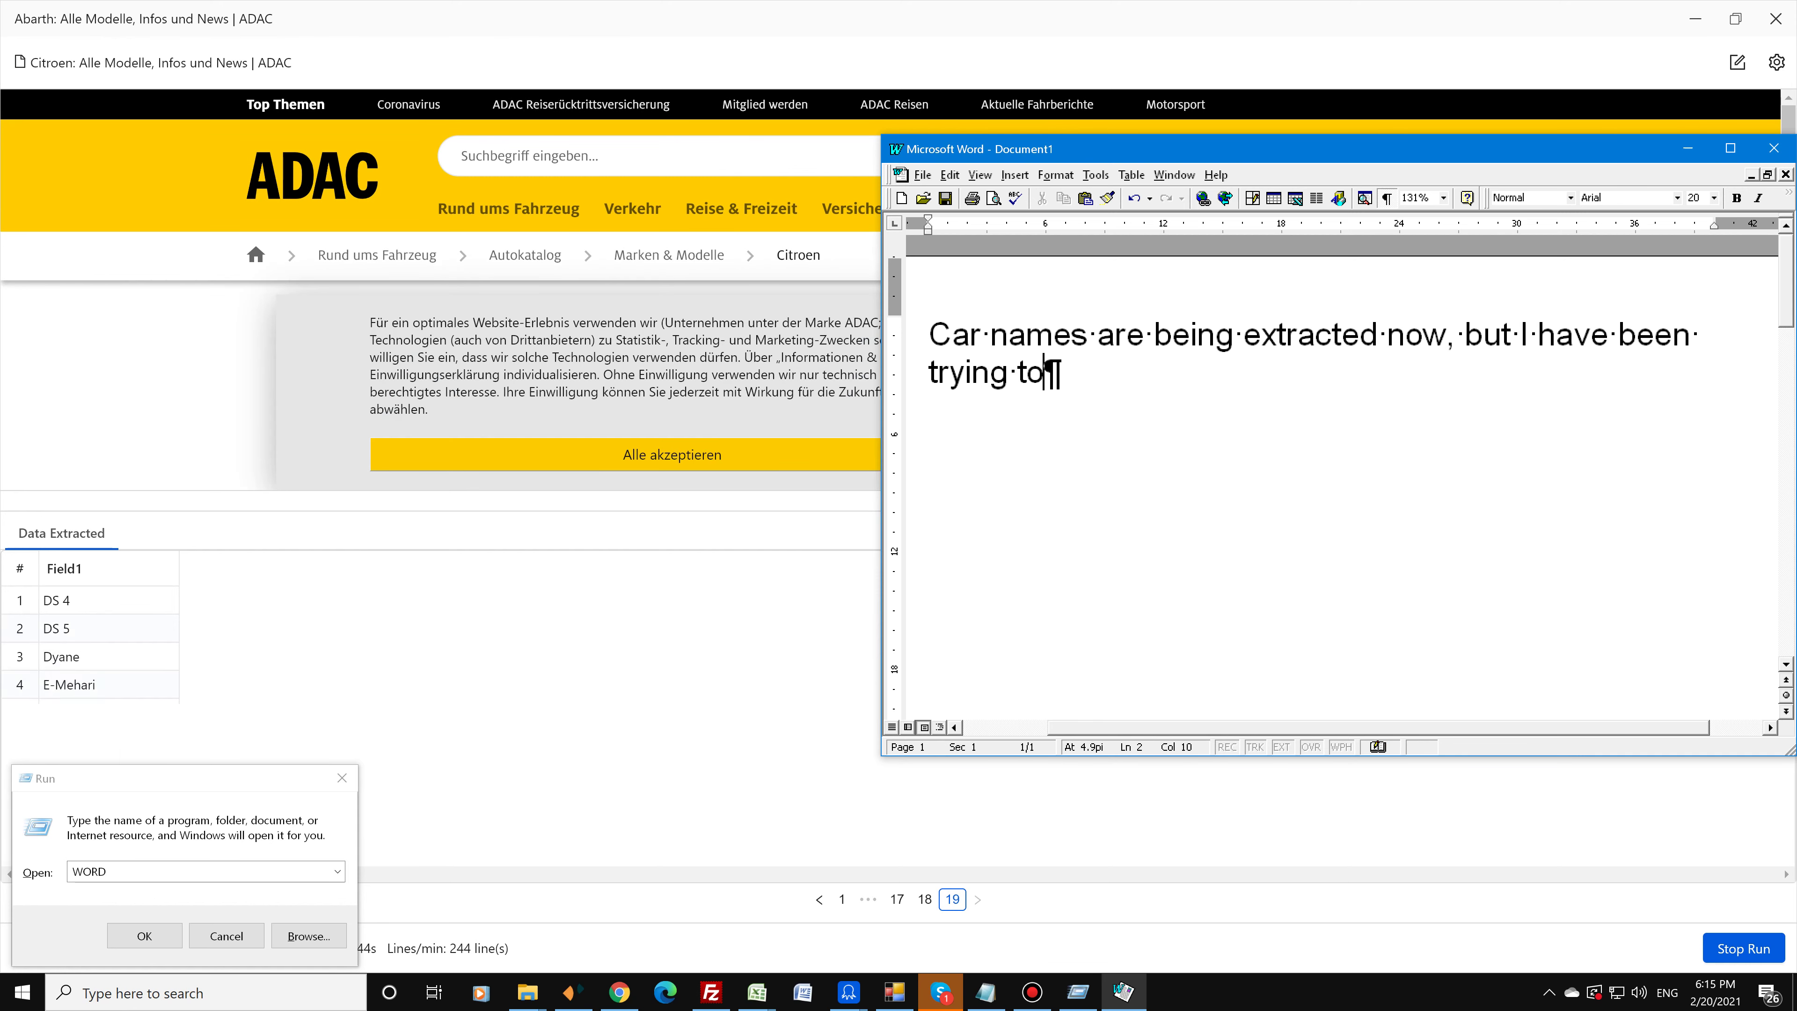
pyautogui.press('BackSpace')
pyautogui.press('BackSpace')
pyautogui.write('for 2 h')
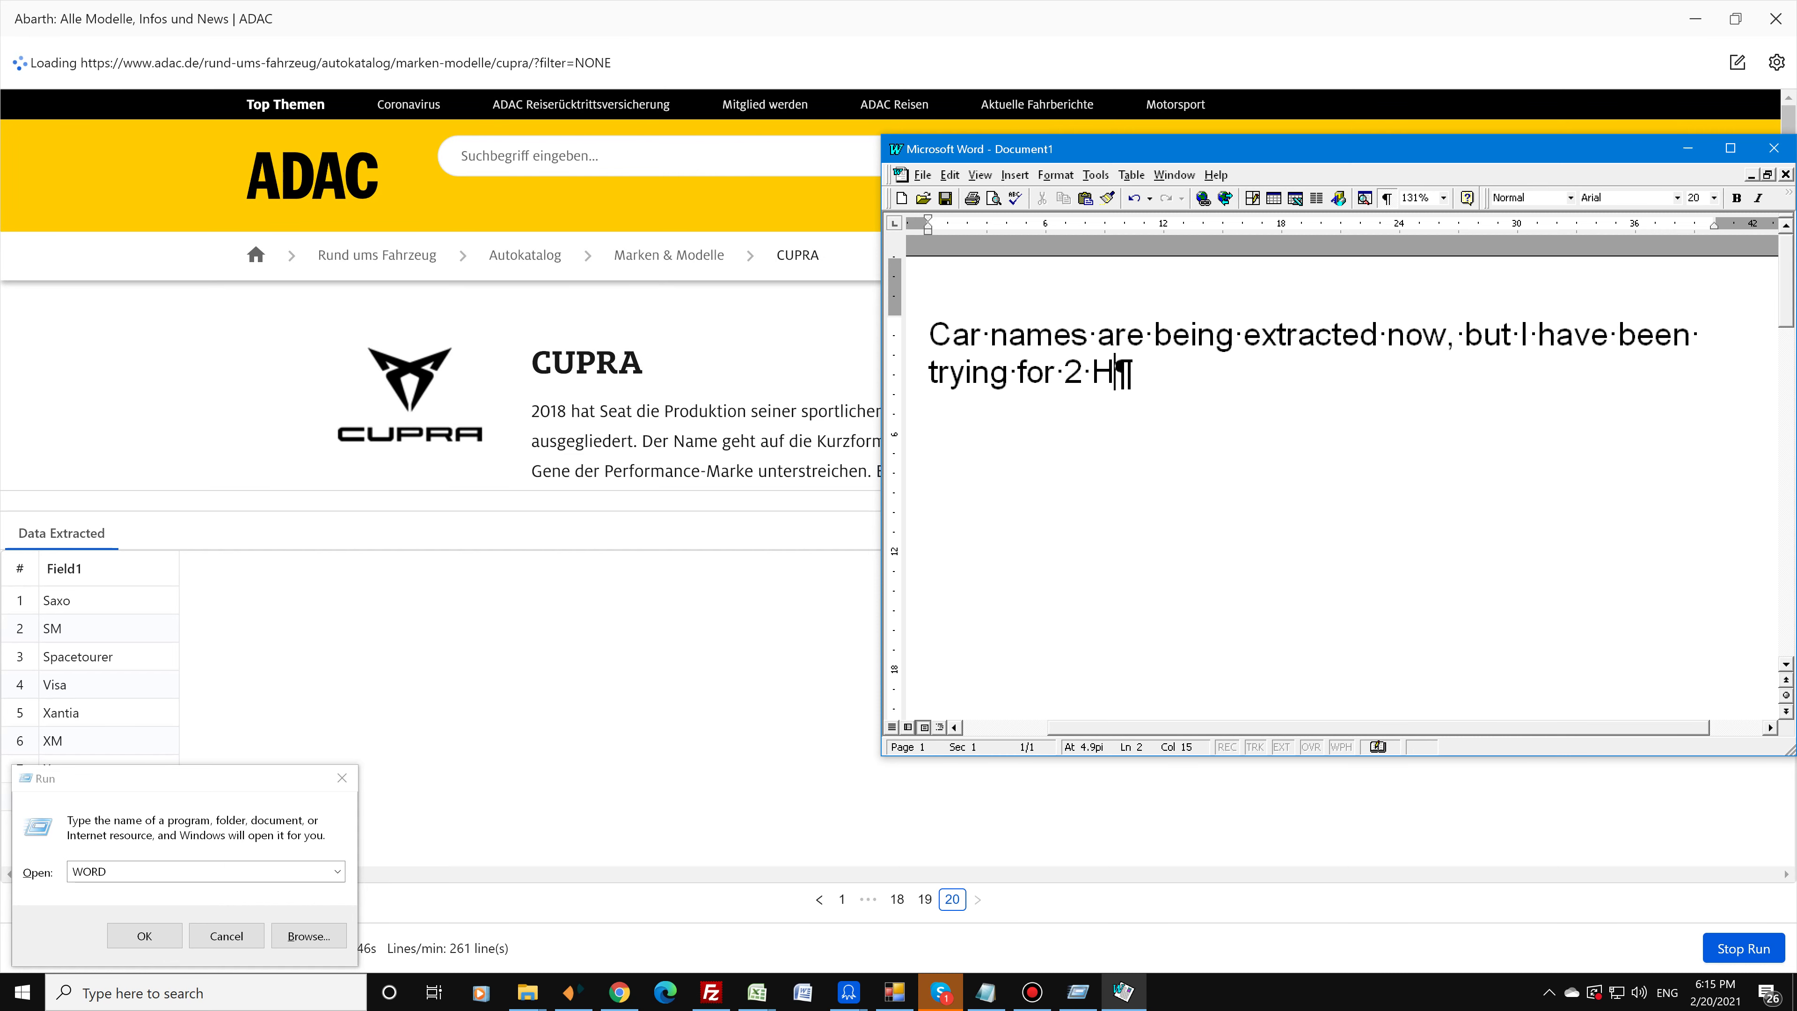
pyautogui.press('BackSpace')
pyautogui.write('HOURS to extract')
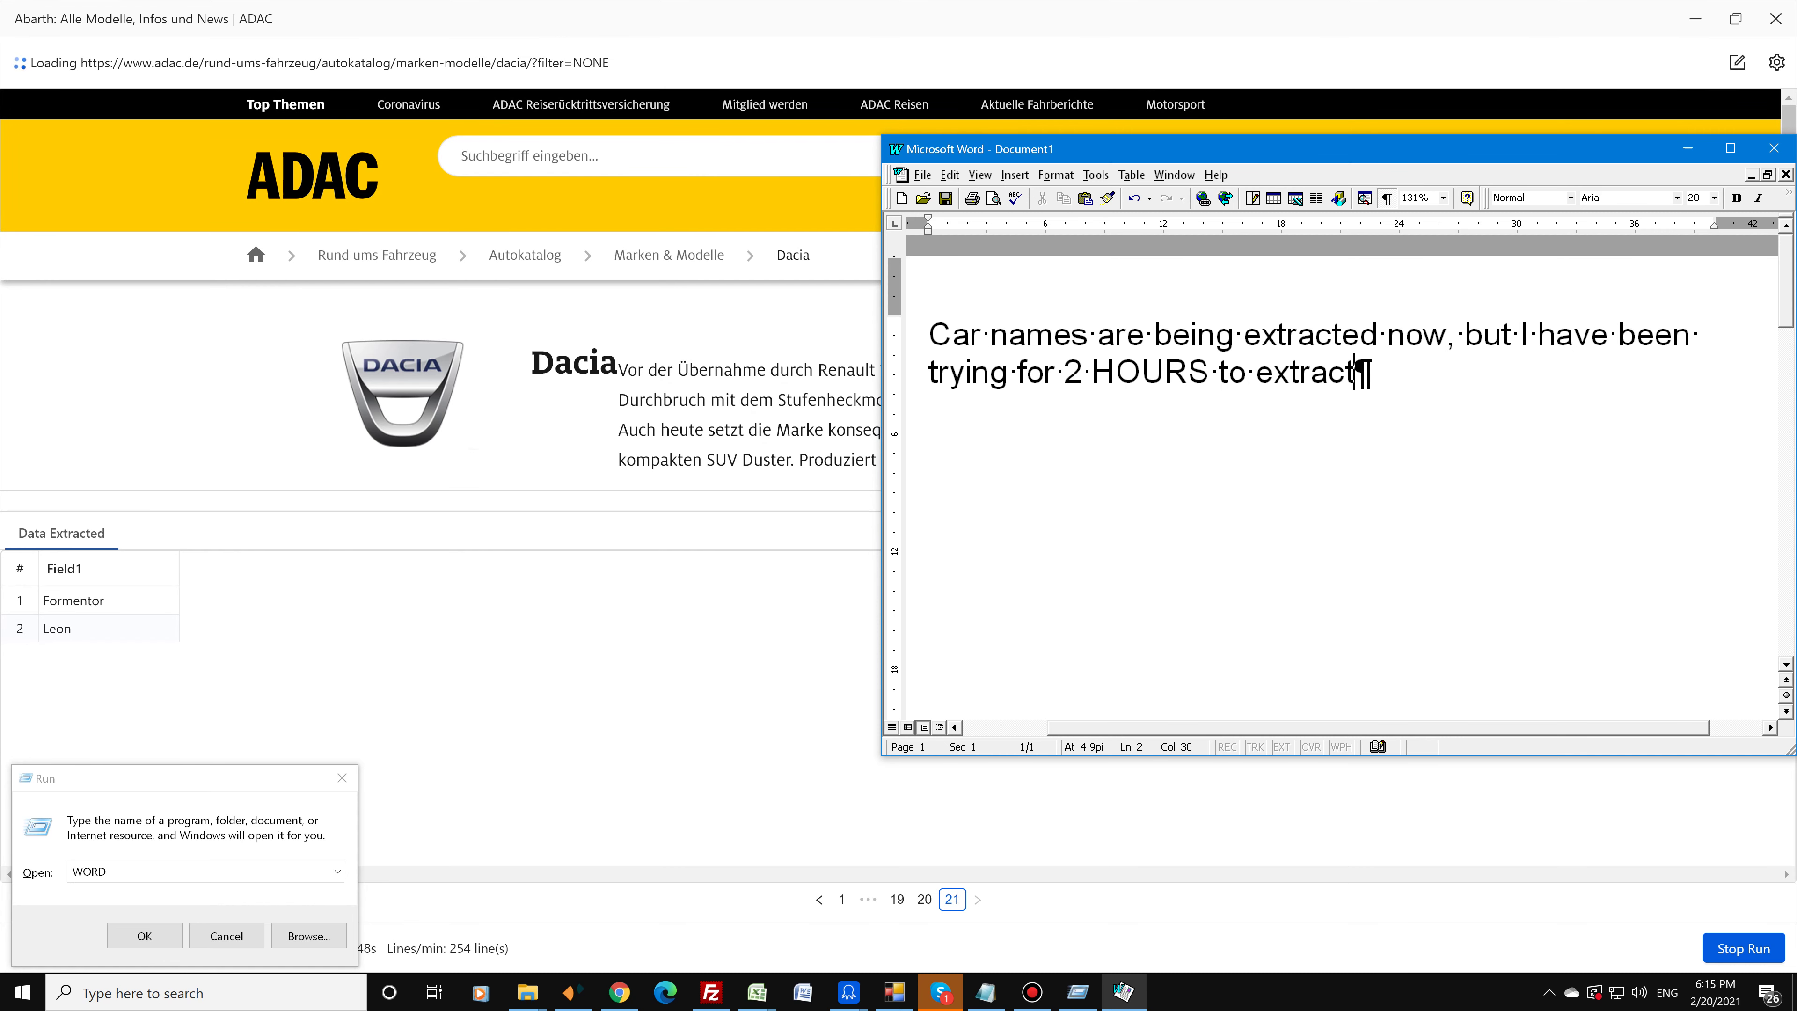
pyautogui.write(' URLs to each ')
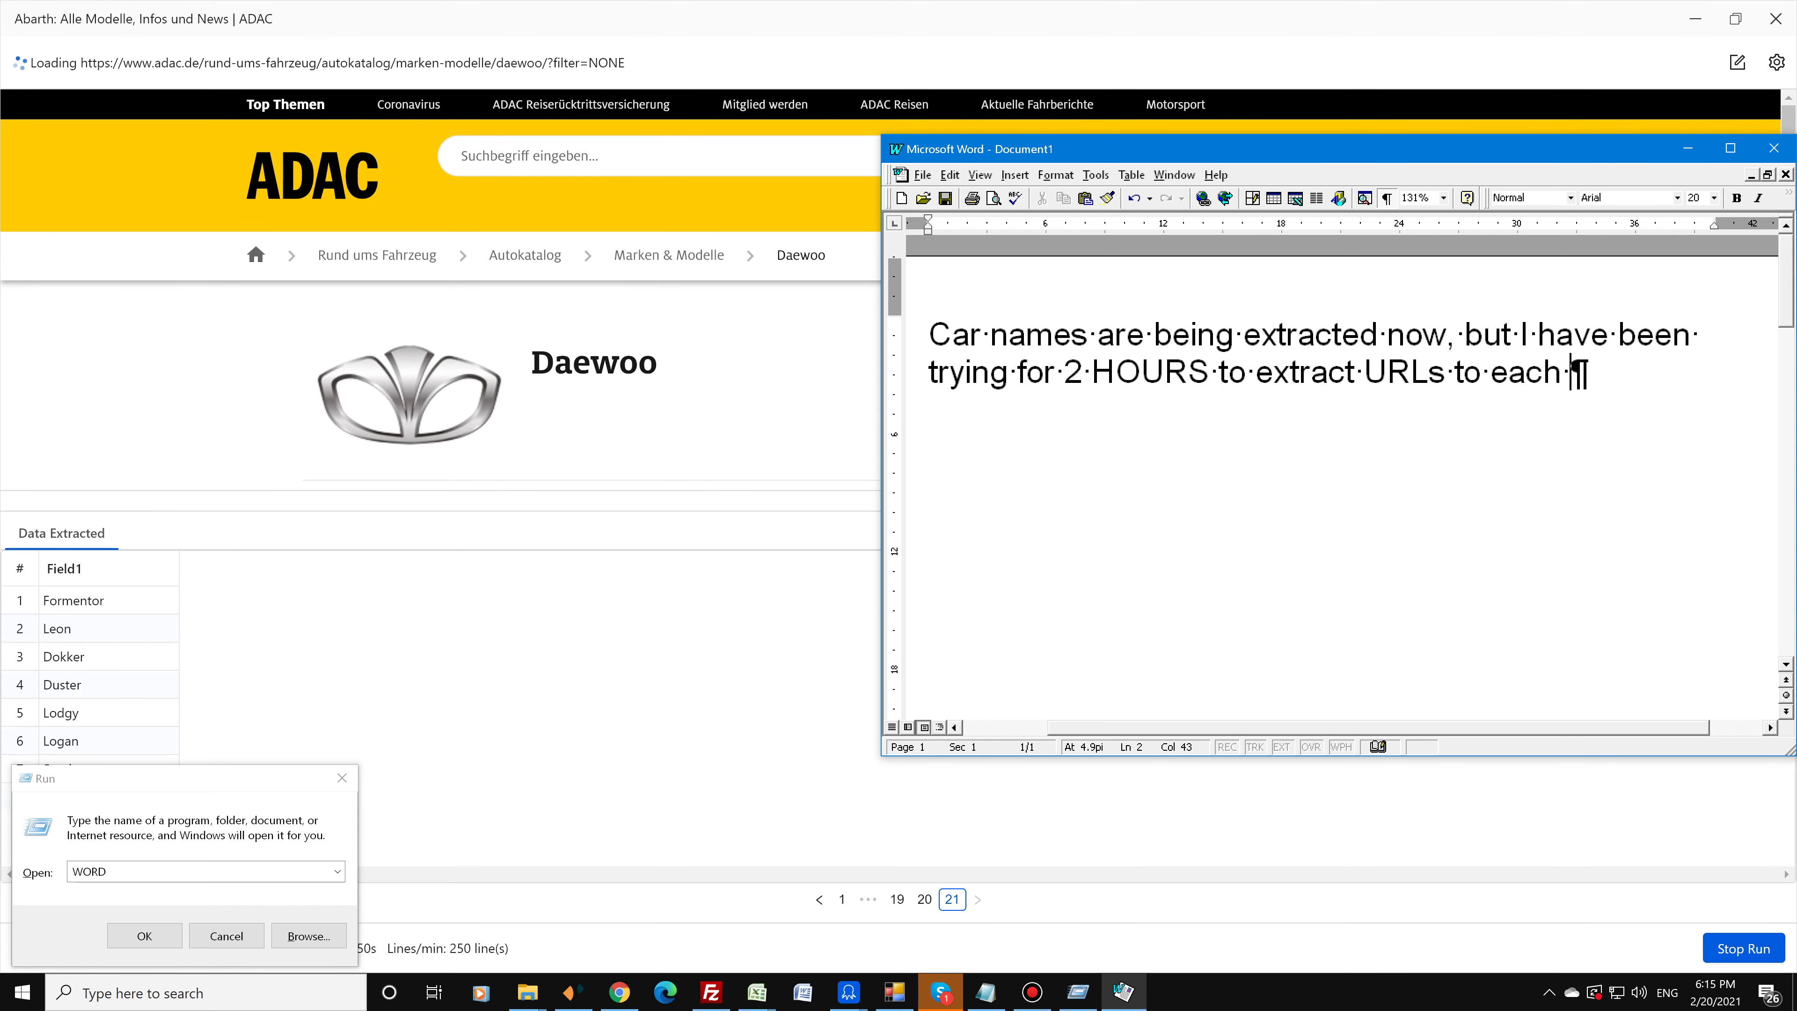
pyautogui.write('model without suc')
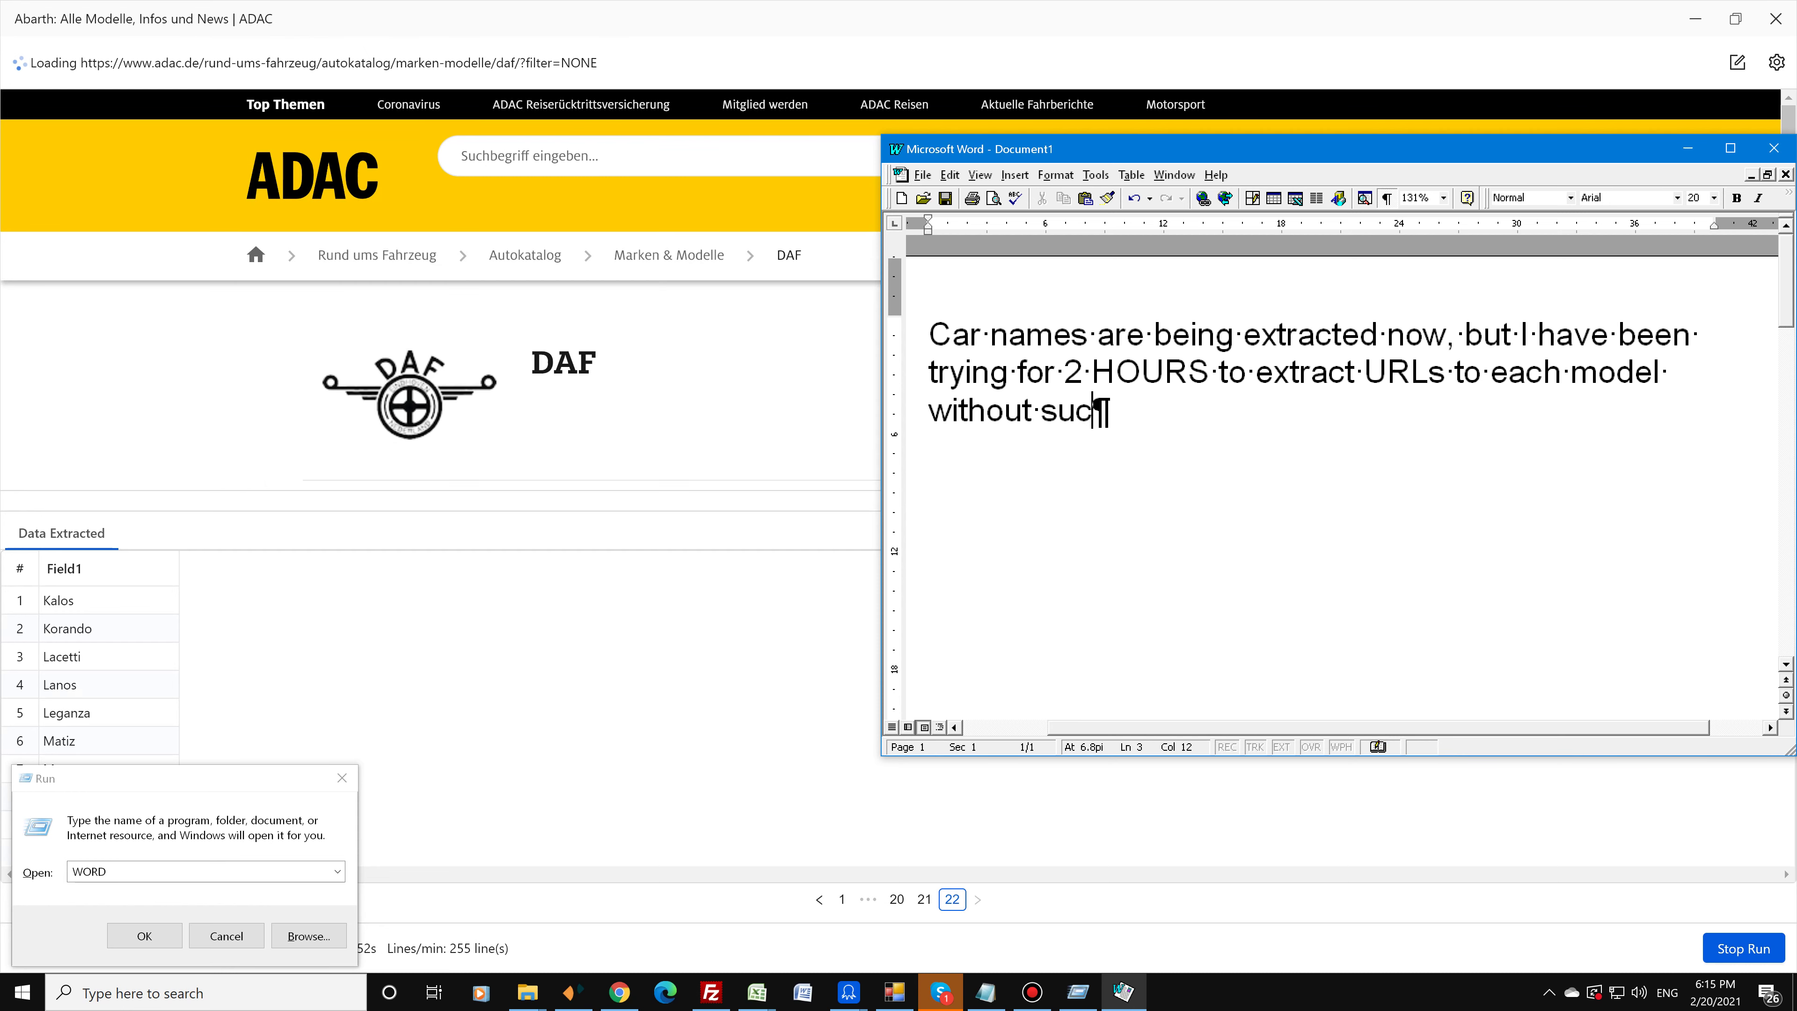
pyautogui.write('cess!!')
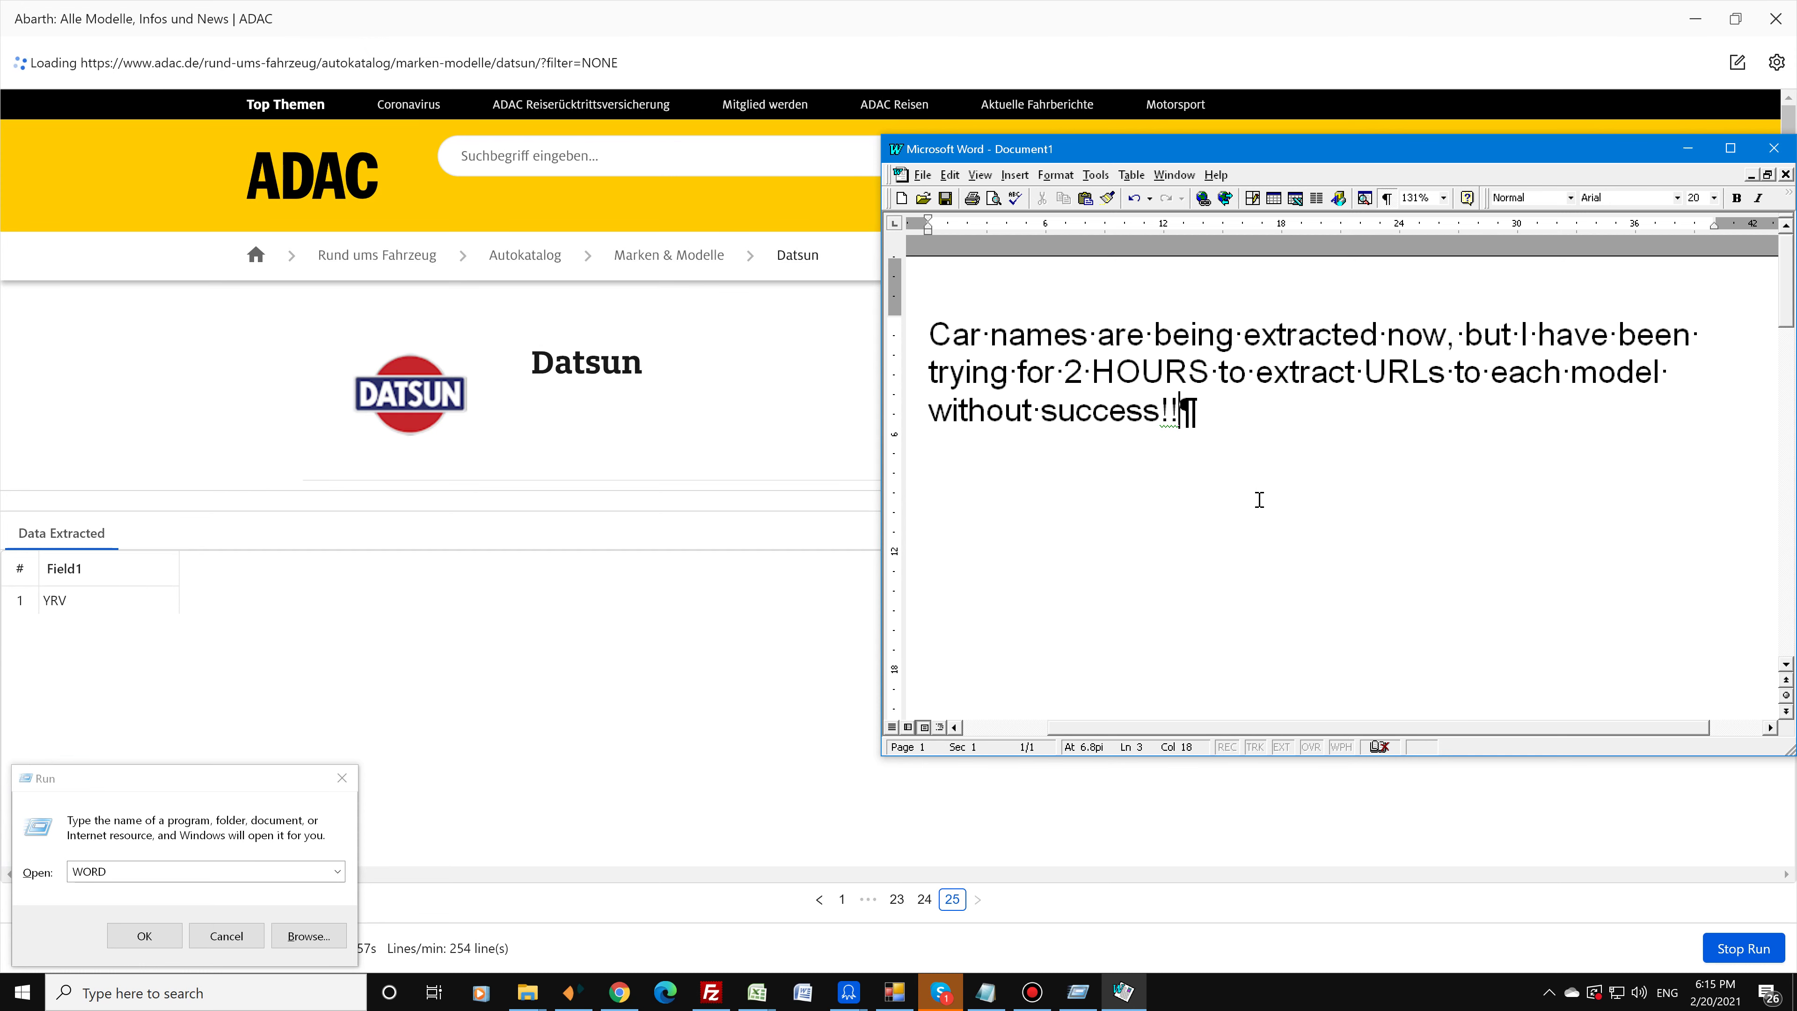
pyautogui.click(5, 420)
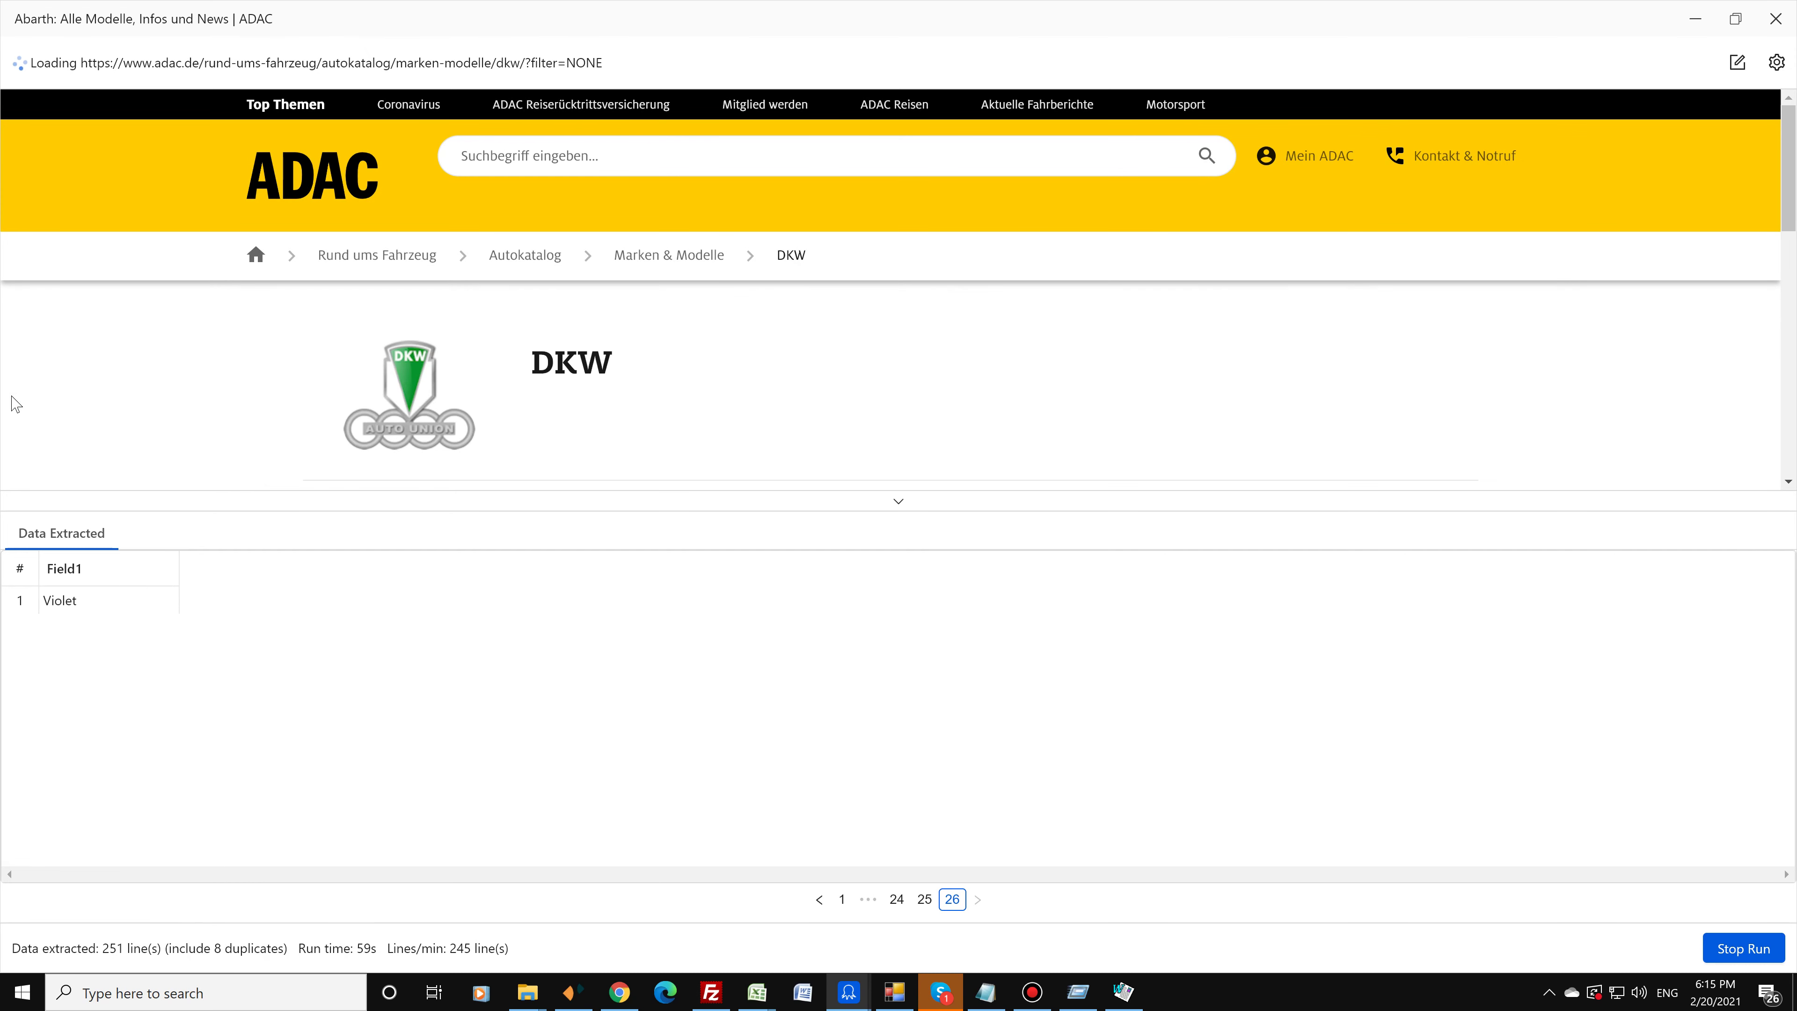